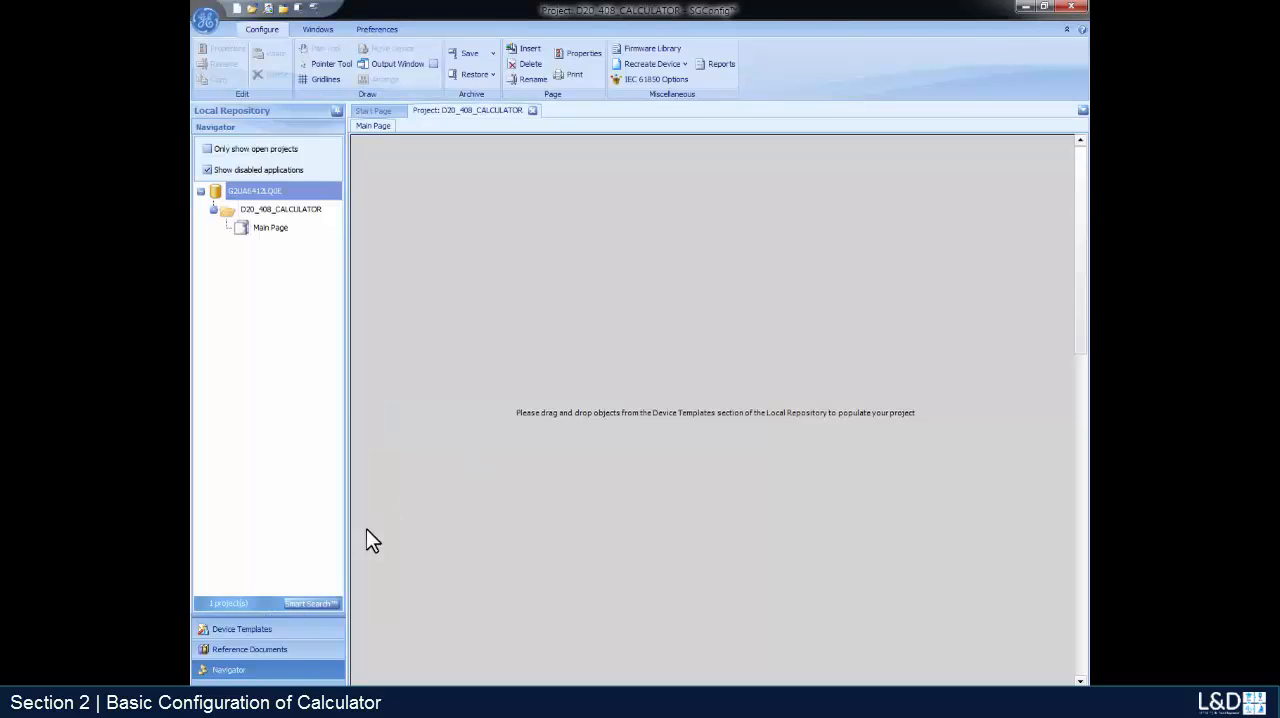
- Add a D20MX v1.50 New Installation device from the system device templates to the project and name it CALC_DEVICE
{"action": "left_click", "coordinate": [265, 630]}
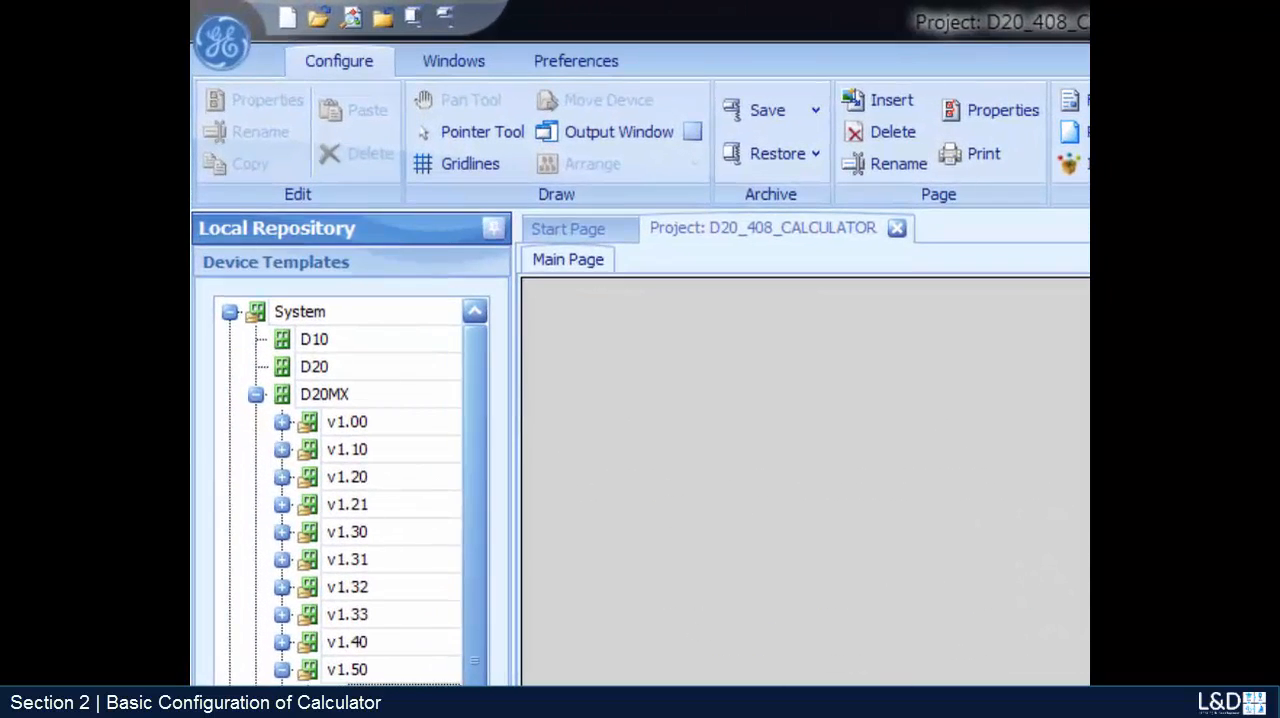
{"action": "left_click_drag", "start_coordinate": [400, 697], "coordinate": [698, 415]}
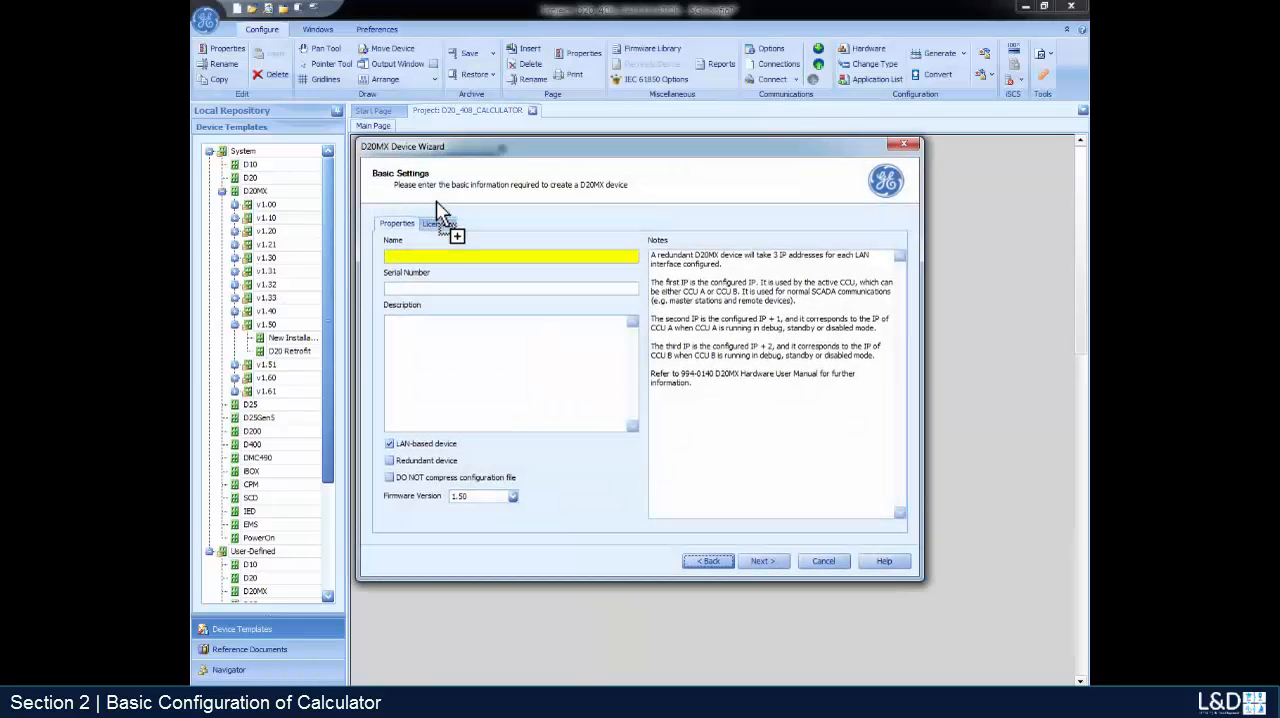
{"action": "left_click", "coordinate": [421, 258]}
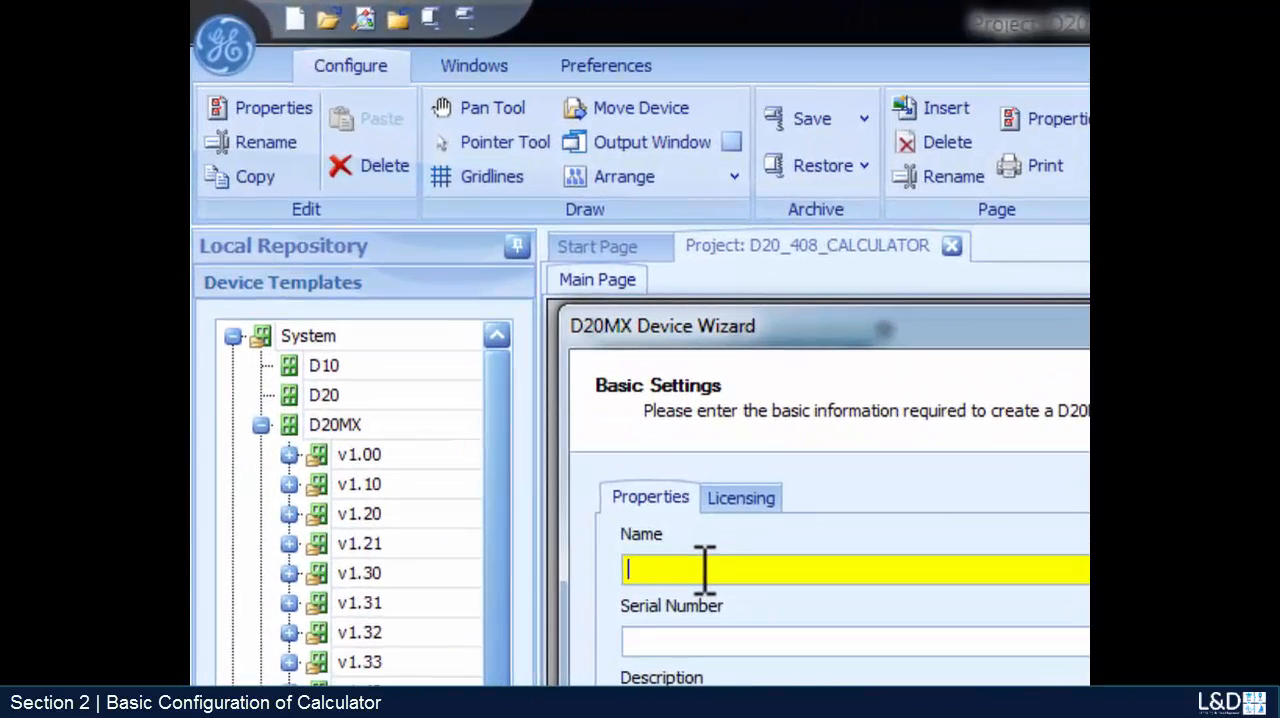
{"action": "type", "text": "CALC_DEVIC"}
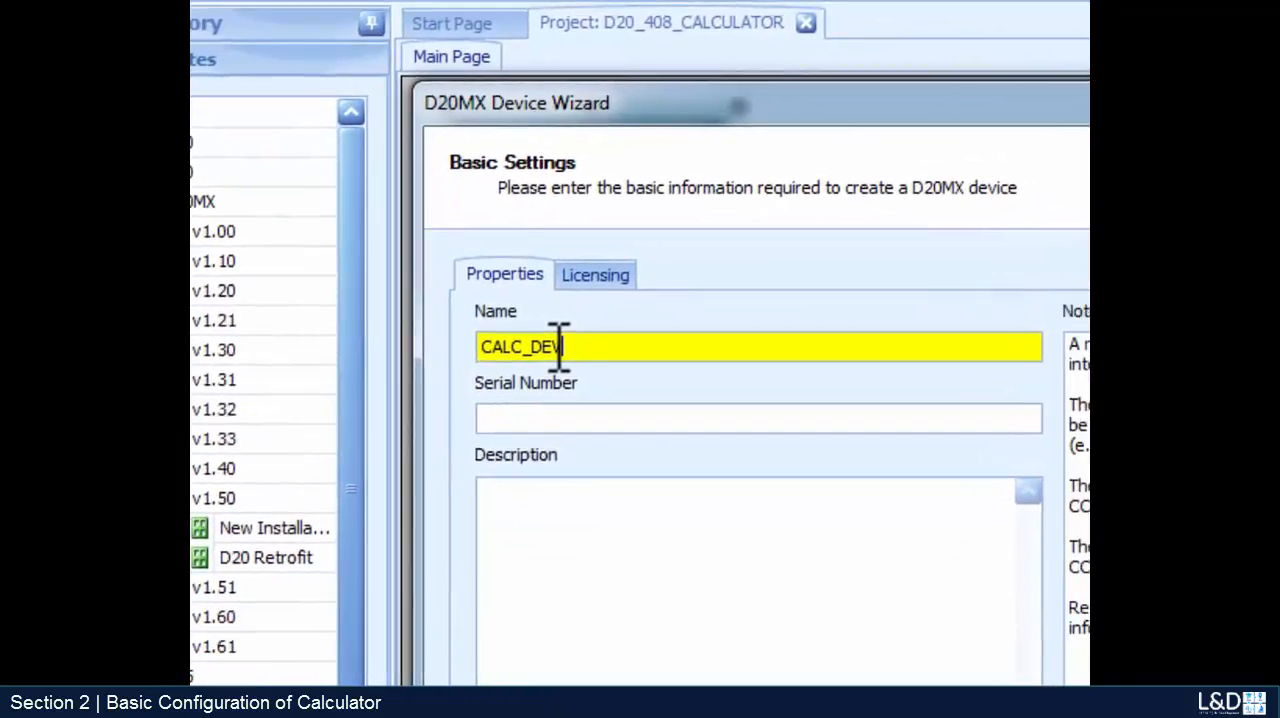
{"action": "type", "text": "E"}
- Turn off the LAN-based device option and complete the device wizard, keeping the default hardware and firmware
{"action": "left_click", "coordinate": [354, 546]}
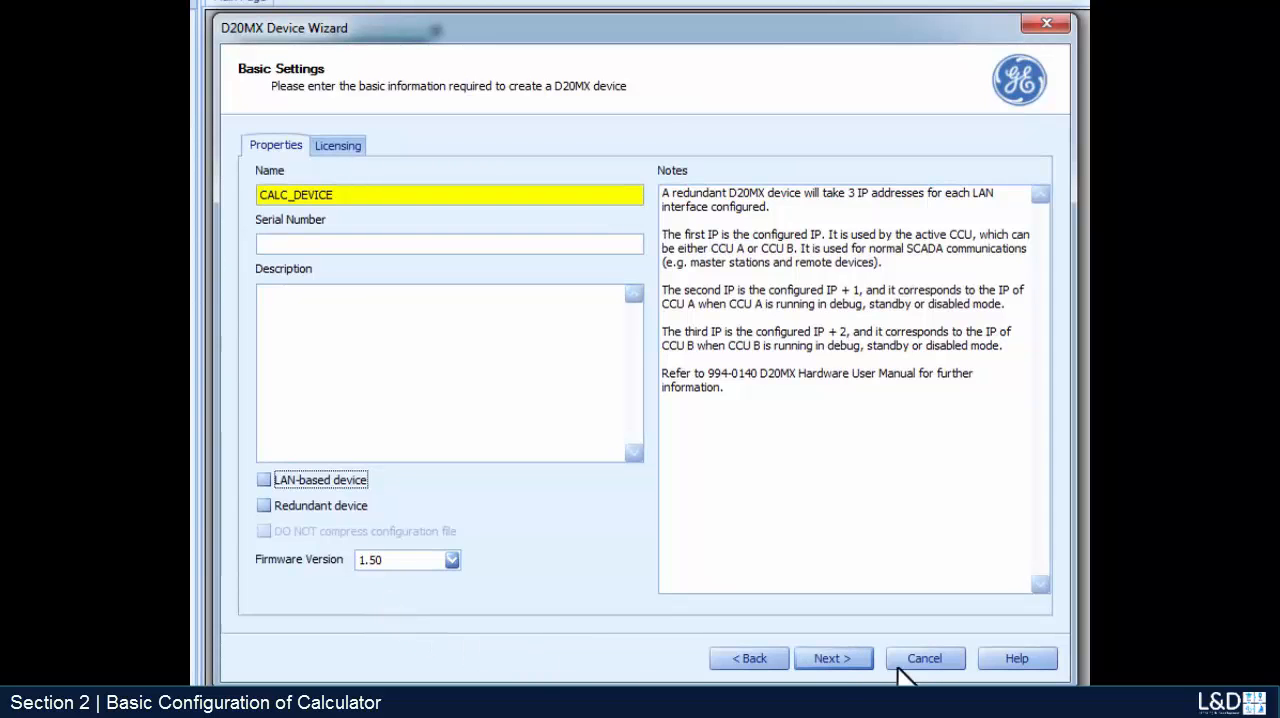
{"action": "left_click", "coordinate": [839, 663]}
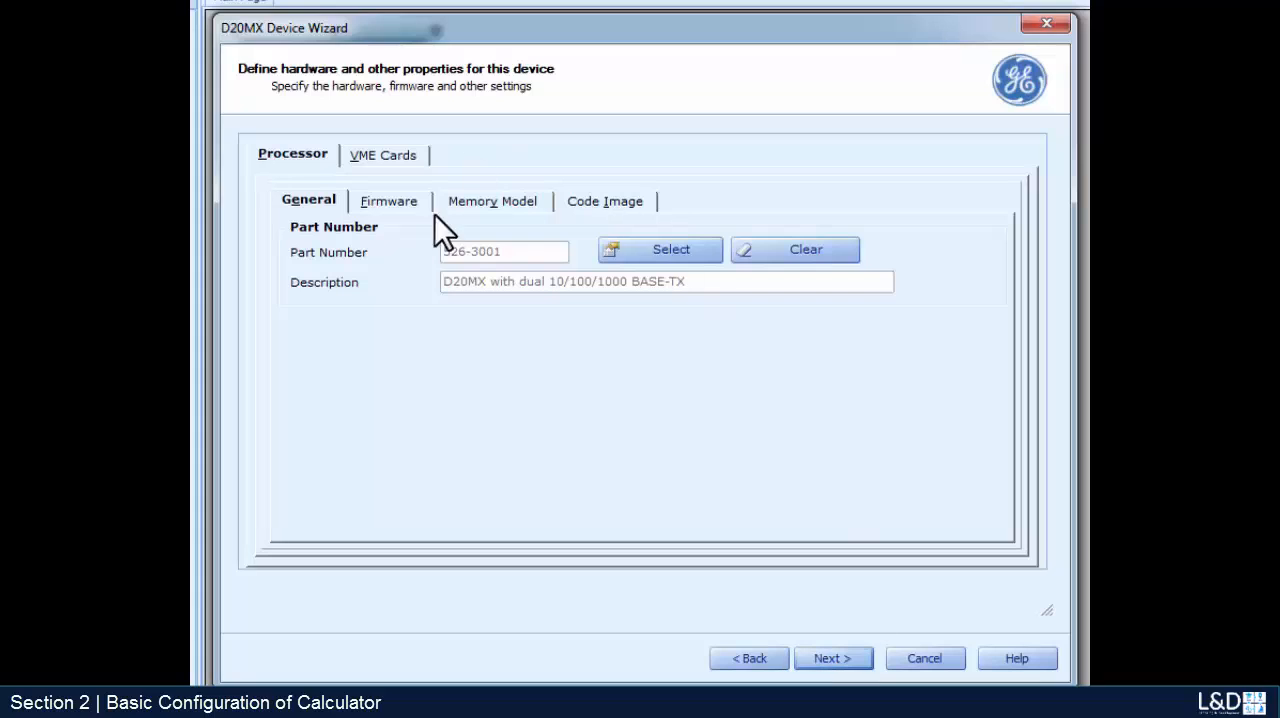
{"action": "left_click", "coordinate": [392, 203]}
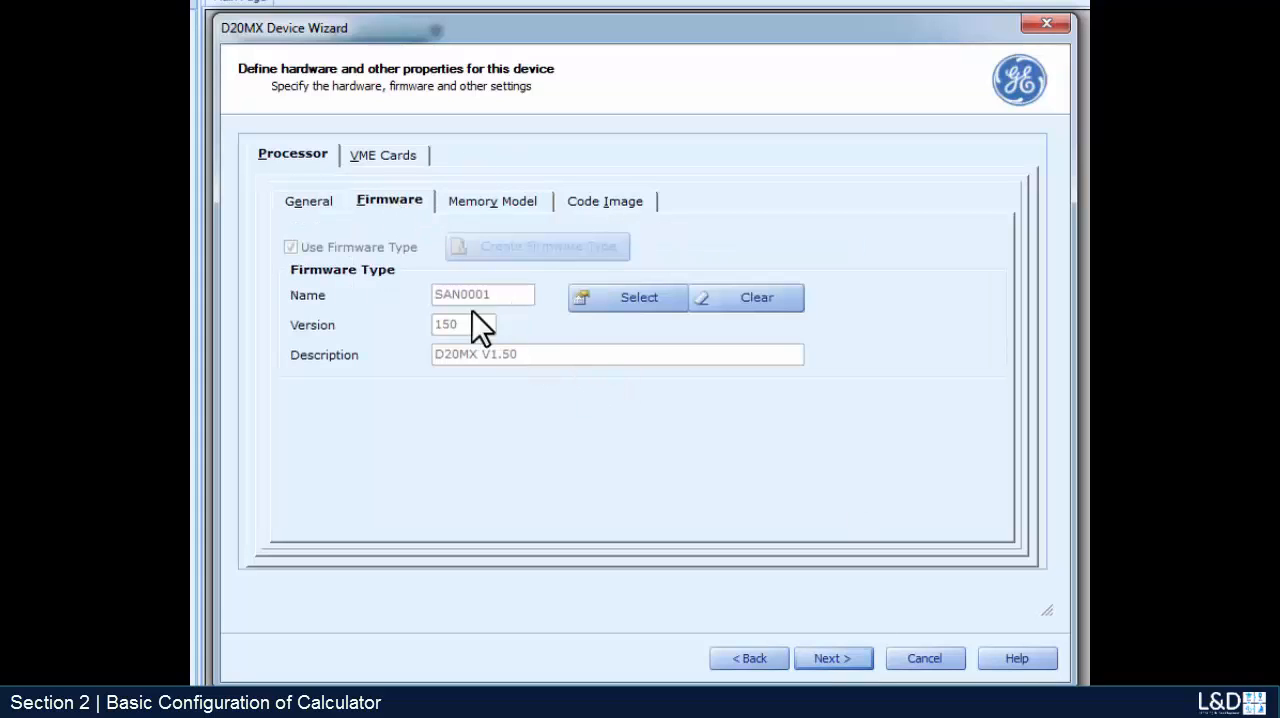
{"action": "left_click", "coordinate": [829, 662]}
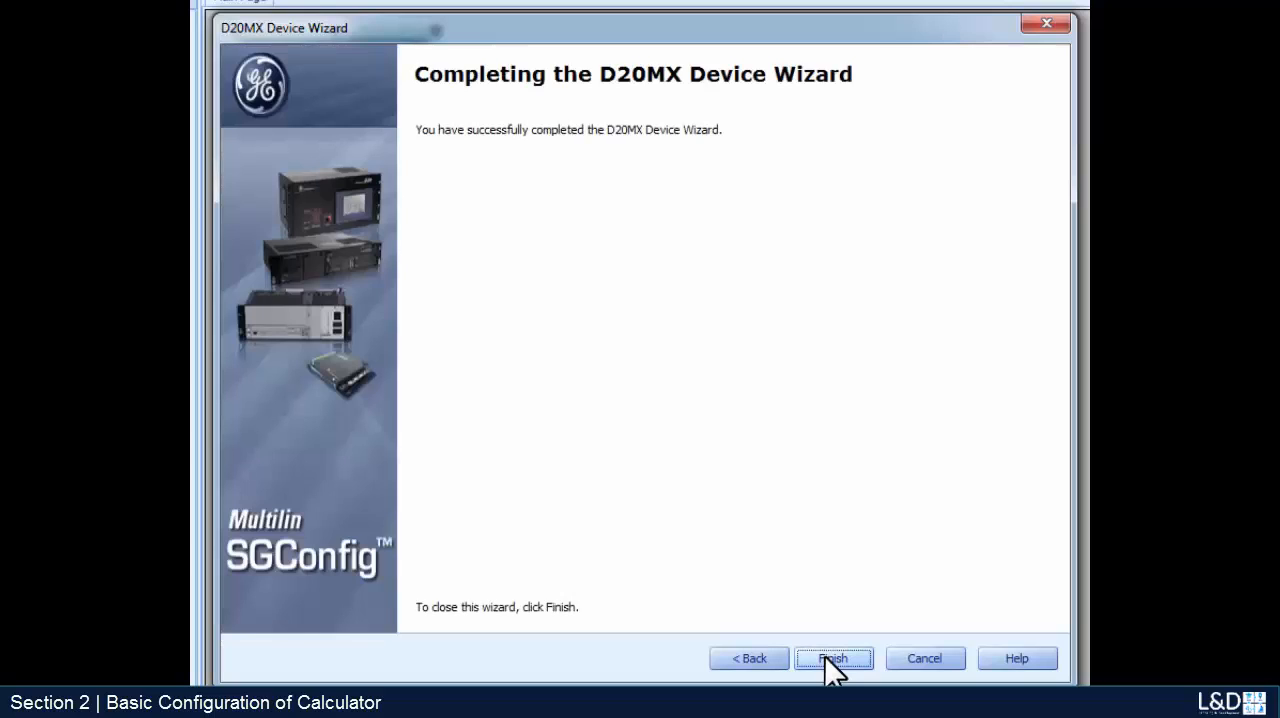
{"action": "left_click", "coordinate": [831, 659]}
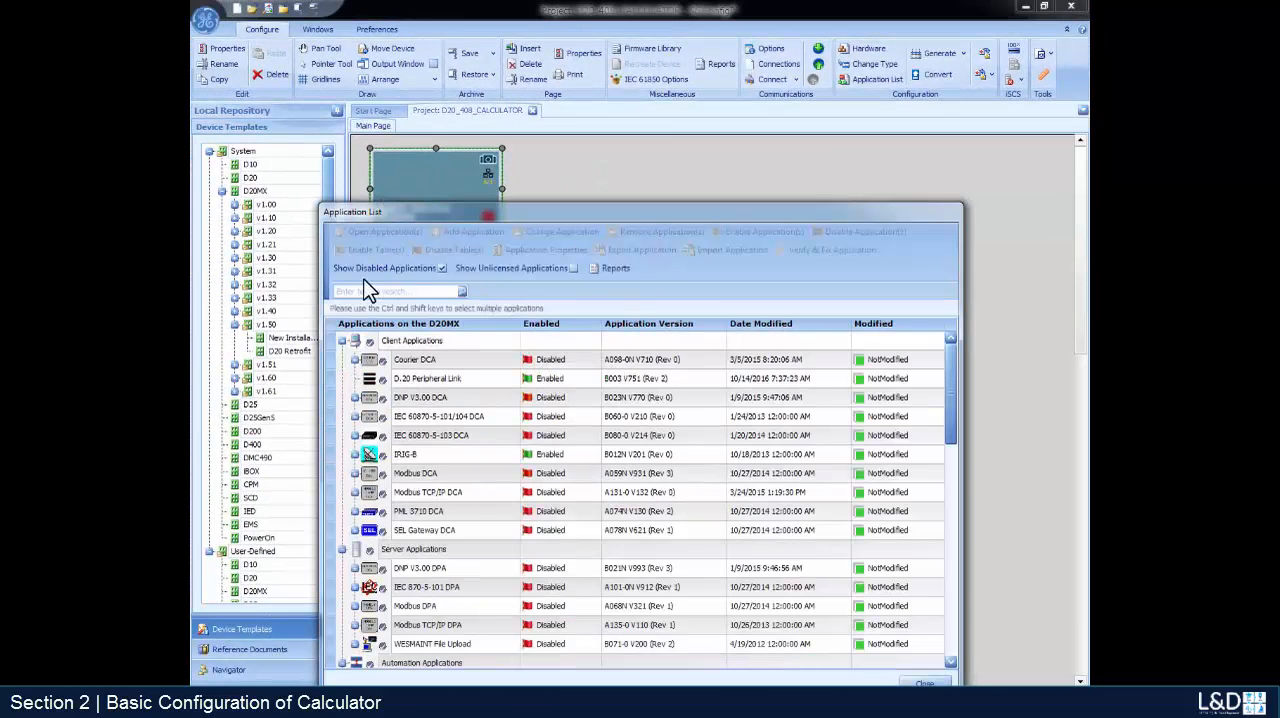
- Disable the IRIG-B client application on the D20MX device
{"action": "left_click_drag", "start_coordinate": [734, 214], "coordinate": [739, 139]}
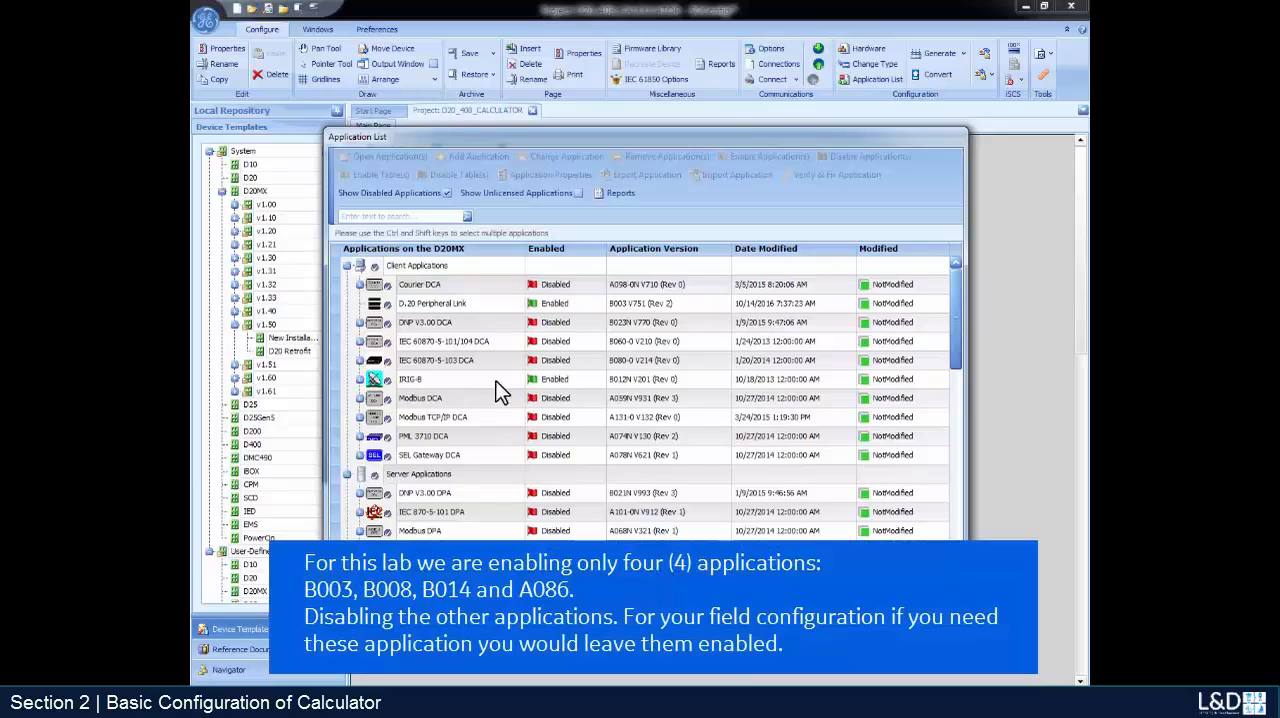
{"action": "right_click", "coordinate": [560, 379]}
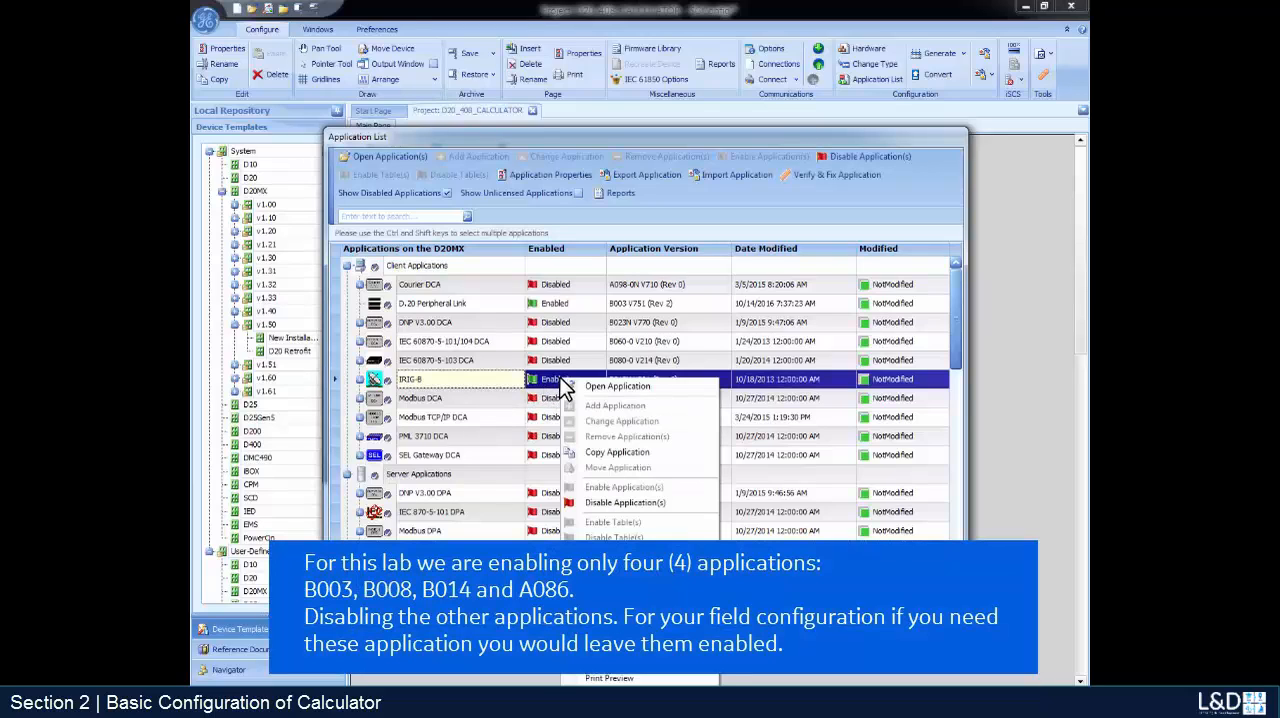
{"action": "left_click", "coordinate": [615, 502]}
{"action": "left_click", "coordinate": [614, 399]}
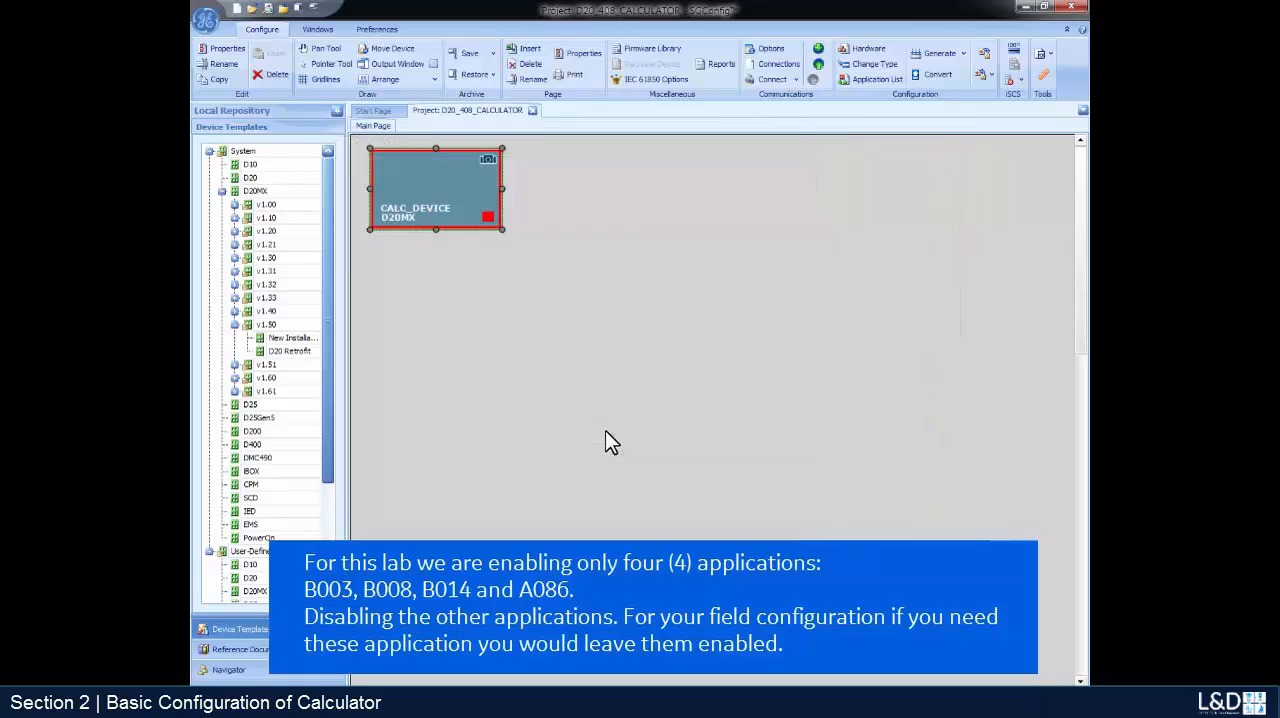
- Reopen the application list of CALC_DEVICE and disable the LAN Manager application
{"action": "double_click", "coordinate": [486, 200]}
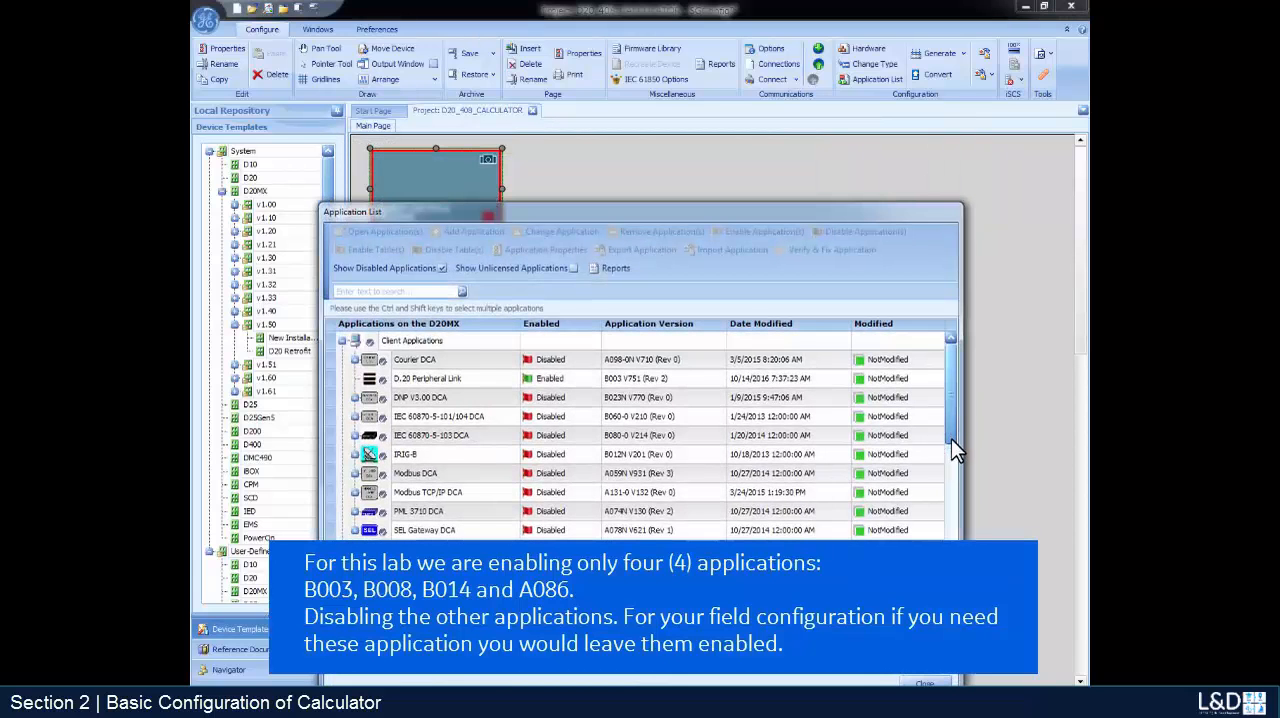
{"action": "left_click_drag", "start_coordinate": [951, 438], "coordinate": [946, 563]}
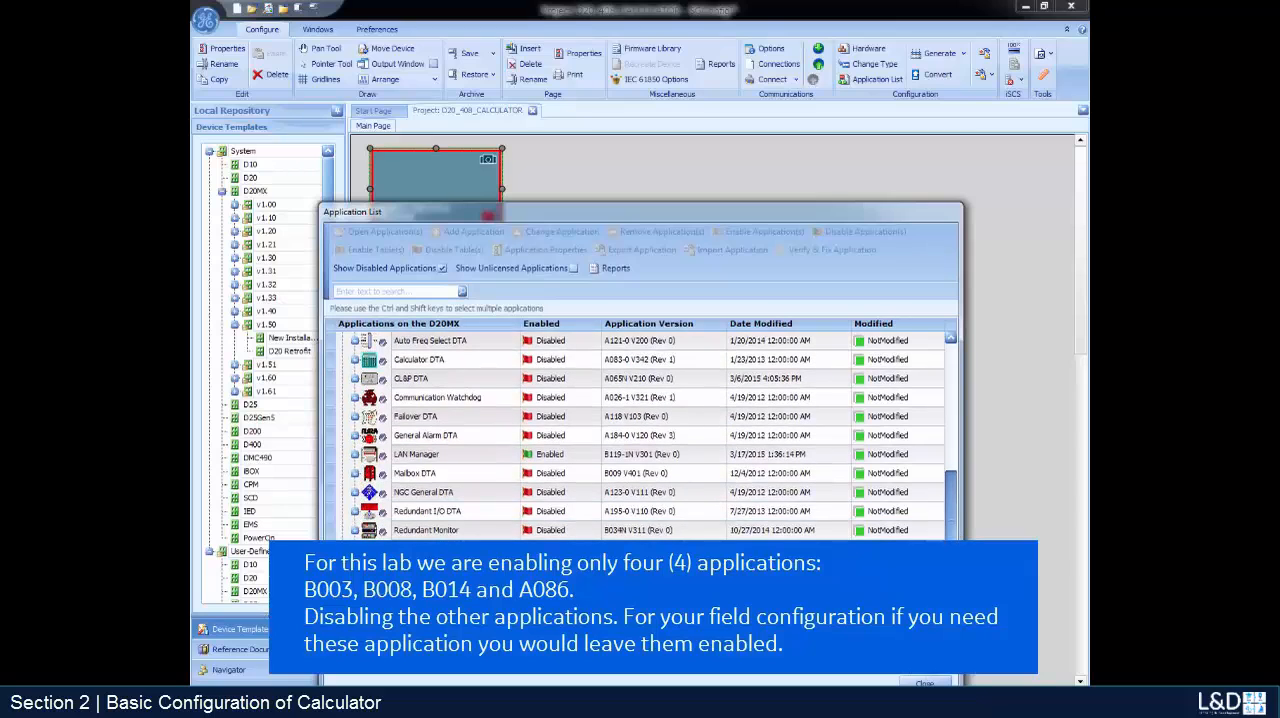
{"action": "right_click", "coordinate": [473, 456]}
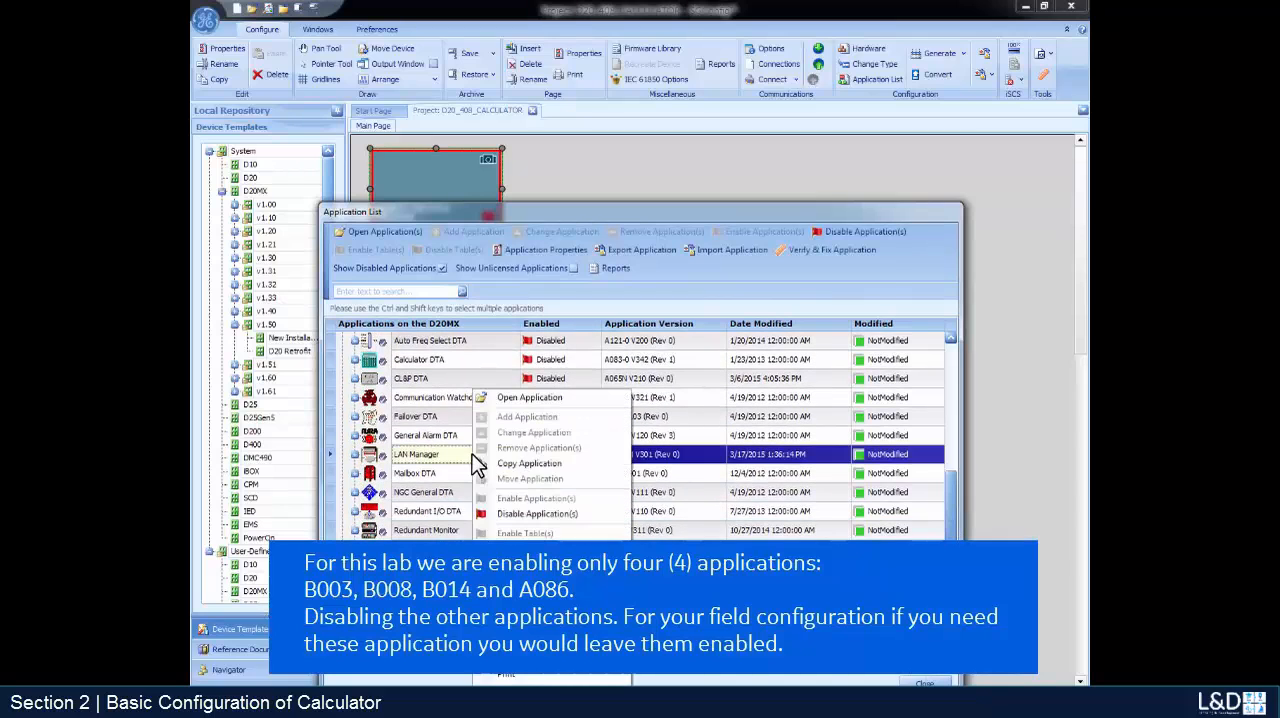
{"action": "left_click", "coordinate": [520, 522]}
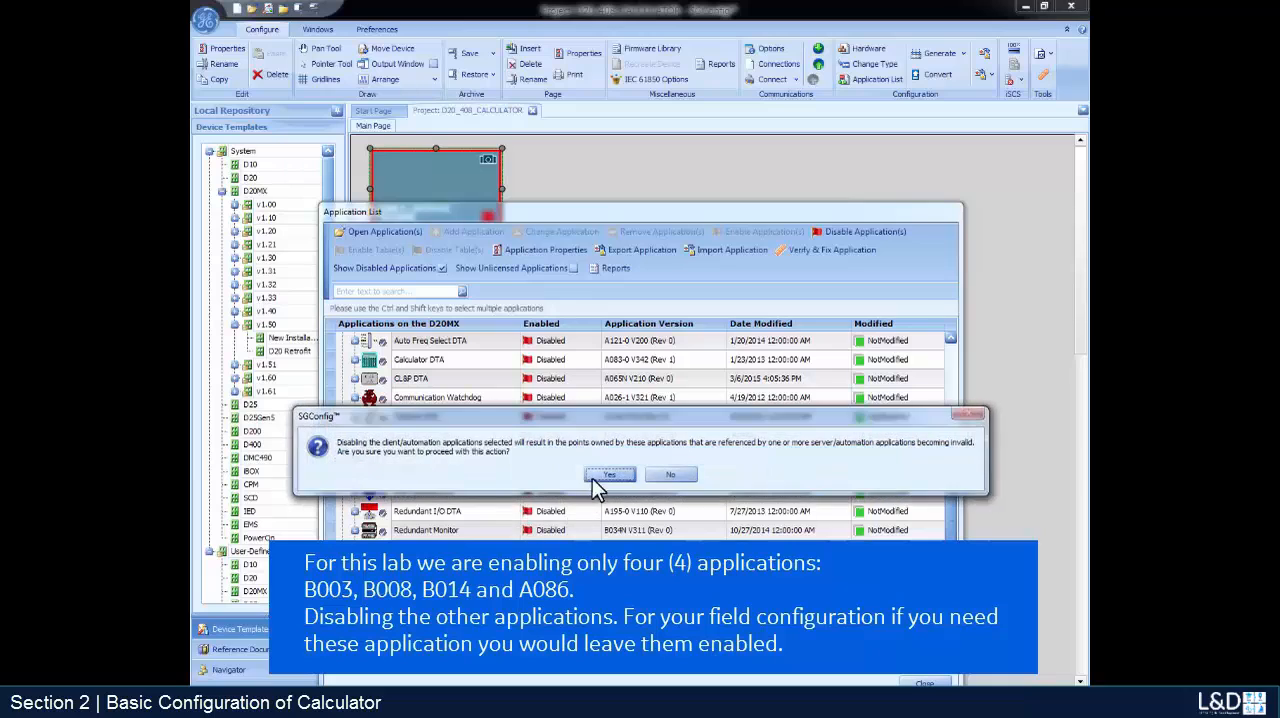
{"action": "left_click", "coordinate": [610, 474]}
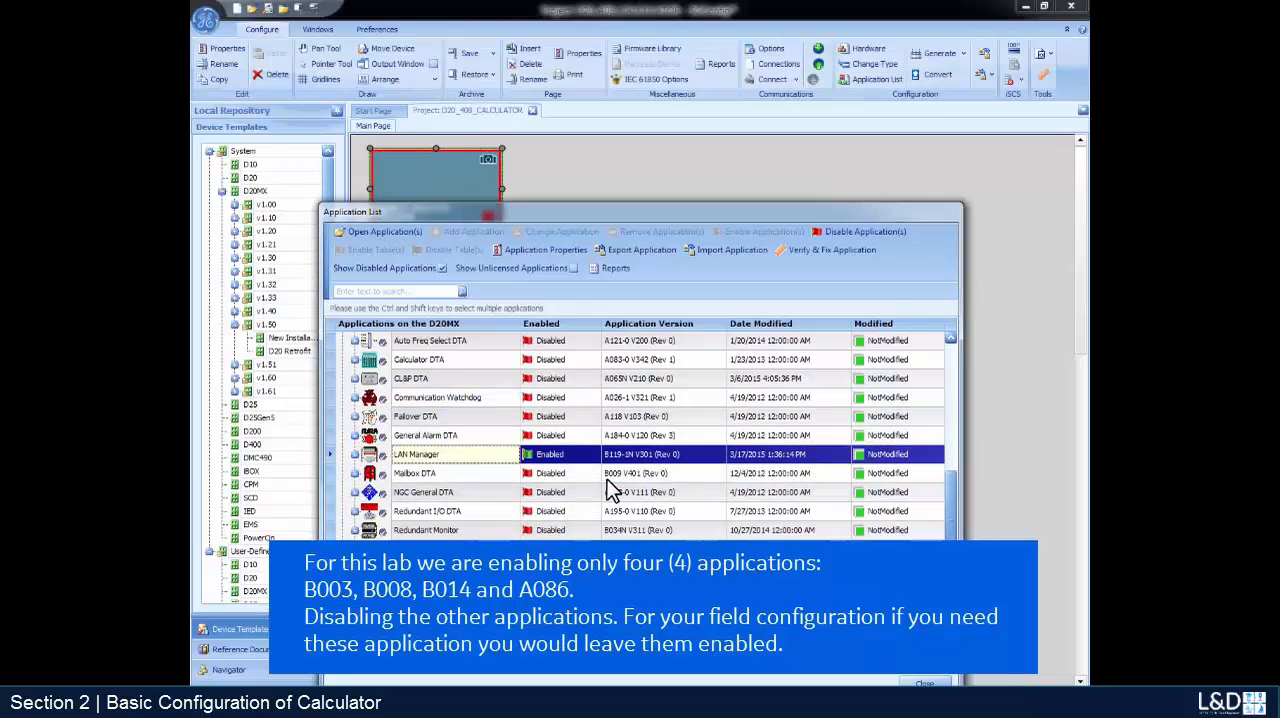
{"action": "key", "text": "Escape"}
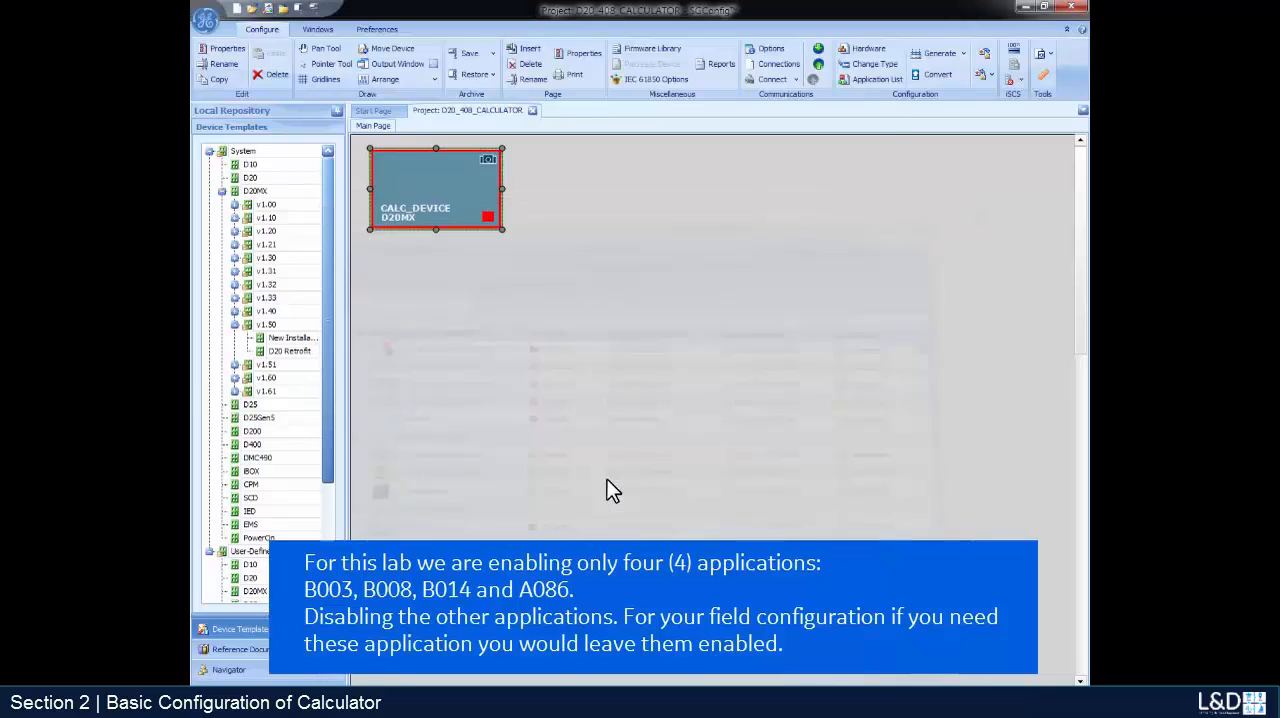
- Disable the Internet Protocol Stack supporting application in the application list of CALC_DEVICE
{"action": "double_click", "coordinate": [433, 178]}
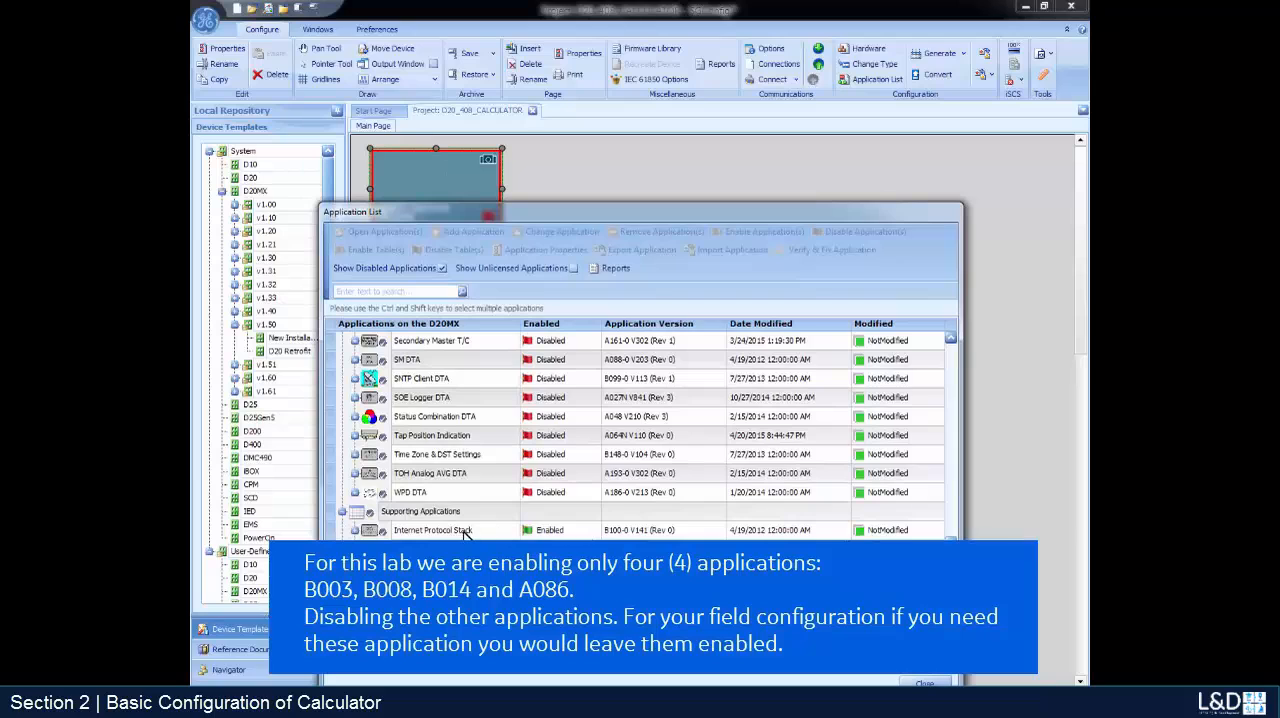
{"action": "right_click", "coordinate": [468, 530]}
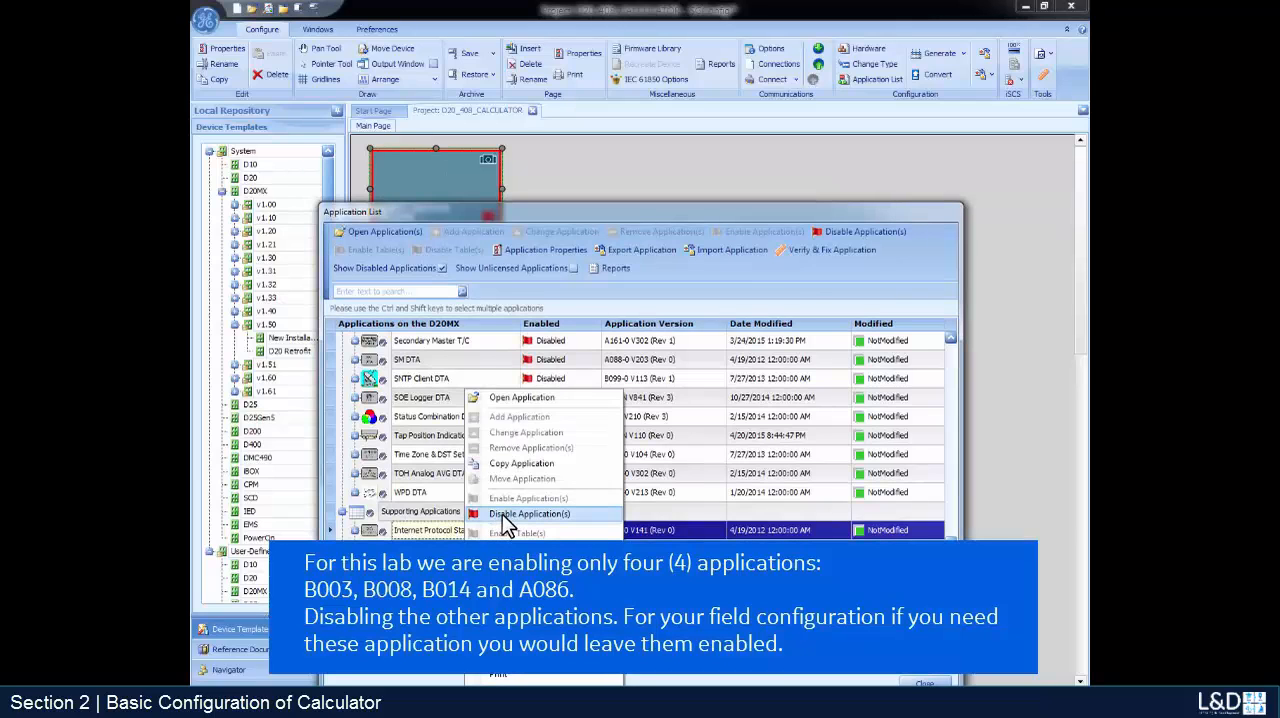
{"action": "left_click", "coordinate": [502, 514]}
{"action": "left_click", "coordinate": [618, 475]}
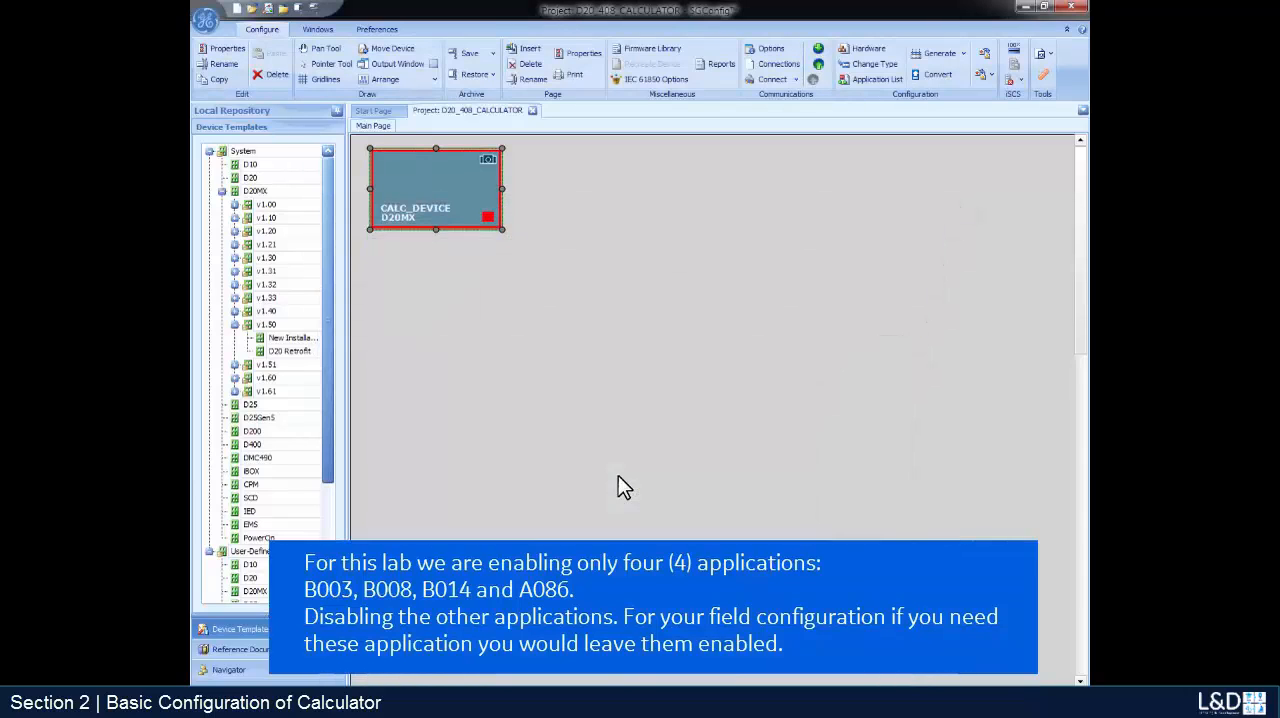
- Open the D.20 Peripheral Link application of CALC_DEVICE and delete Peripheral 1 (D20A)
{"action": "double_click", "coordinate": [470, 197]}
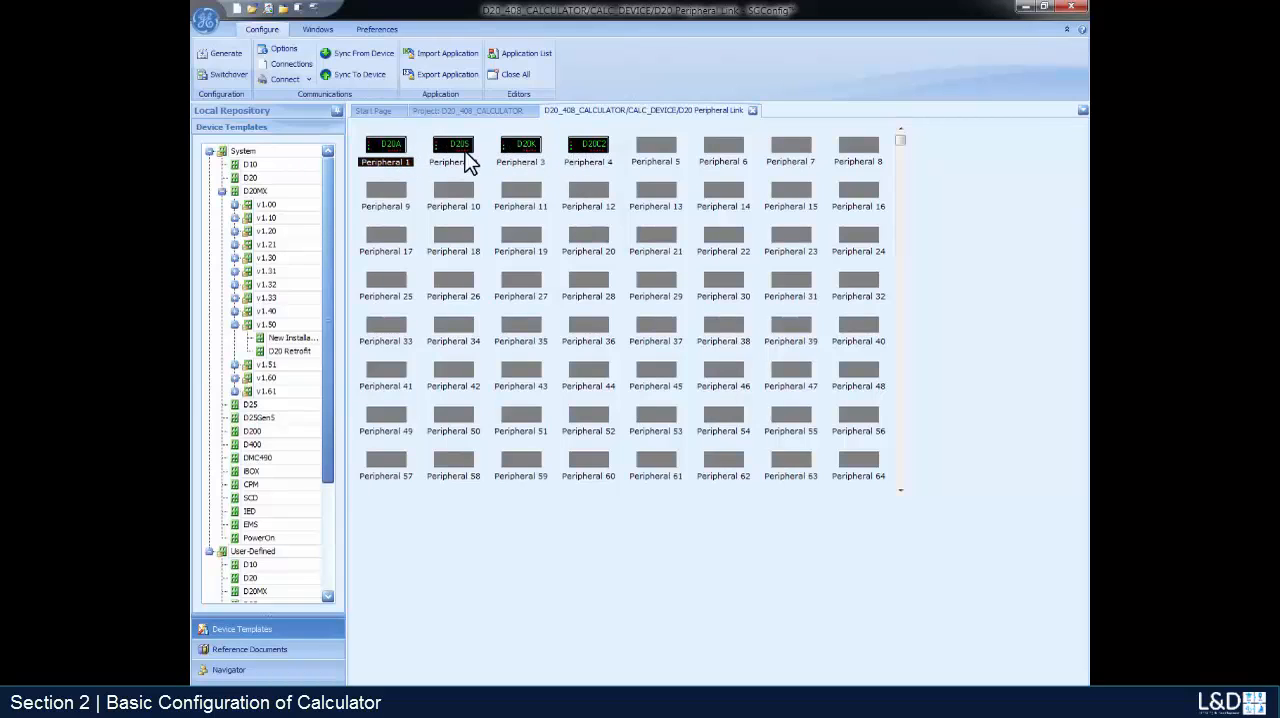
{"action": "right_click", "coordinate": [402, 152]}
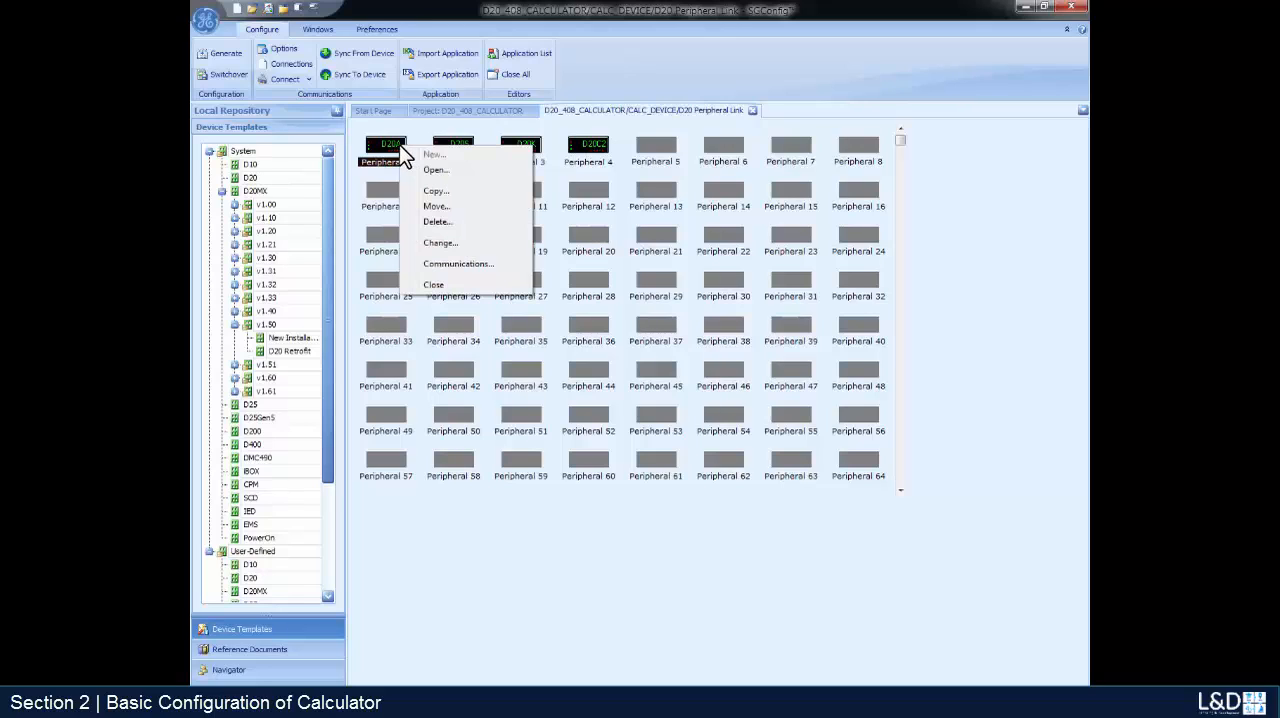
{"action": "left_click", "coordinate": [435, 222]}
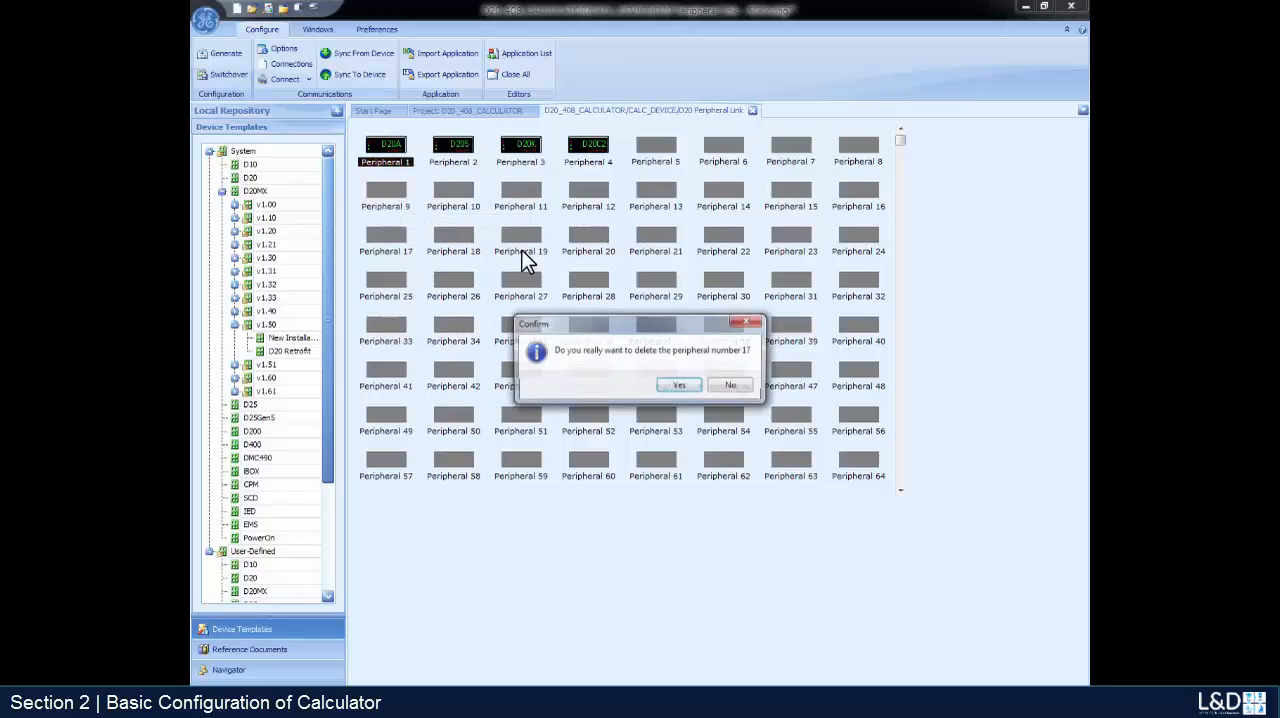
{"action": "left_click", "coordinate": [680, 386]}
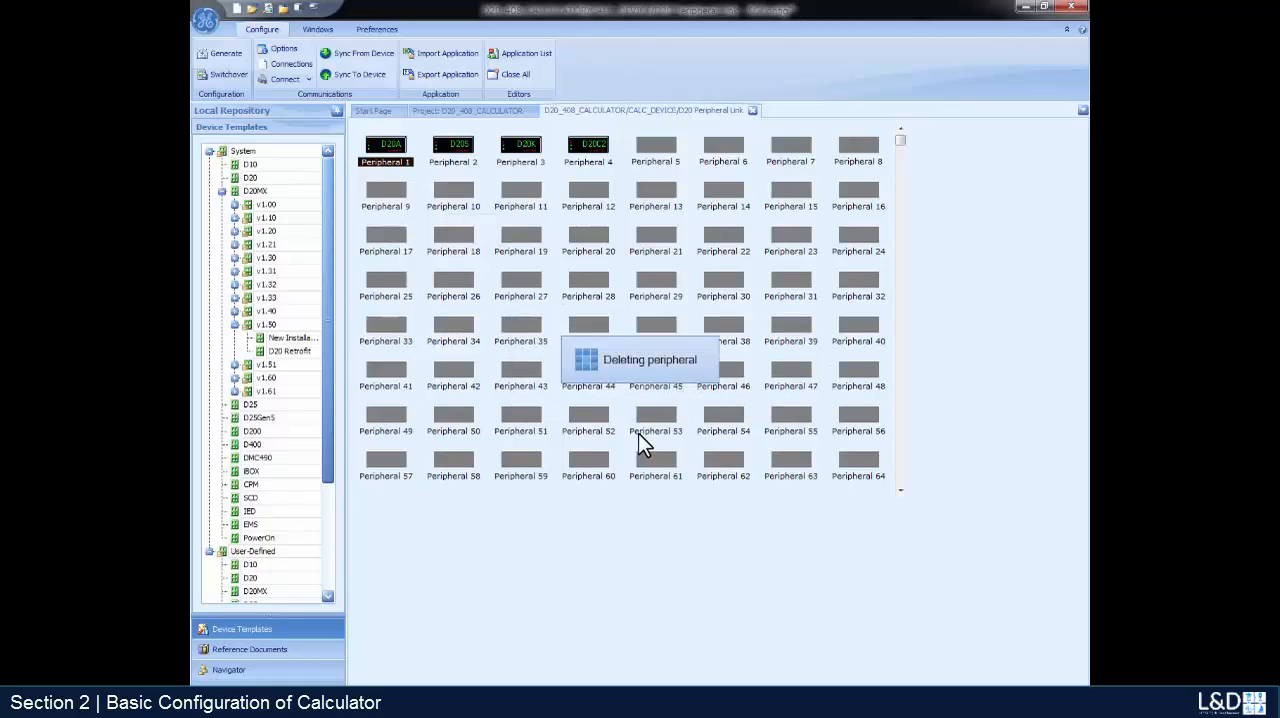
- Delete Peripheral 2 (D20S) and Peripheral 3 (D20K) from the D.20 Peripheral Link
{"action": "right_click", "coordinate": [466, 158]}
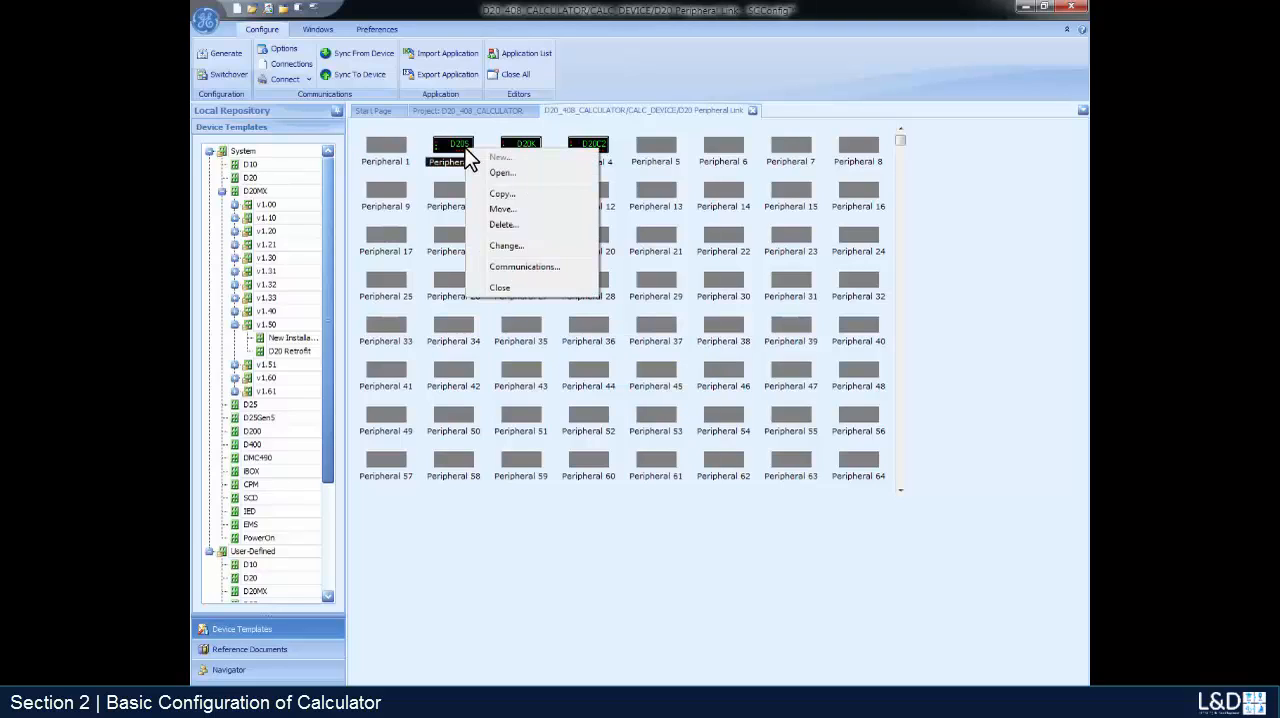
{"action": "left_click", "coordinate": [502, 225]}
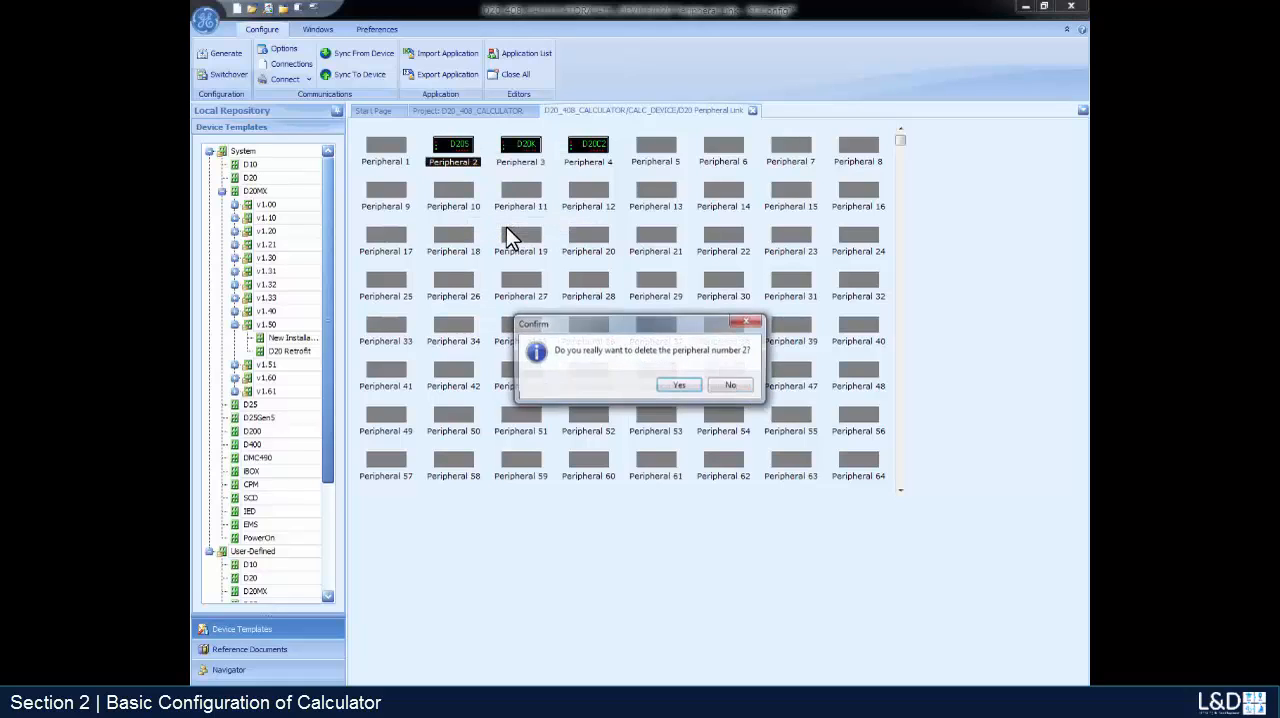
{"action": "left_click", "coordinate": [680, 386]}
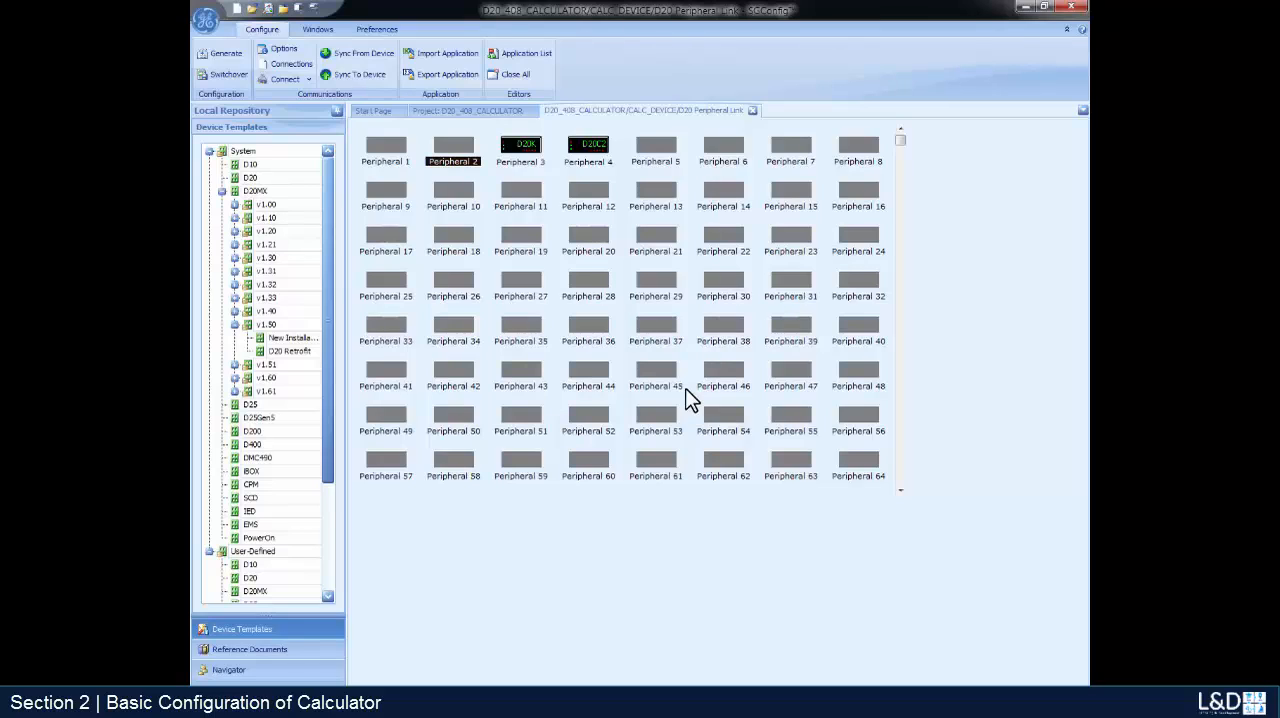
{"action": "right_click", "coordinate": [519, 147]}
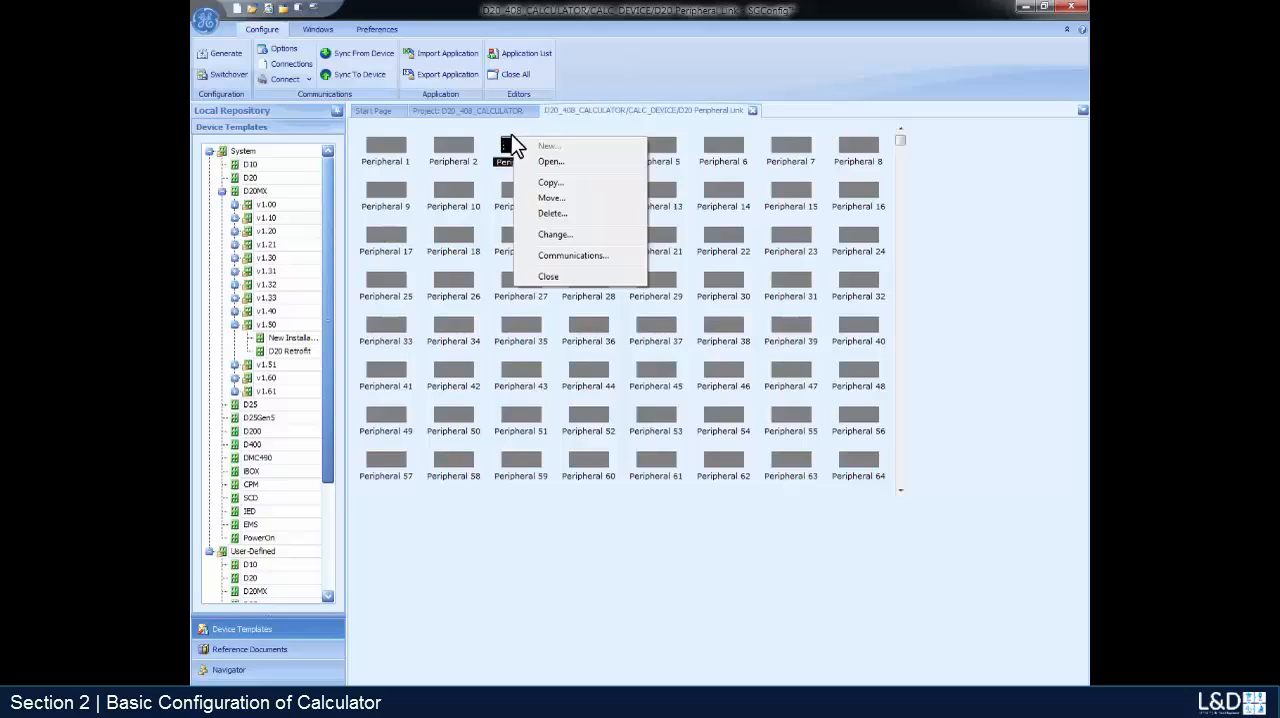
{"action": "left_click", "coordinate": [550, 214]}
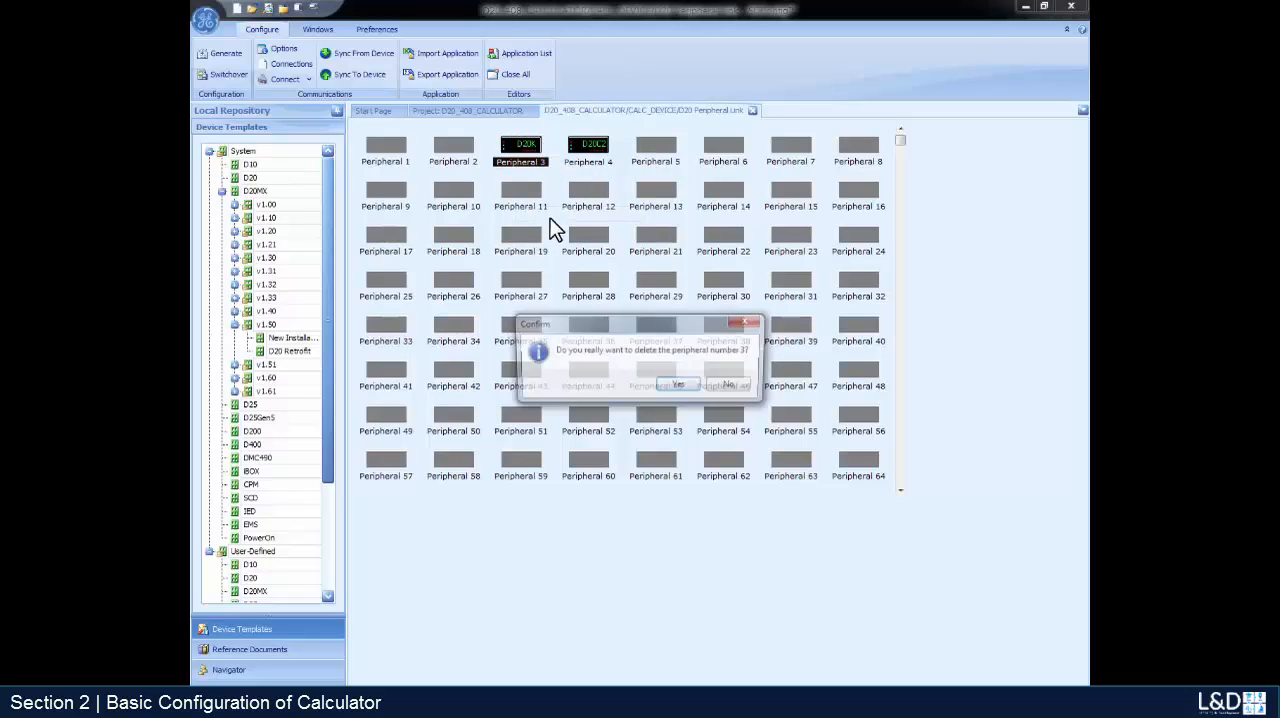
{"action": "left_click", "coordinate": [676, 388]}
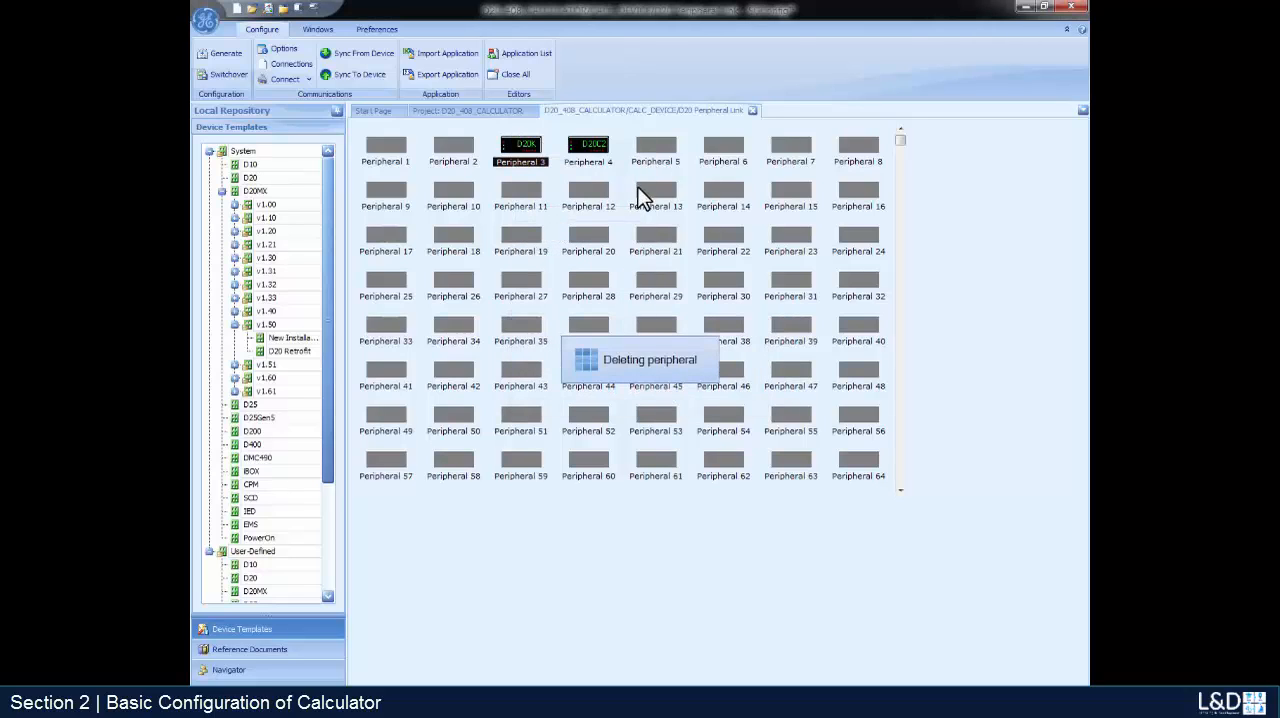
- Delete Peripheral 4 (D20C2) from the D.20 Peripheral Link
{"action": "right_click", "coordinate": [585, 158]}
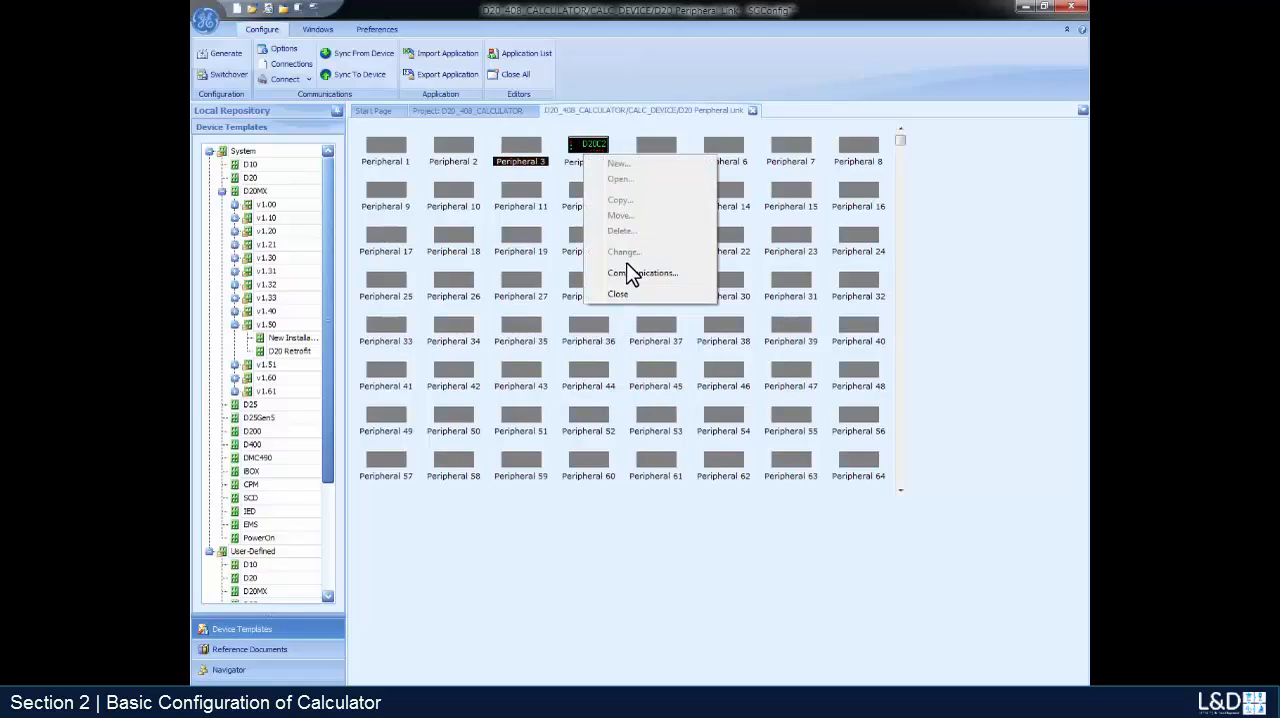
{"action": "right_click", "coordinate": [568, 146]}
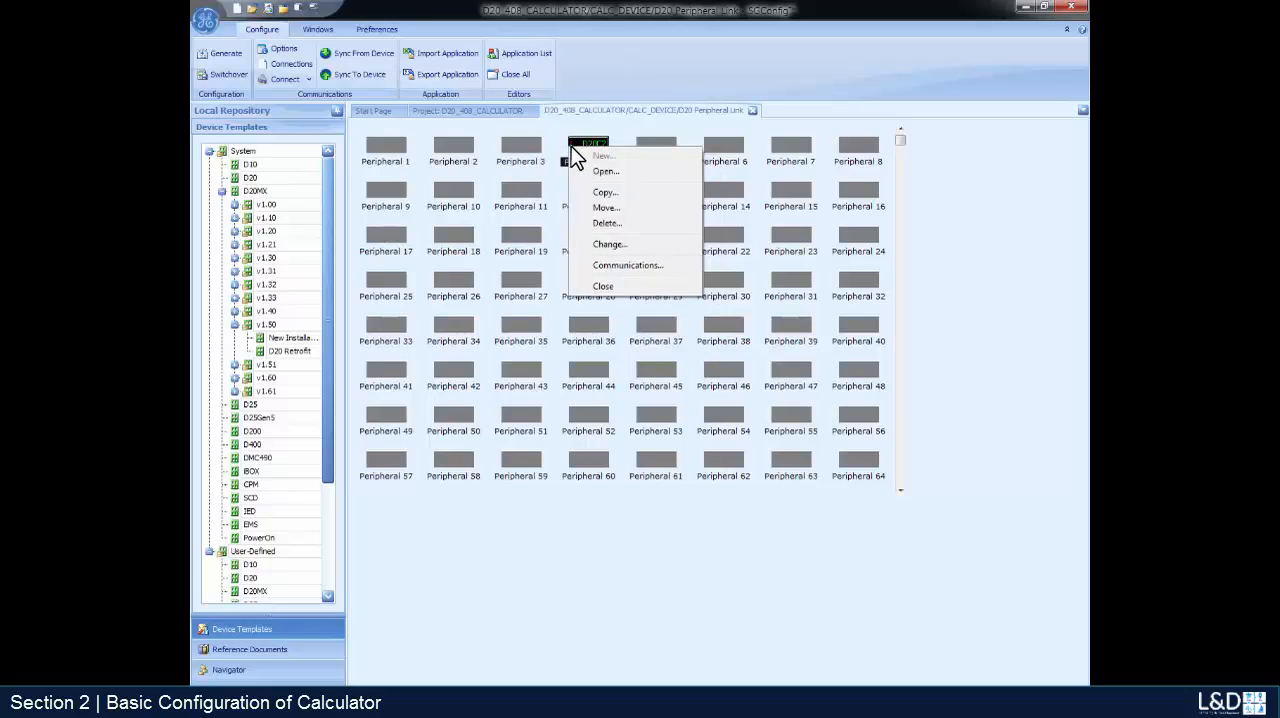
{"action": "left_click", "coordinate": [610, 224]}
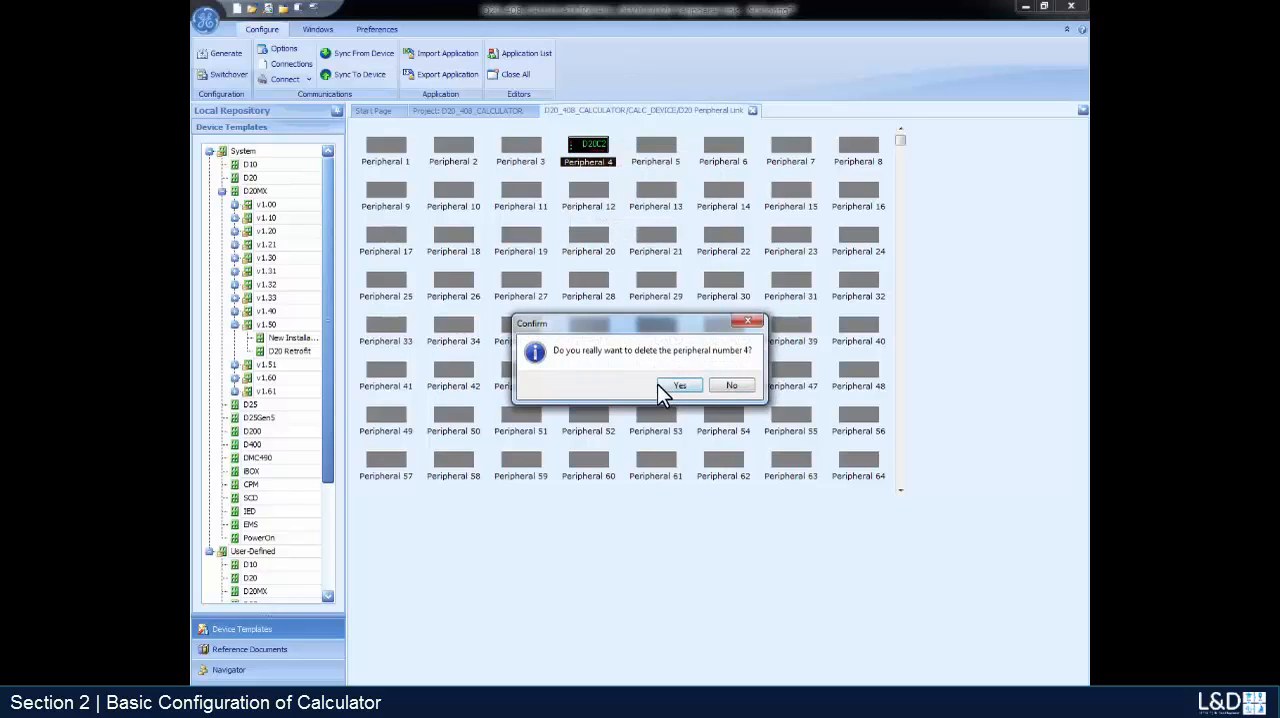
{"action": "left_click", "coordinate": [665, 386]}
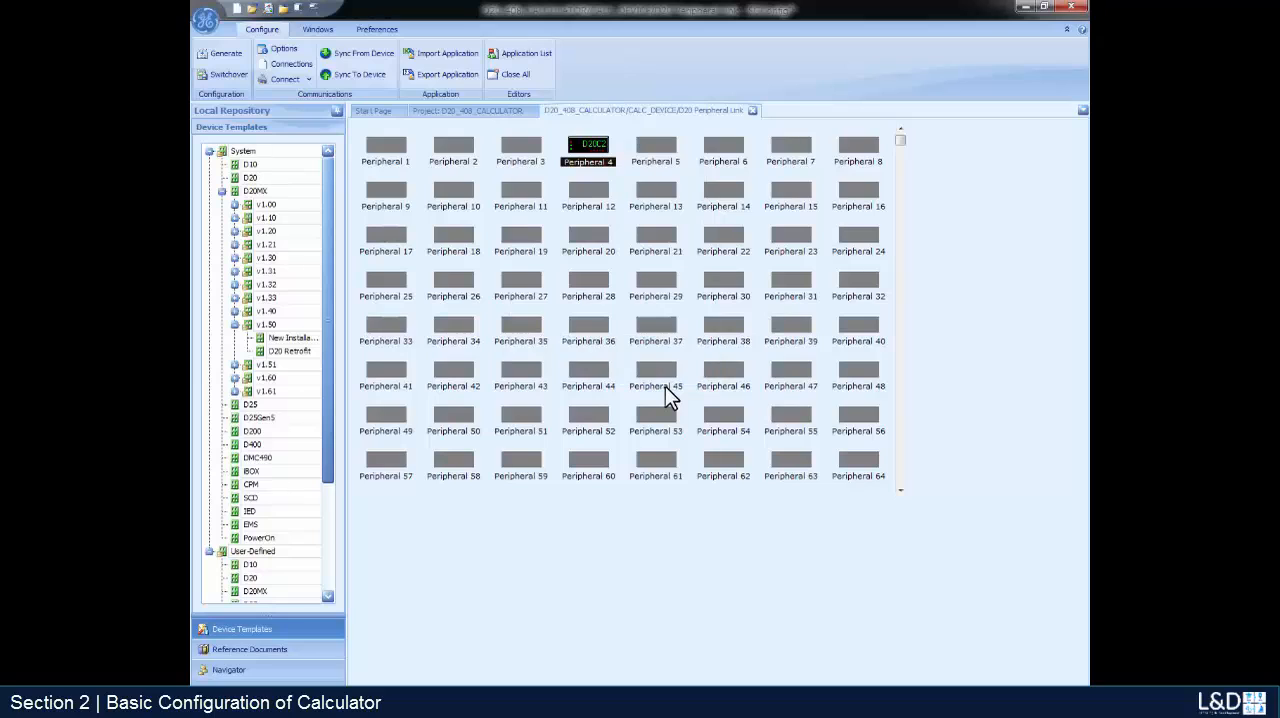
- Create a WESDAC D20 C1 peripheral in the Peripheral 1 slot of the D.20 Peripheral Link
{"action": "double_click", "coordinate": [395, 155]}
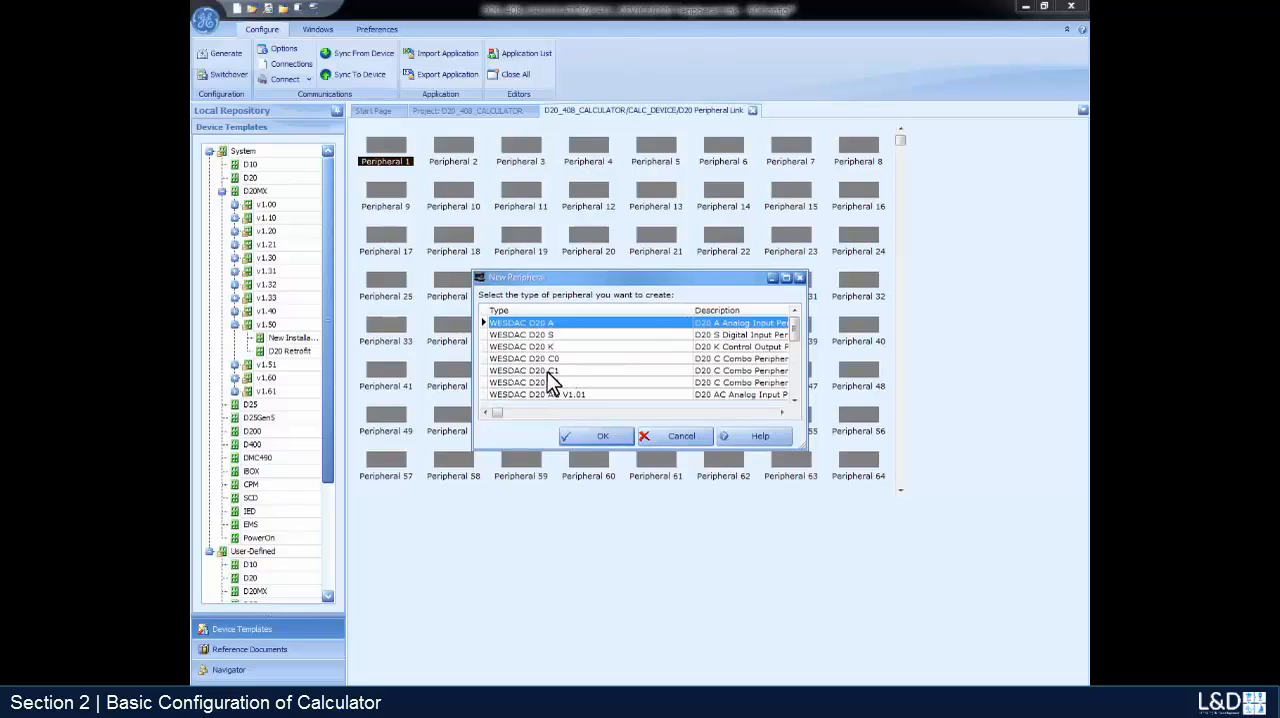
{"action": "left_click", "coordinate": [548, 371]}
{"action": "left_click", "coordinate": [618, 440]}
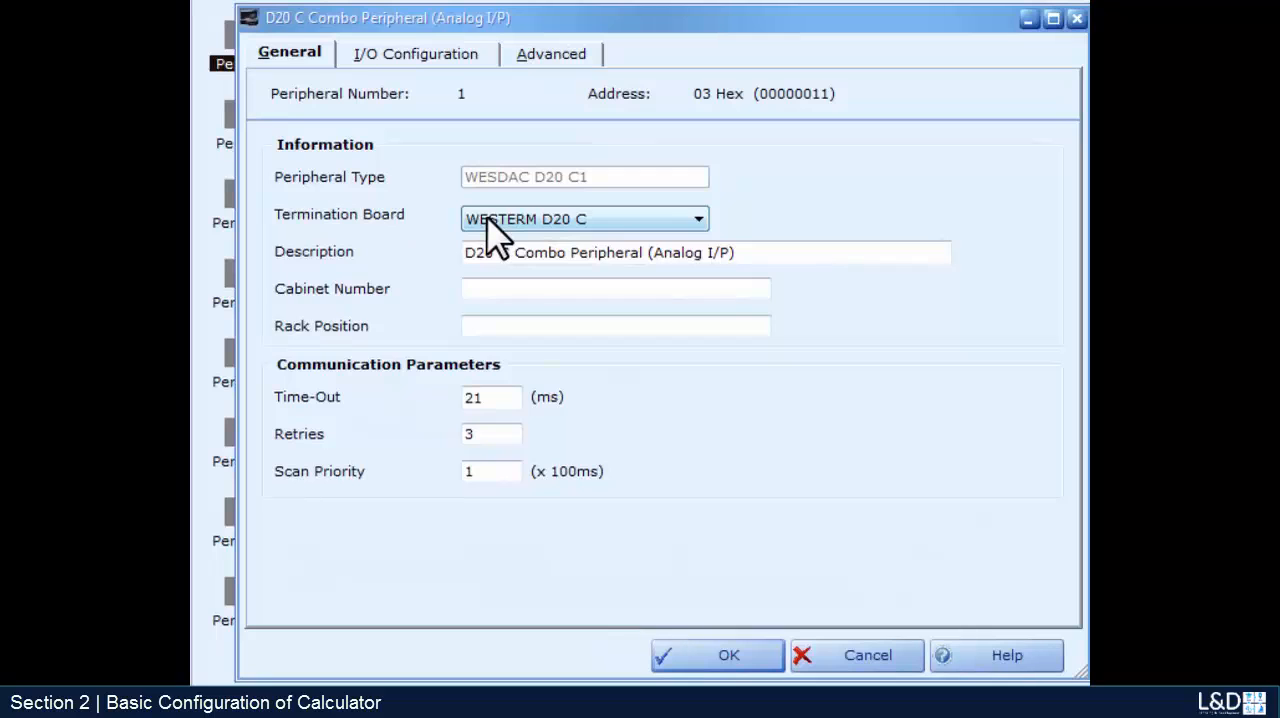
- Set the description of digital input point 5 on the D20 C1 peripheral to "First Point"
{"action": "left_click", "coordinate": [418, 55]}
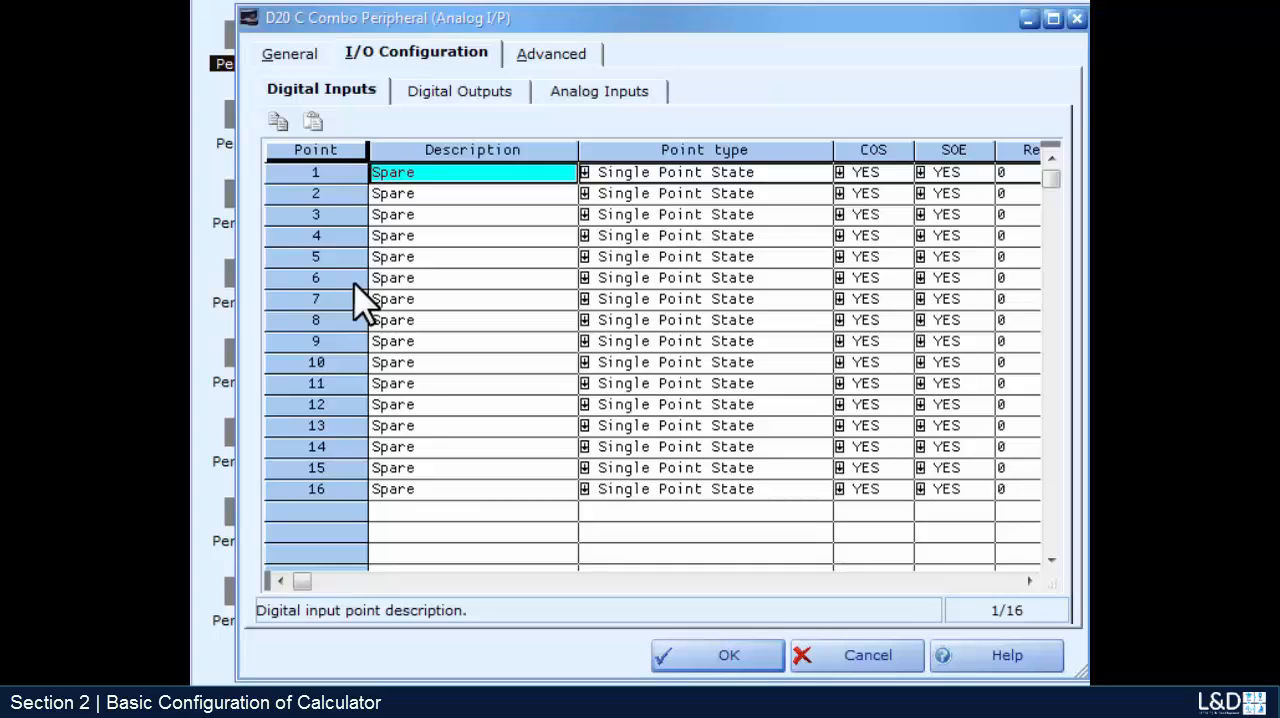
{"action": "left_click", "coordinate": [449, 257]}
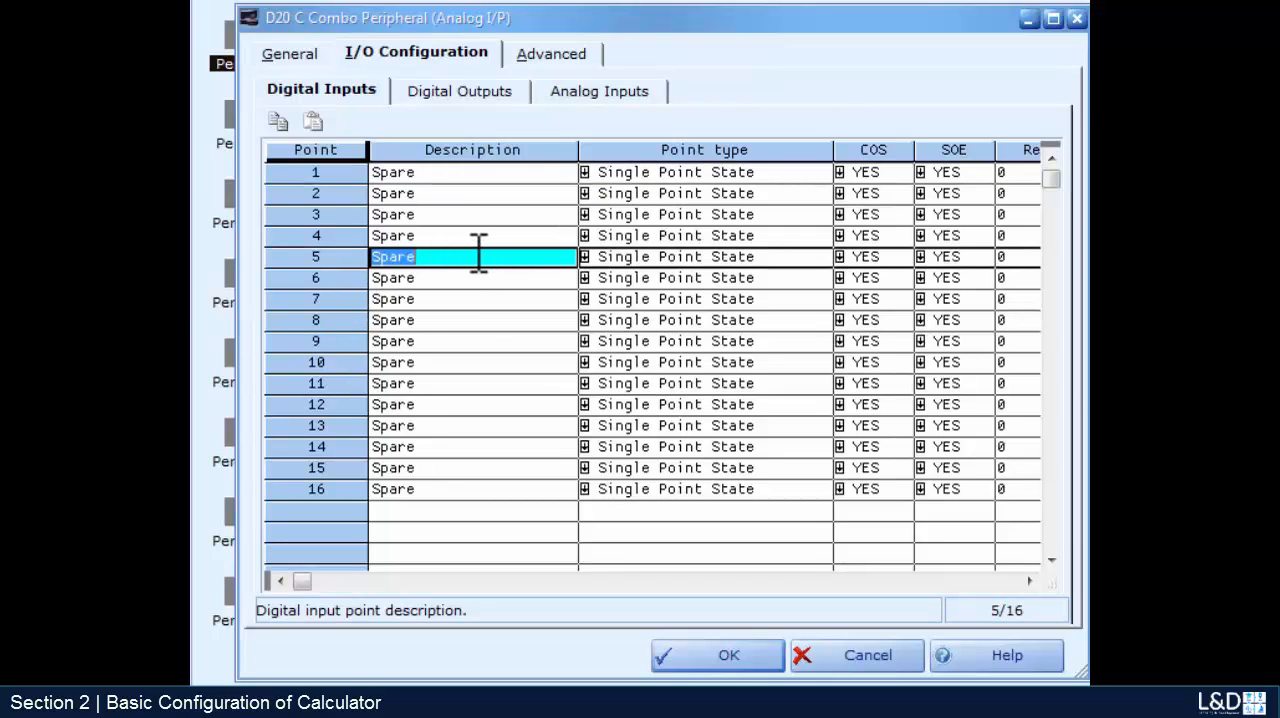
{"action": "type", "text": "First Point"}
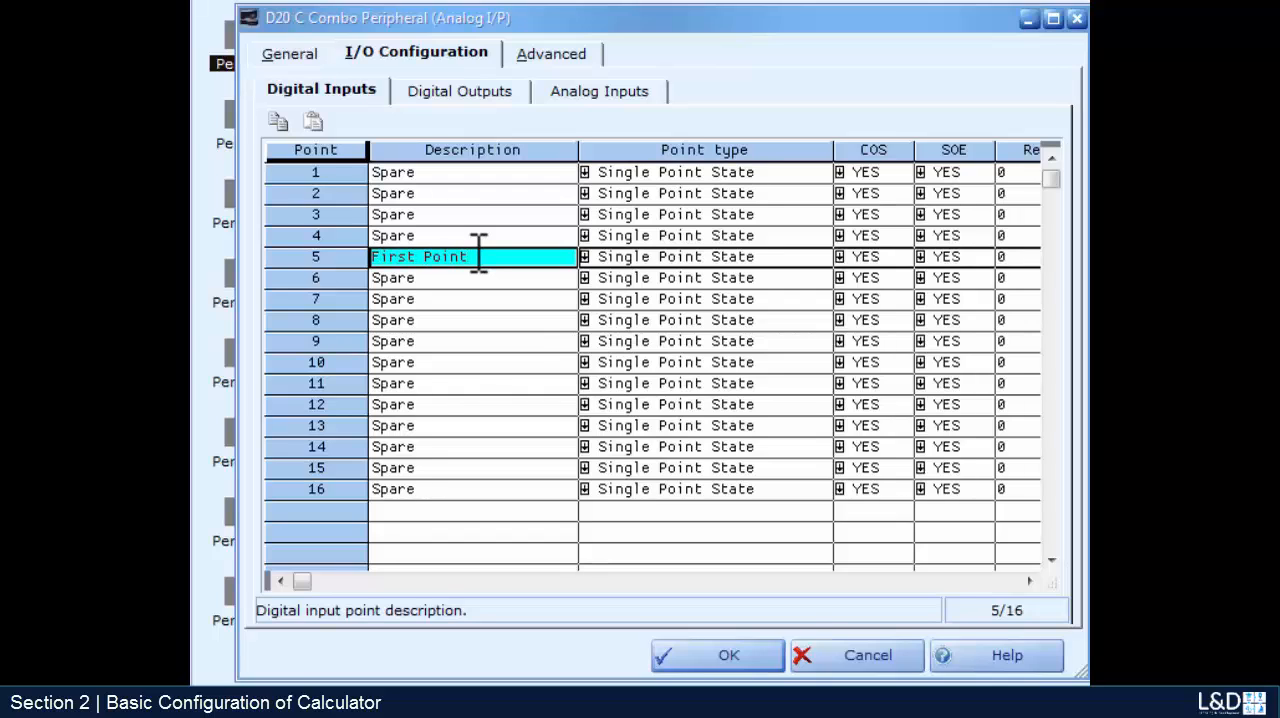
- Set the description of digital input point 10 to "Second Point", accept the peripheral configuration and close the D.20 Peripheral Link
{"action": "left_click", "coordinate": [437, 364]}
{"action": "key", "text": "BackSpace"}
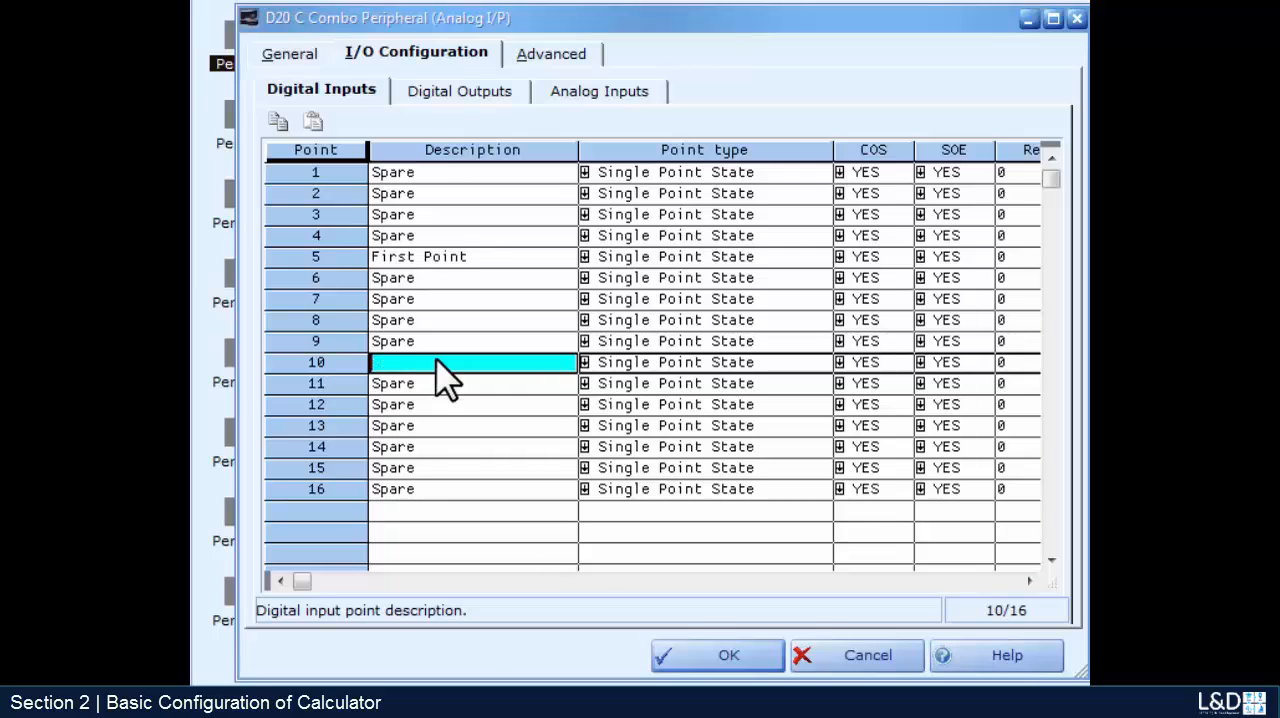
{"action": "type", "text": "Second Point"}
{"action": "left_click", "coordinate": [729, 663]}
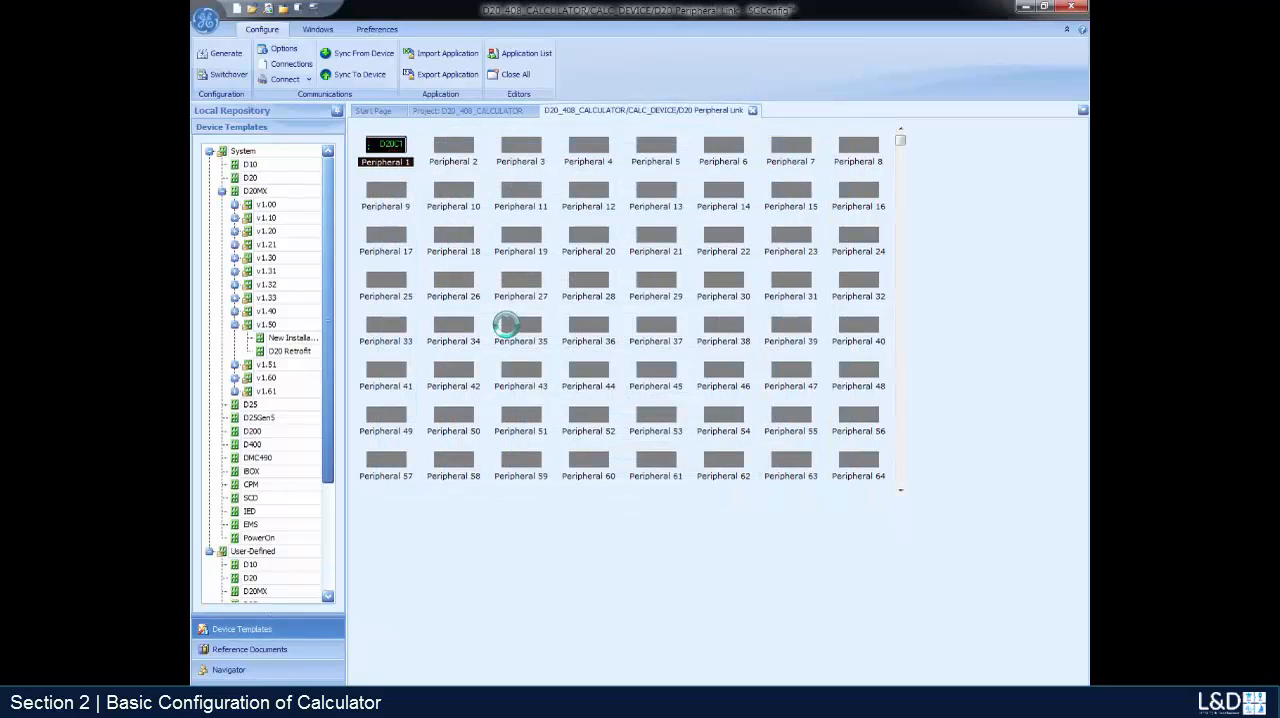
{"action": "left_click", "coordinate": [753, 110]}
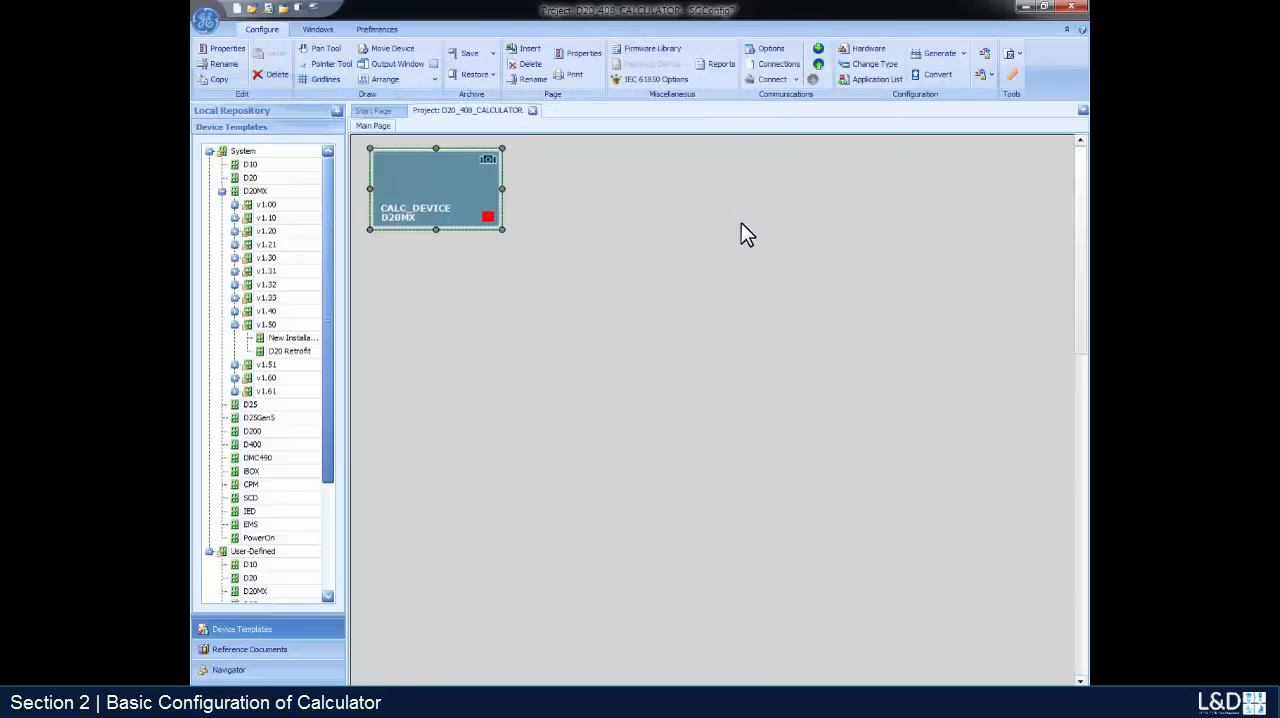
- Show the disabled applications of CALC_DEVICE and enable the Calculator DTA automation application
{"action": "double_click", "coordinate": [444, 198]}
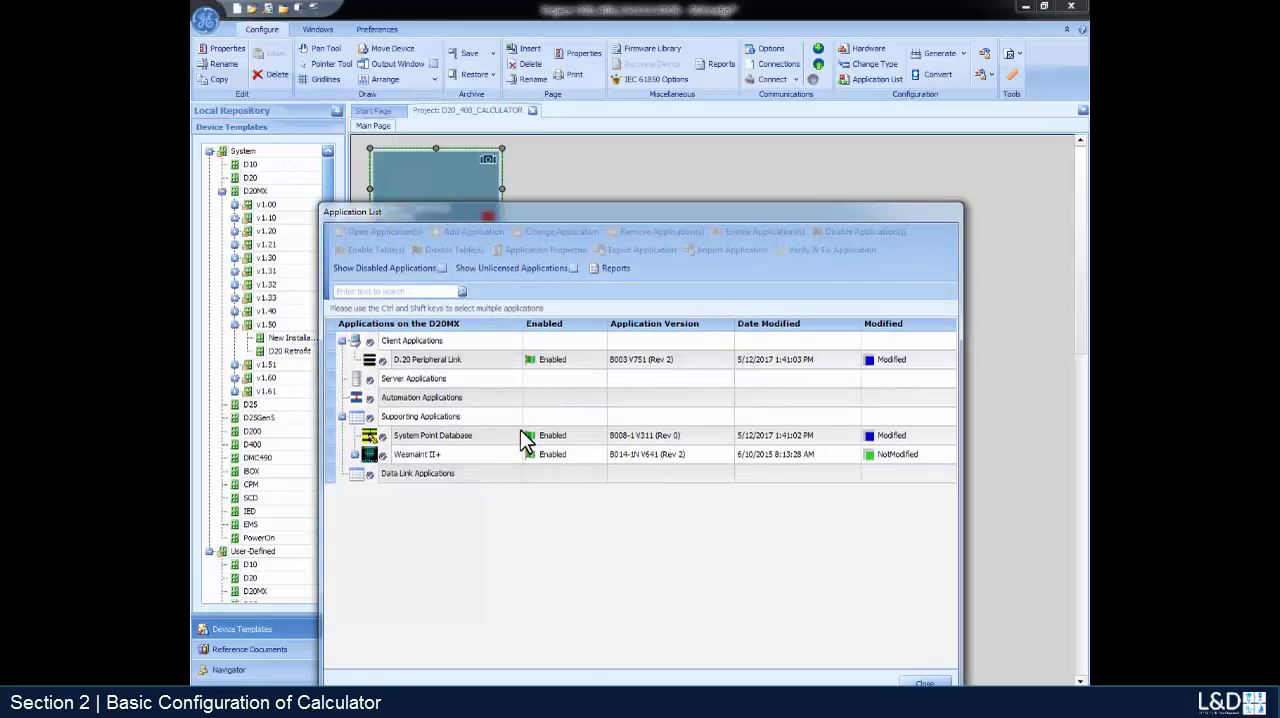
{"action": "left_click", "coordinate": [442, 268]}
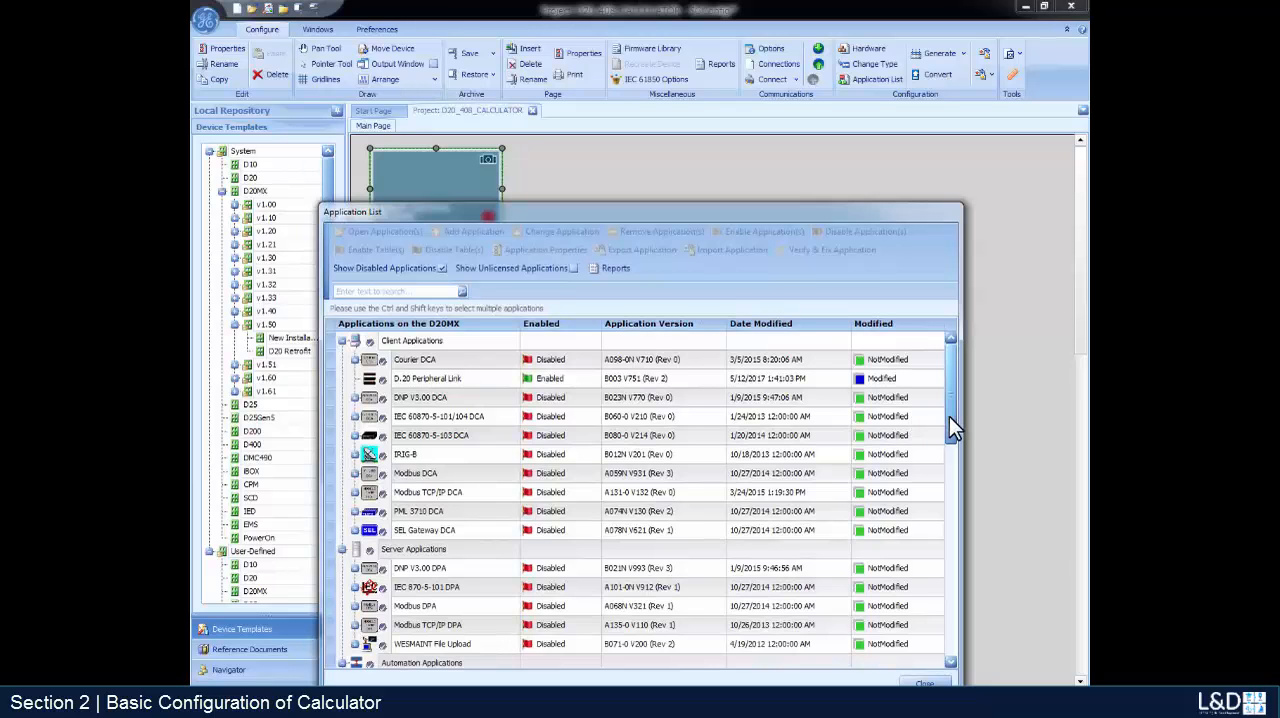
{"action": "left_click_drag", "start_coordinate": [949, 416], "coordinate": [956, 634]}
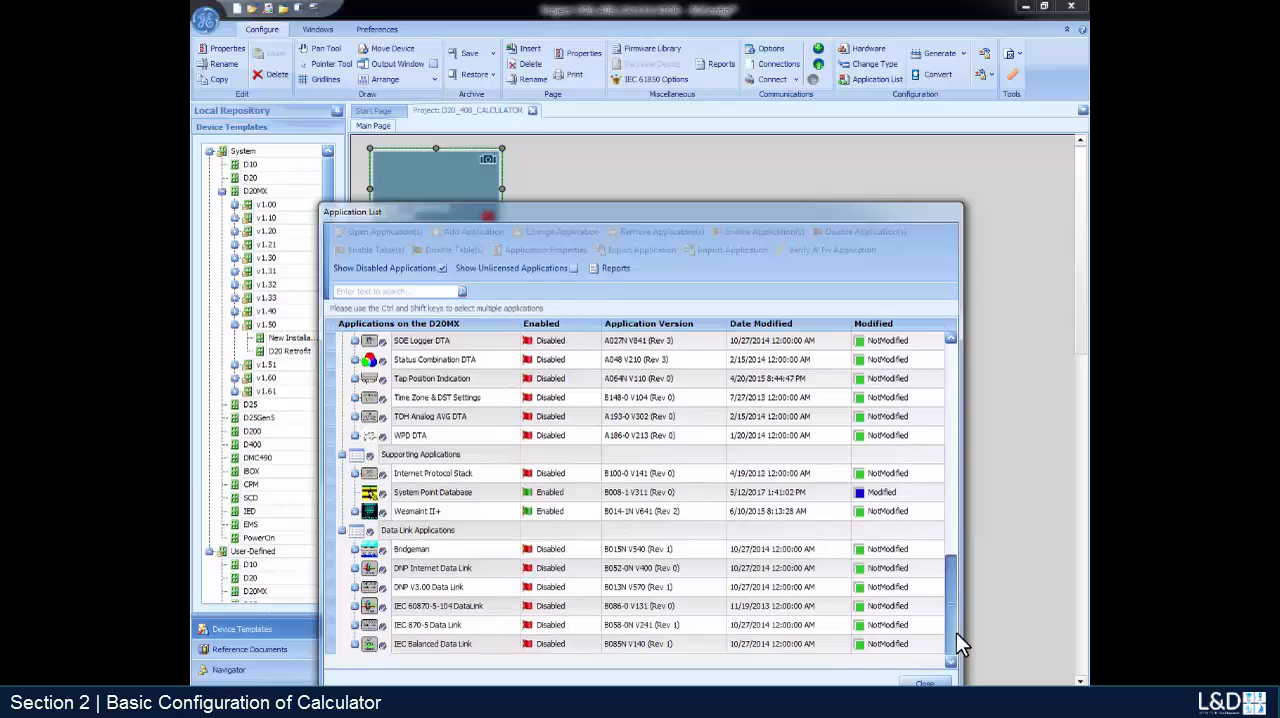
{"action": "left_click_drag", "start_coordinate": [953, 625], "coordinate": [957, 542]}
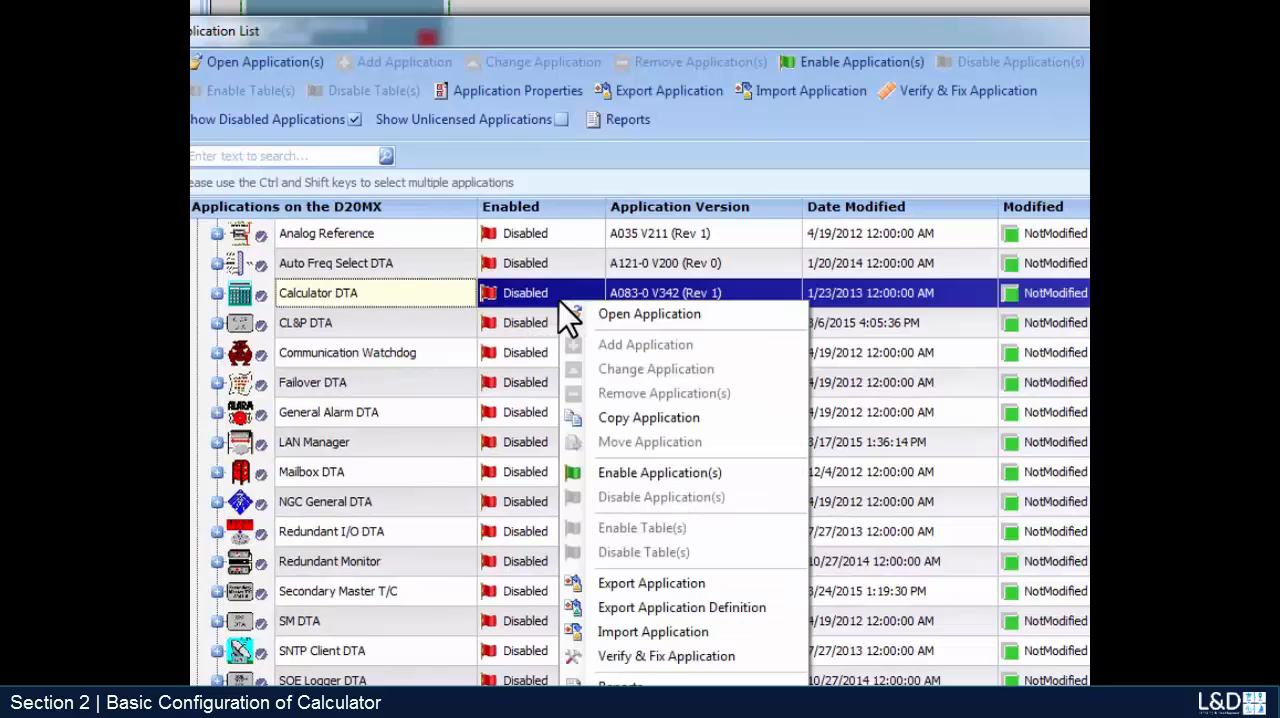
{"action": "right_click", "coordinate": [559, 301]}
{"action": "left_click", "coordinate": [638, 476]}
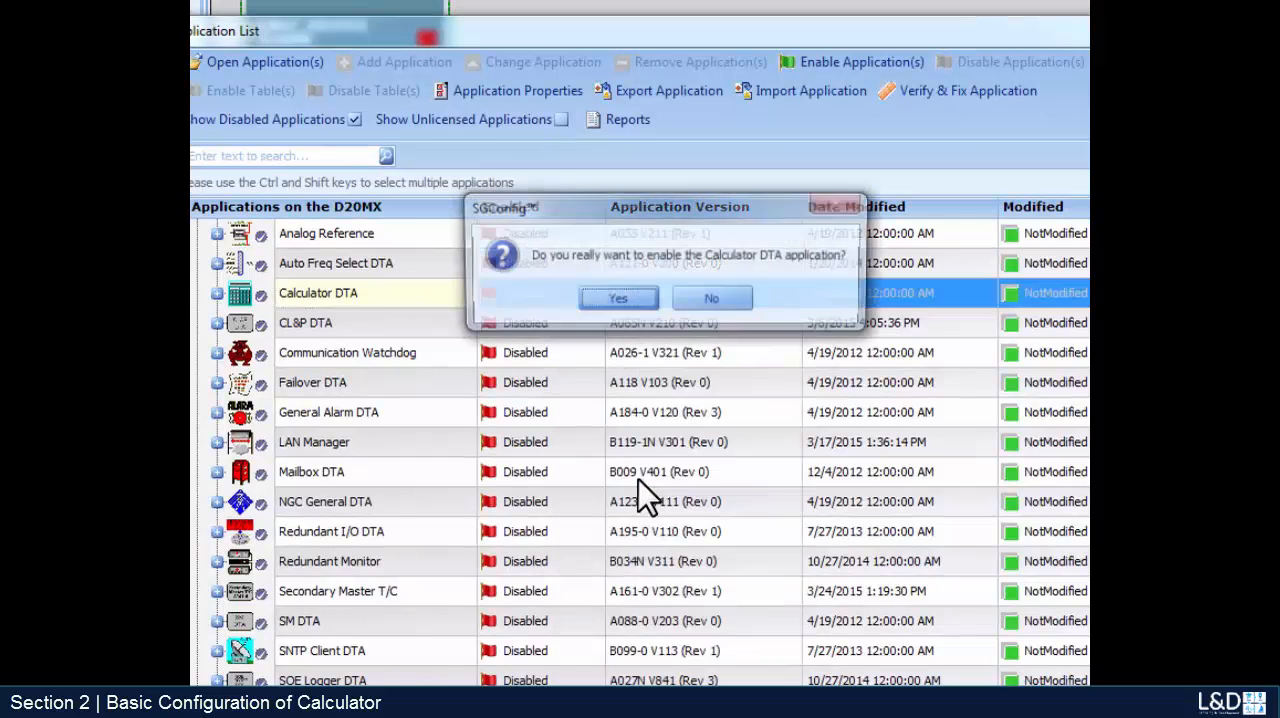
{"action": "left_click", "coordinate": [638, 309]}
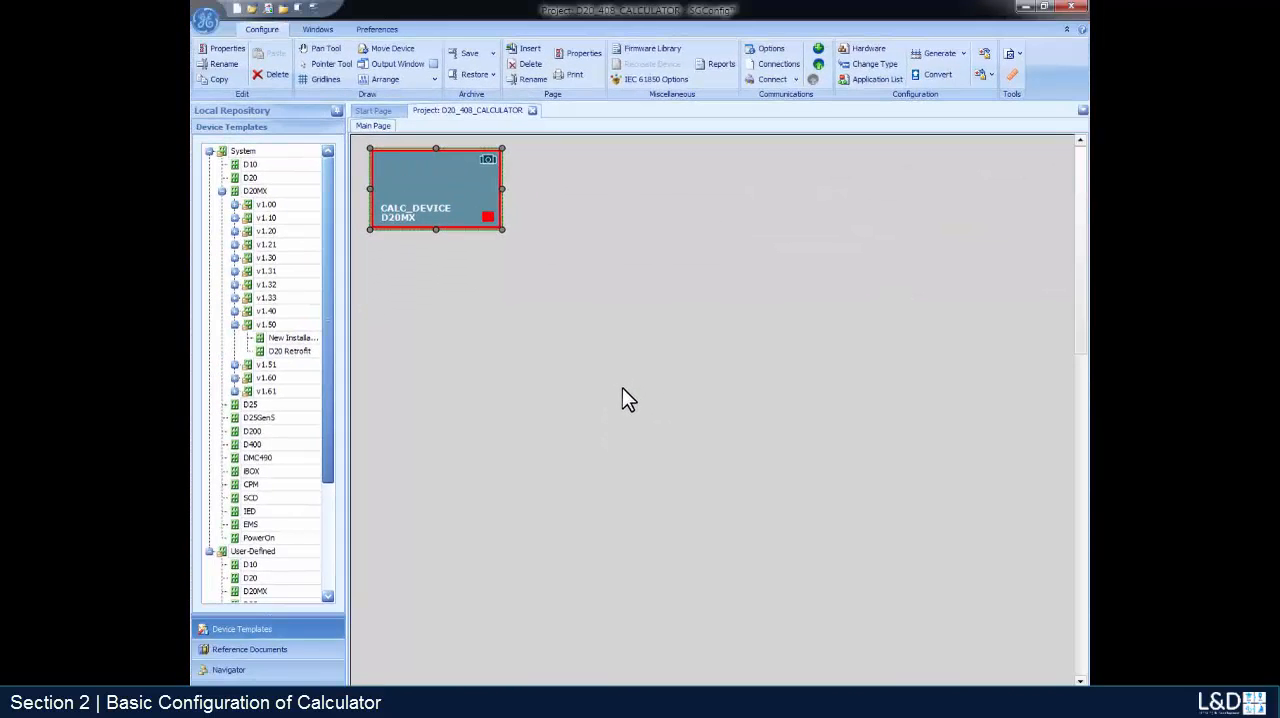
- Hide the disabled applications in the application list of CALC_DEVICE and open the Calculator DTA
{"action": "double_click", "coordinate": [437, 192]}
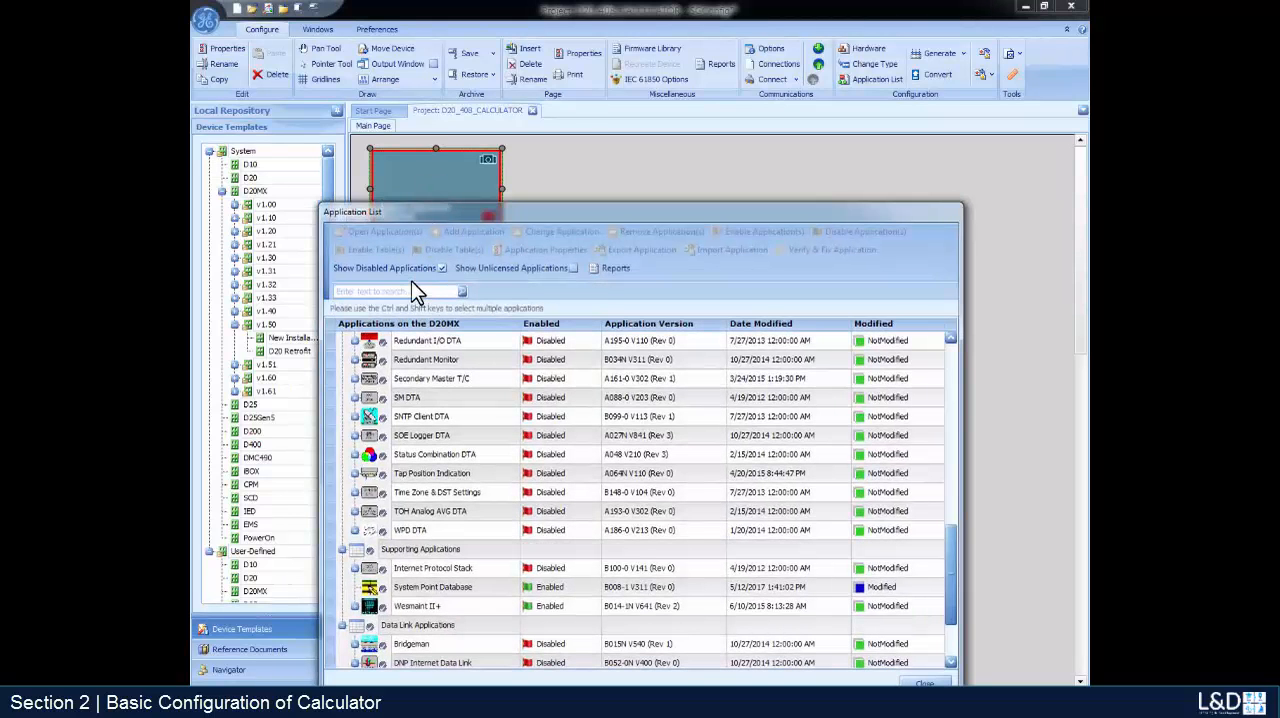
{"action": "left_click", "coordinate": [443, 269]}
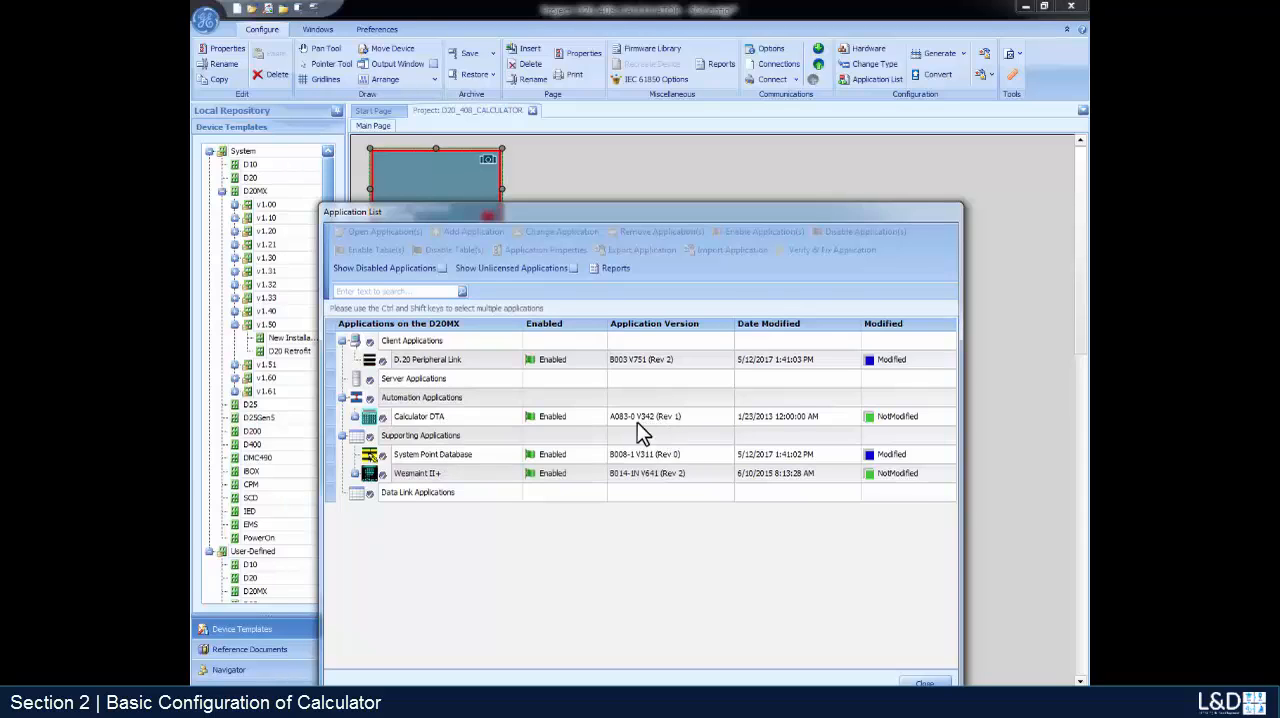
{"action": "double_click", "coordinate": [495, 419]}
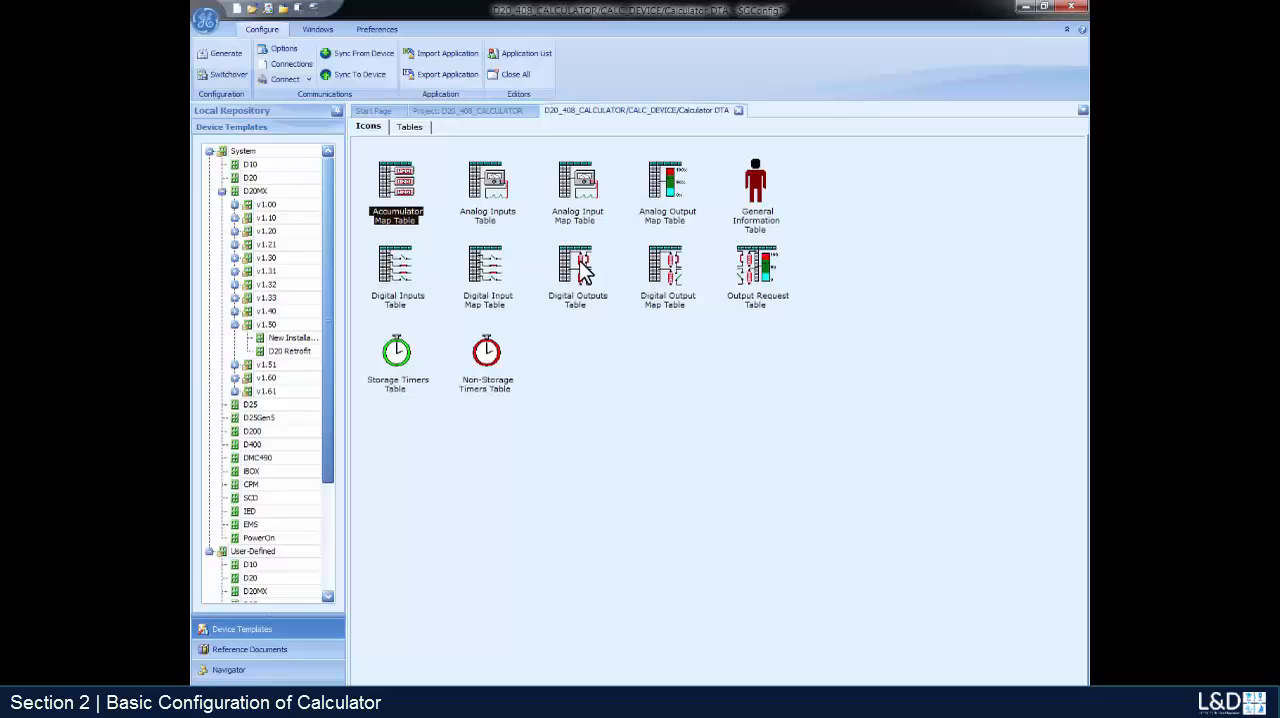
- In the Calculator DTA's Digital Input Map, map digital input 1 to First Point and digital input 2 to Second Point
{"action": "double_click", "coordinate": [667, 285]}
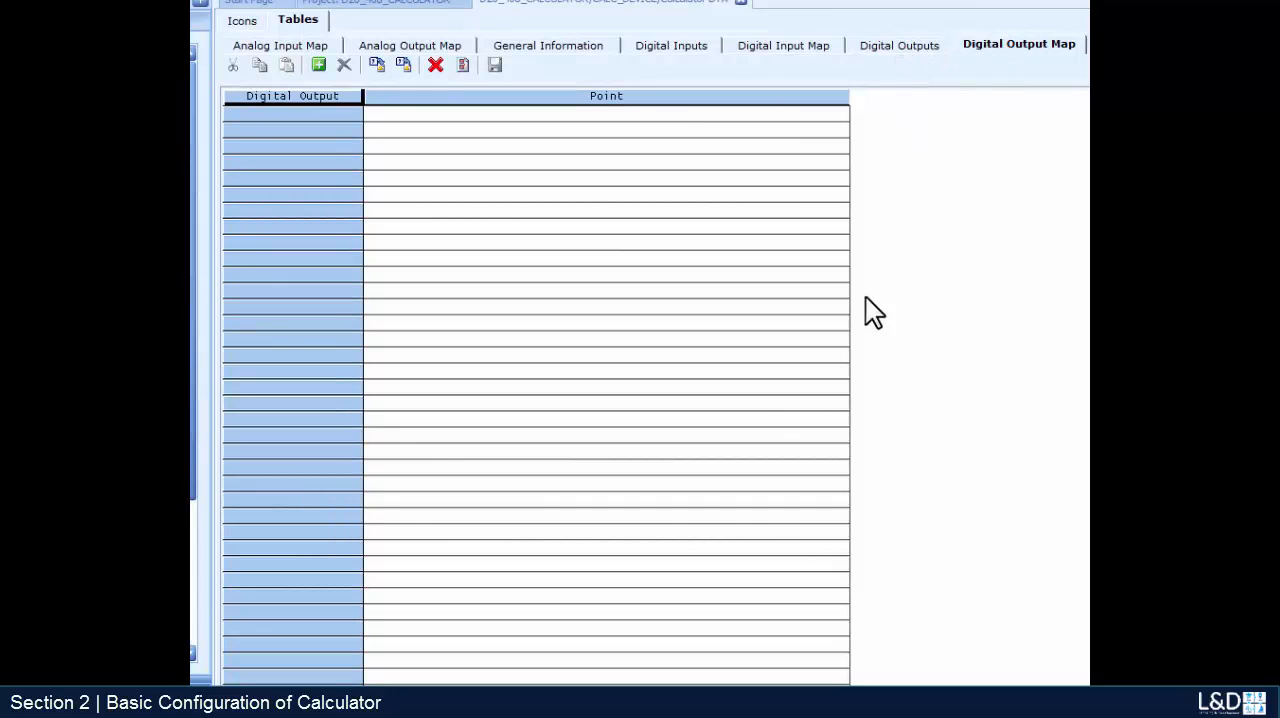
{"action": "left_click", "coordinate": [781, 46]}
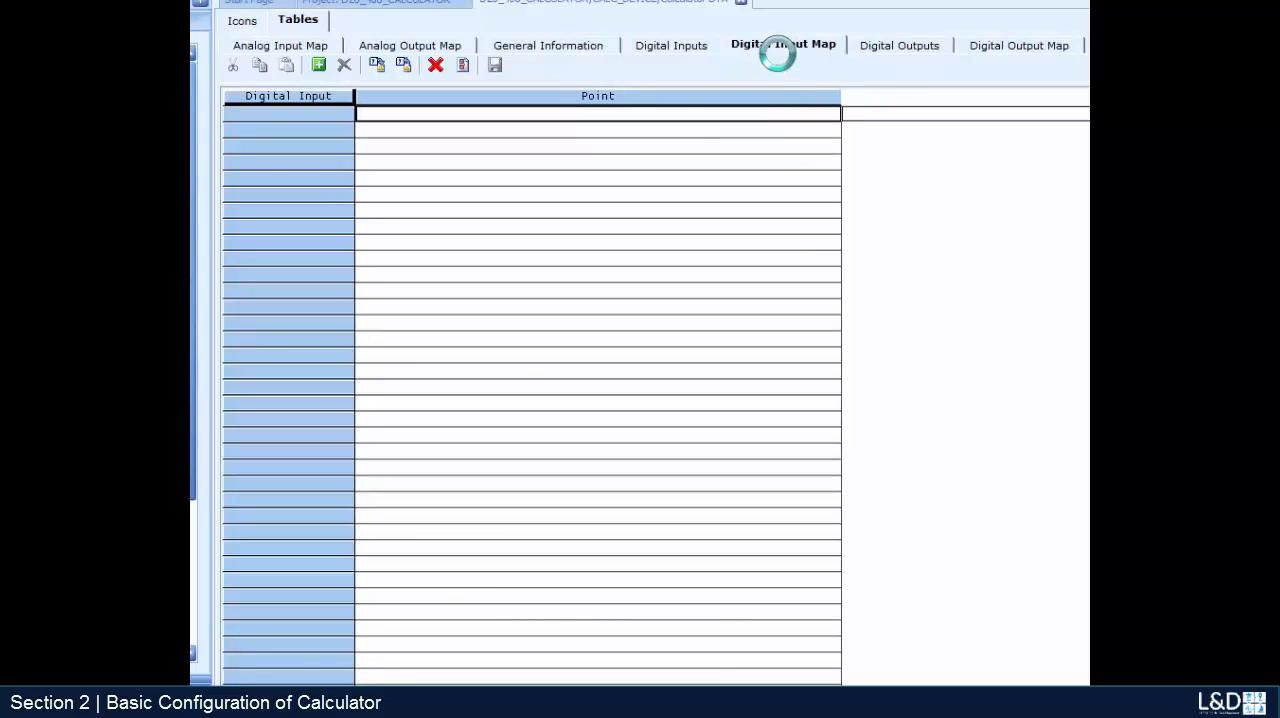
{"action": "double_click", "coordinate": [577, 115]}
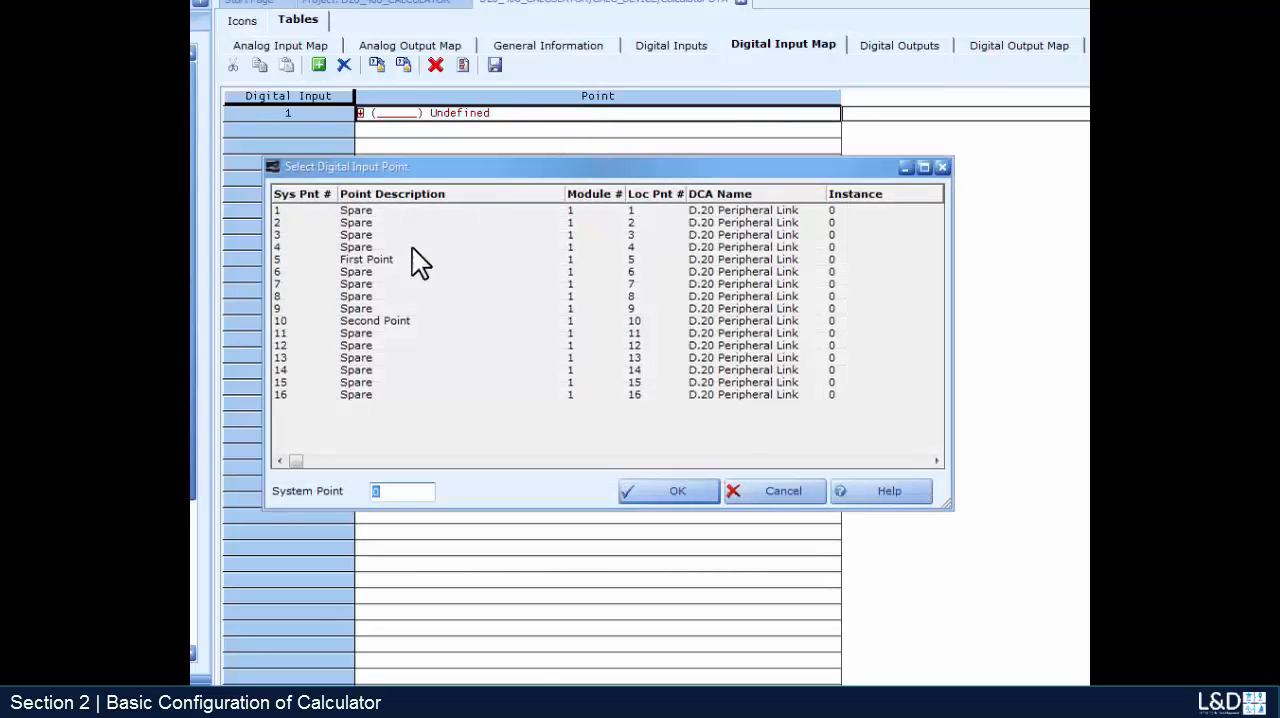
{"action": "double_click", "coordinate": [369, 259]}
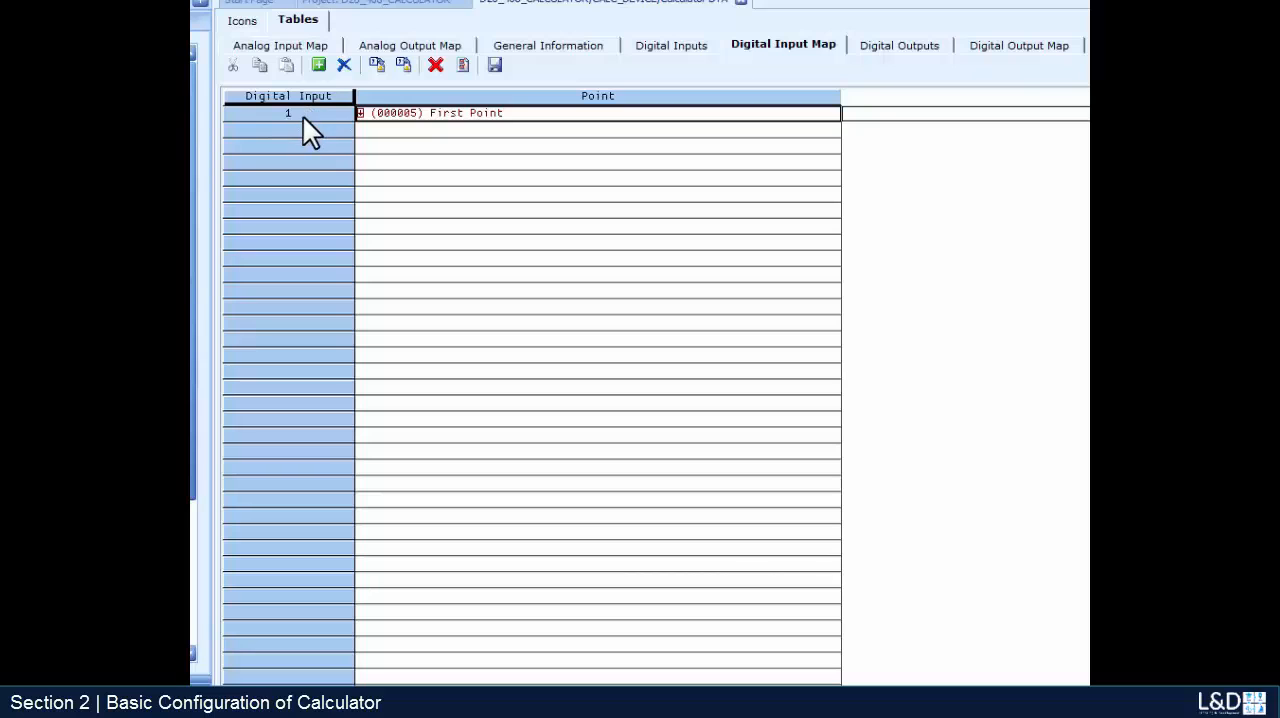
{"action": "double_click", "coordinate": [439, 133]}
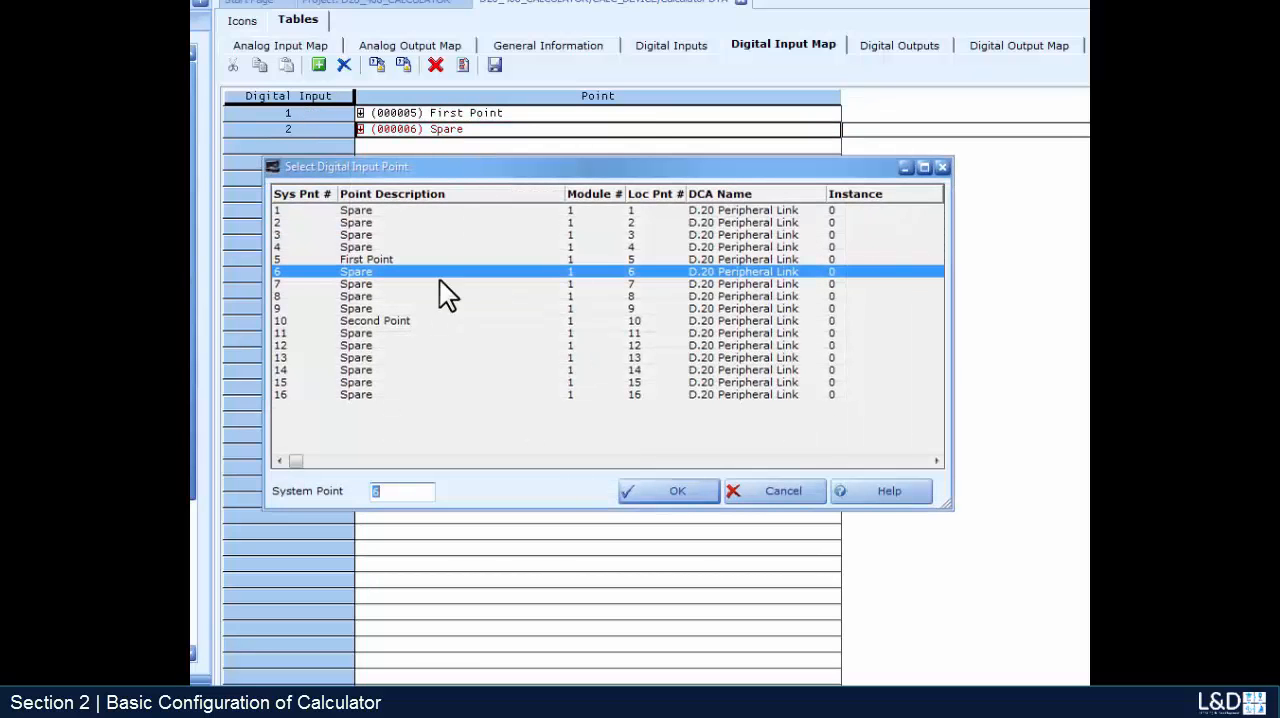
{"action": "double_click", "coordinate": [376, 323]}
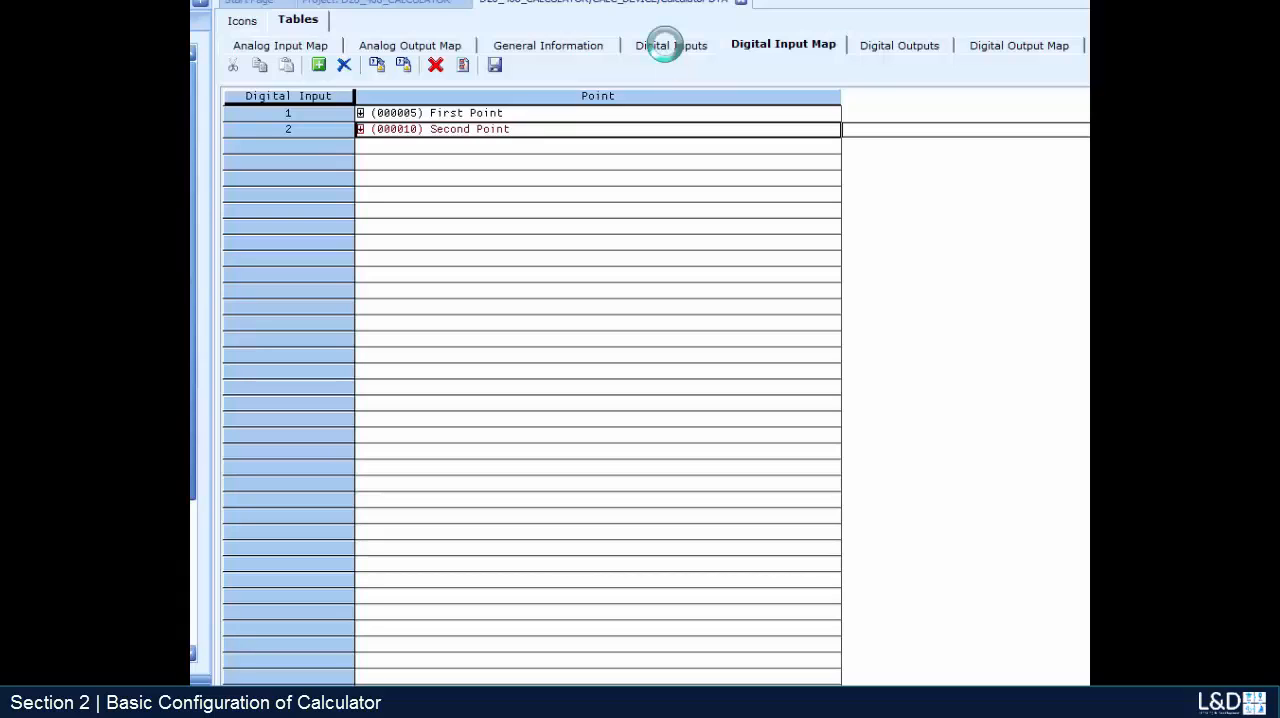
- Add the expression "DI1 != DI2" as row 1 of the Calculator's Digital Inputs table, save it and close the Calculator DTA
{"action": "left_click", "coordinate": [665, 45]}
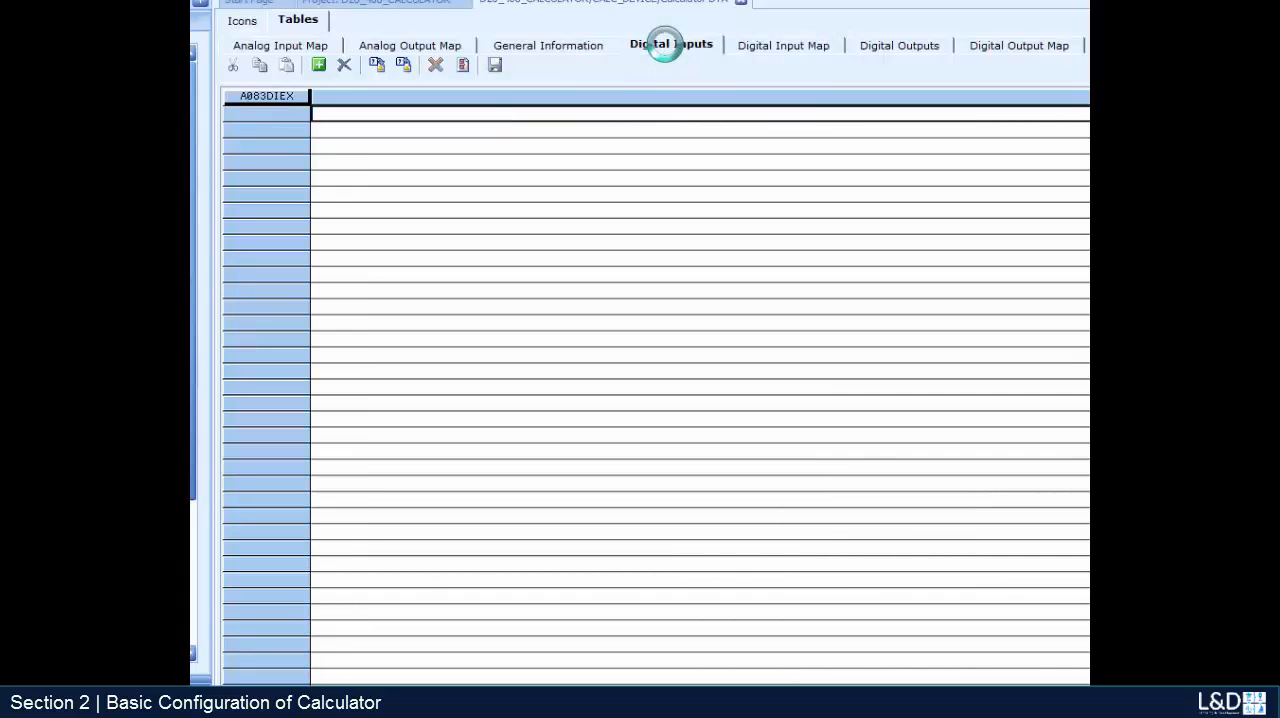
{"action": "left_click", "coordinate": [339, 116]}
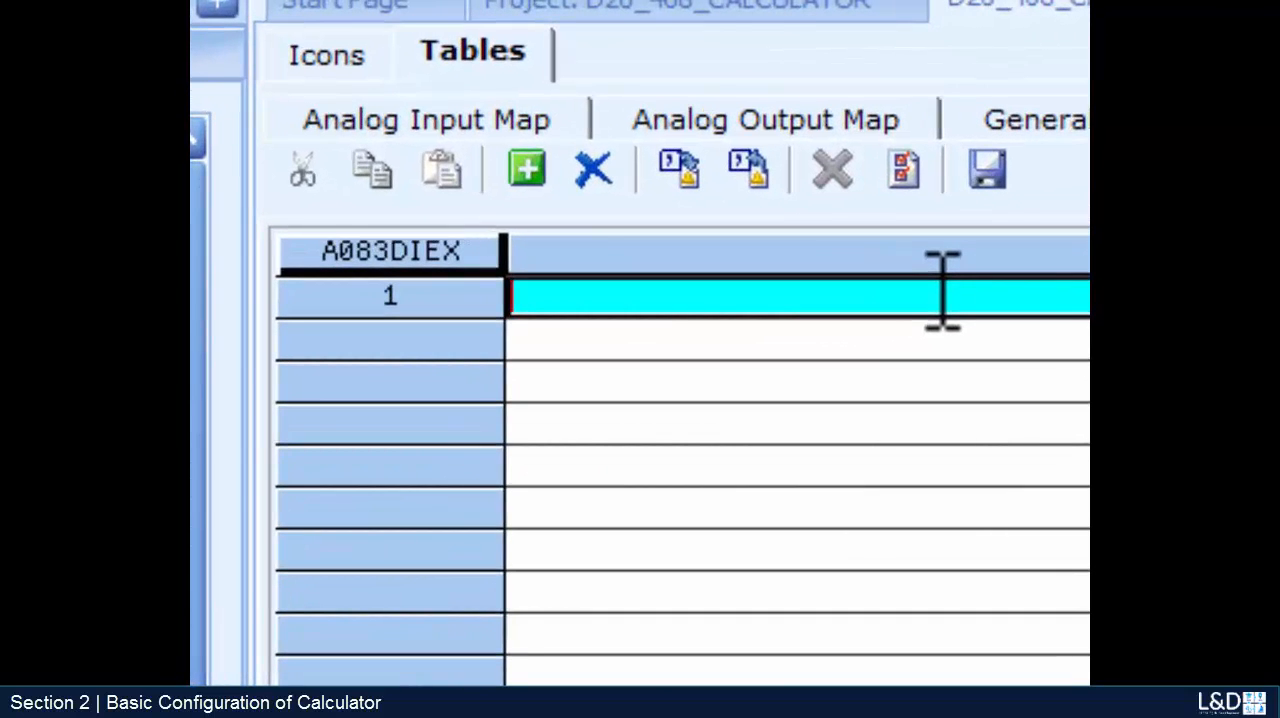
{"action": "type", "text": "DI1 "}
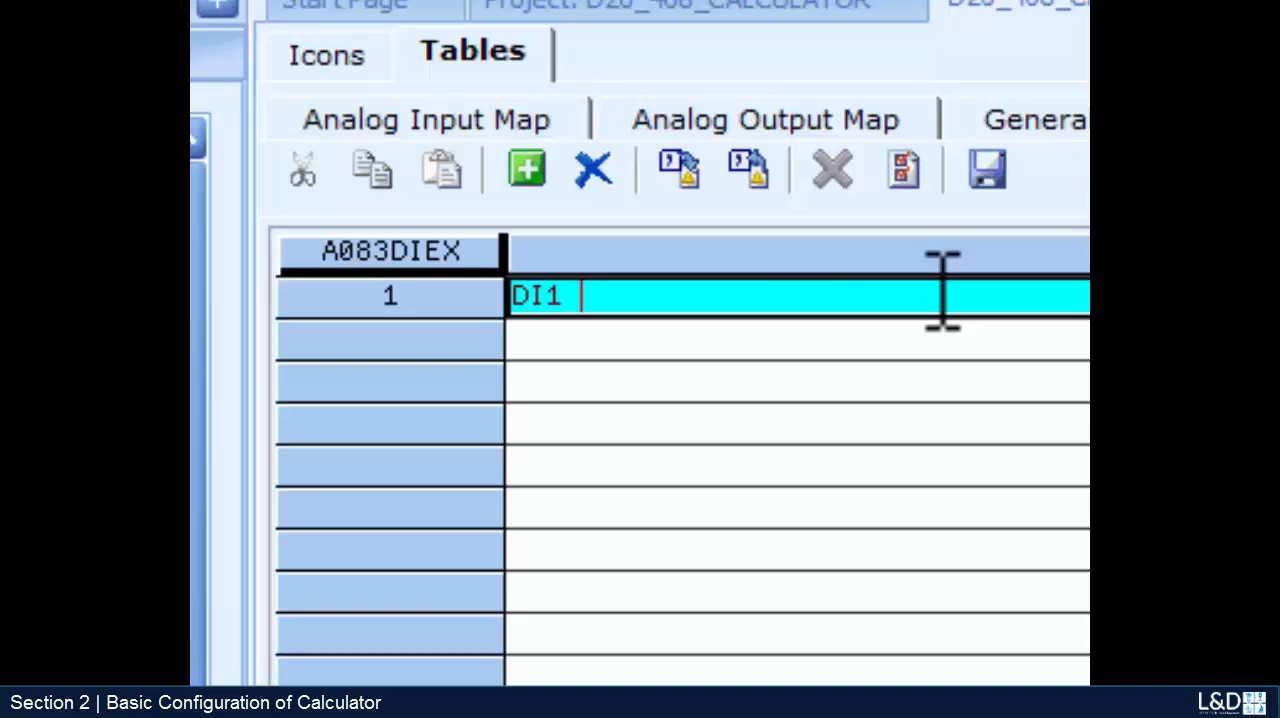
{"action": "type", "text": "!= DI2"}
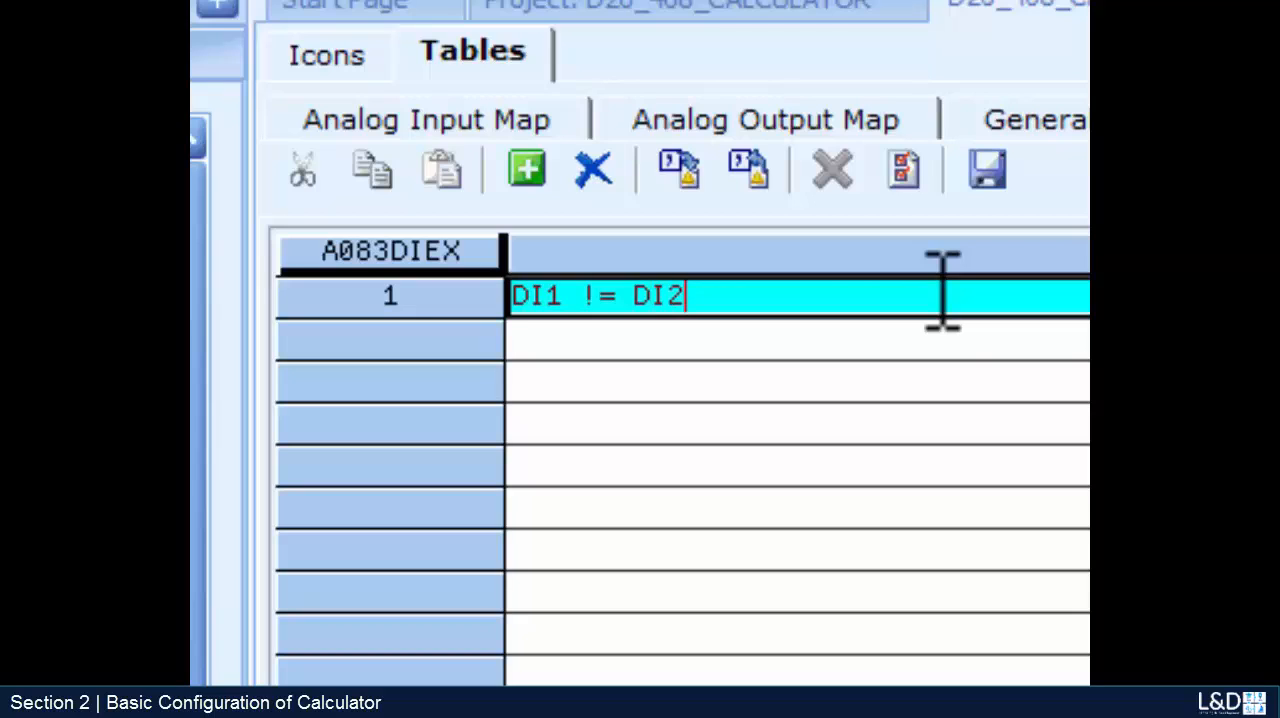
{"action": "left_click", "coordinate": [987, 170]}
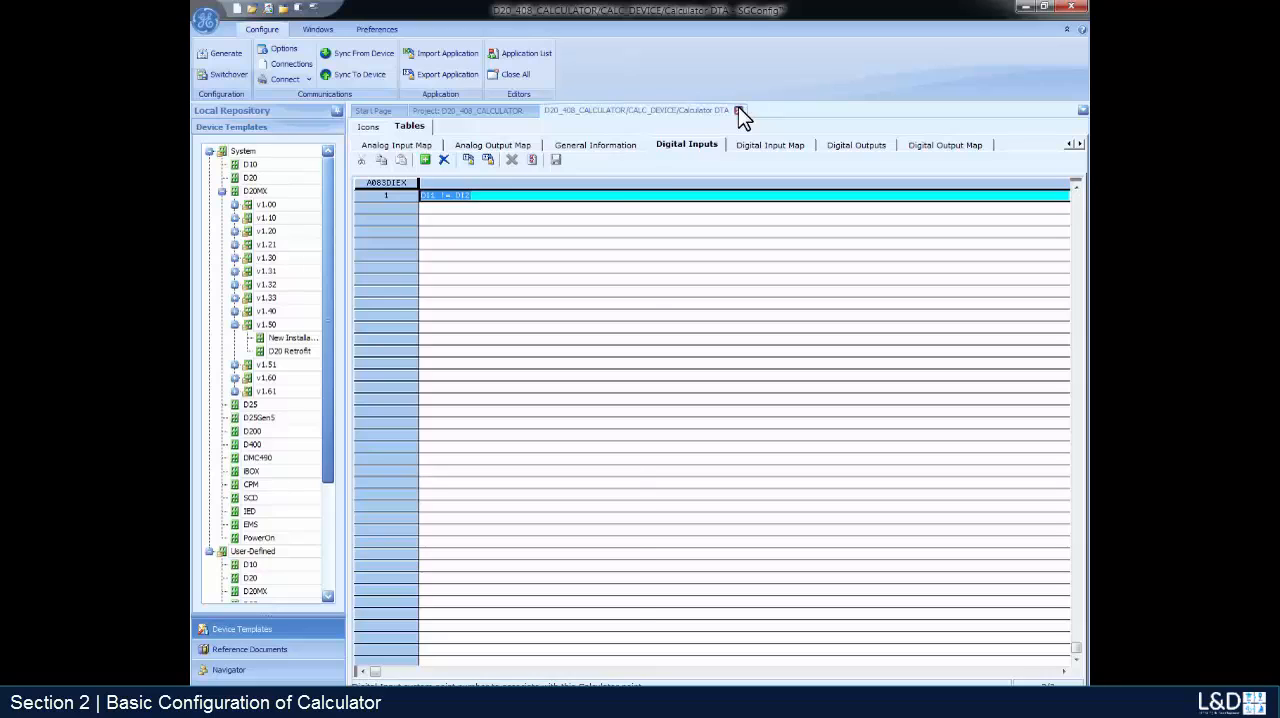
{"action": "left_click", "coordinate": [705, 220]}
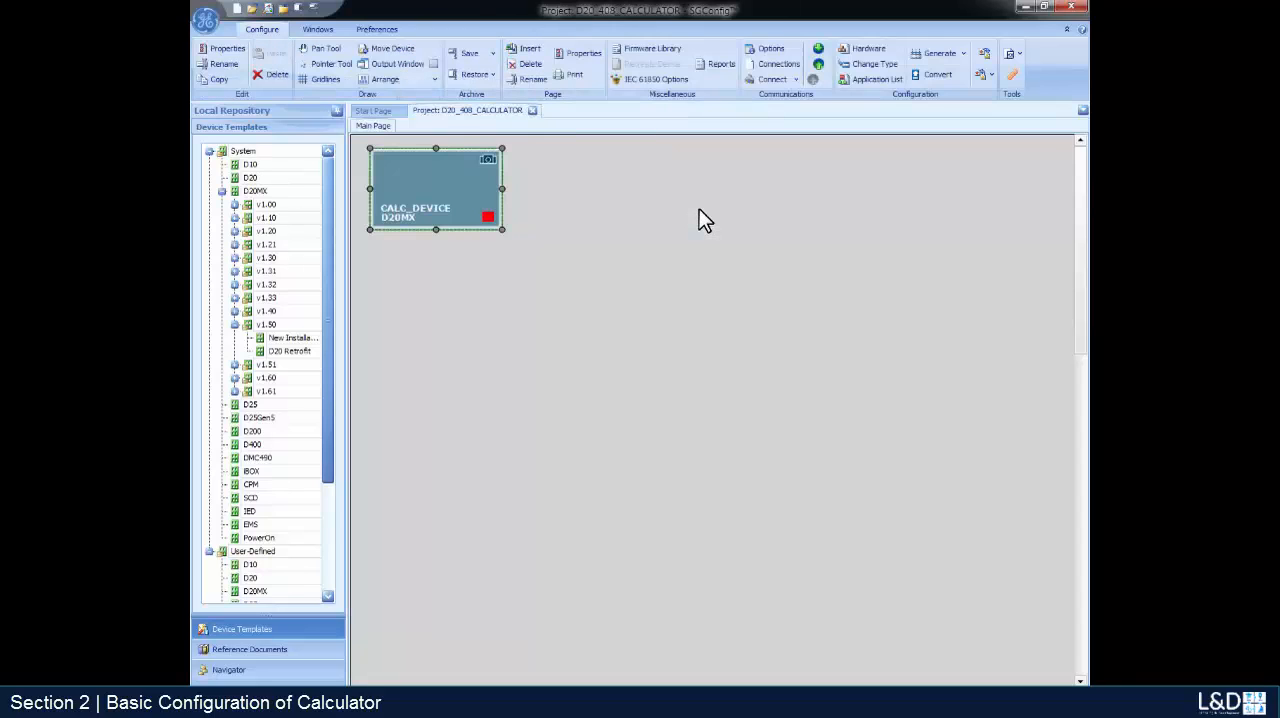
- Open the System Point Database of CALC_DEVICE and set the number of digital inputs for the Calculator DTA to 1
{"action": "double_click", "coordinate": [485, 210]}
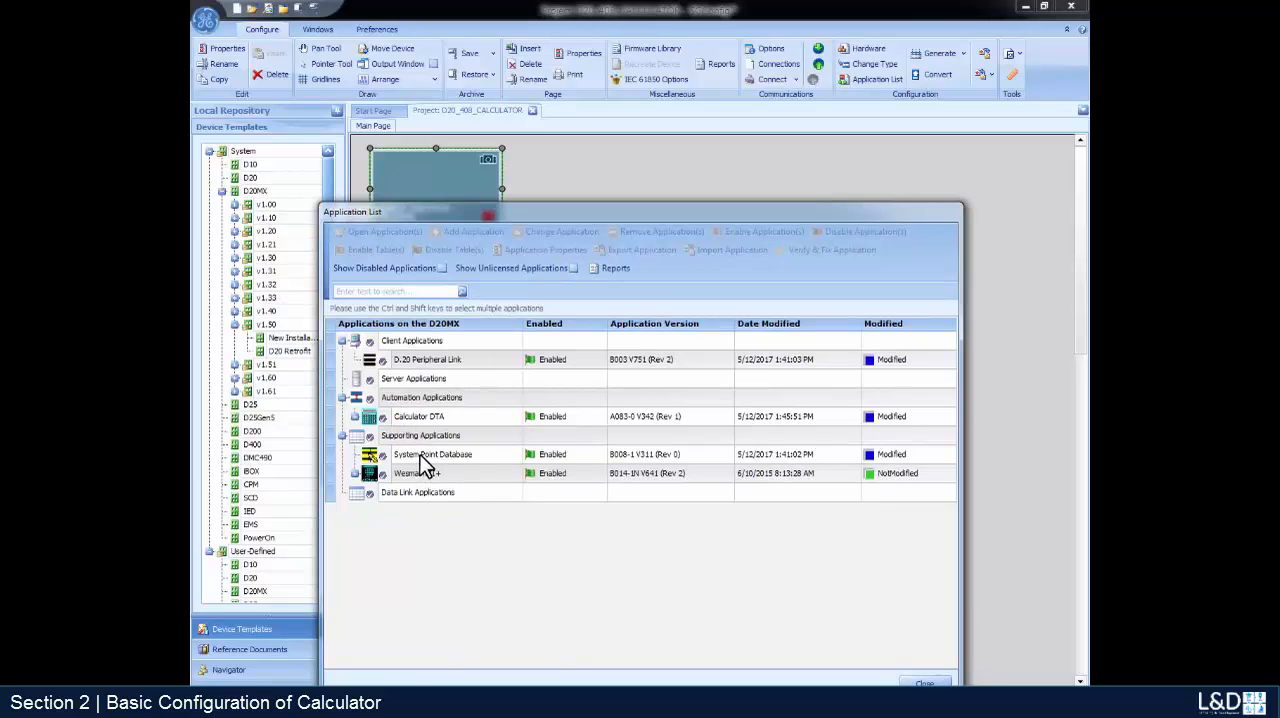
{"action": "double_click", "coordinate": [420, 454]}
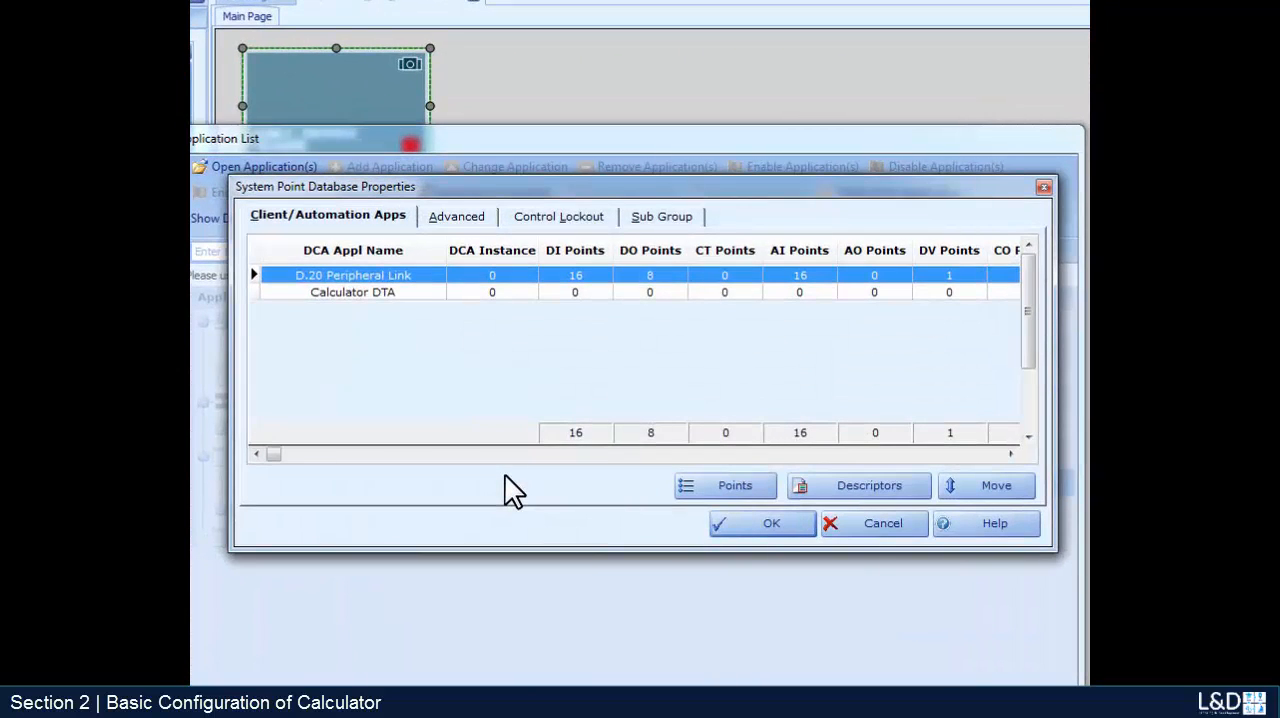
{"action": "left_click", "coordinate": [505, 289]}
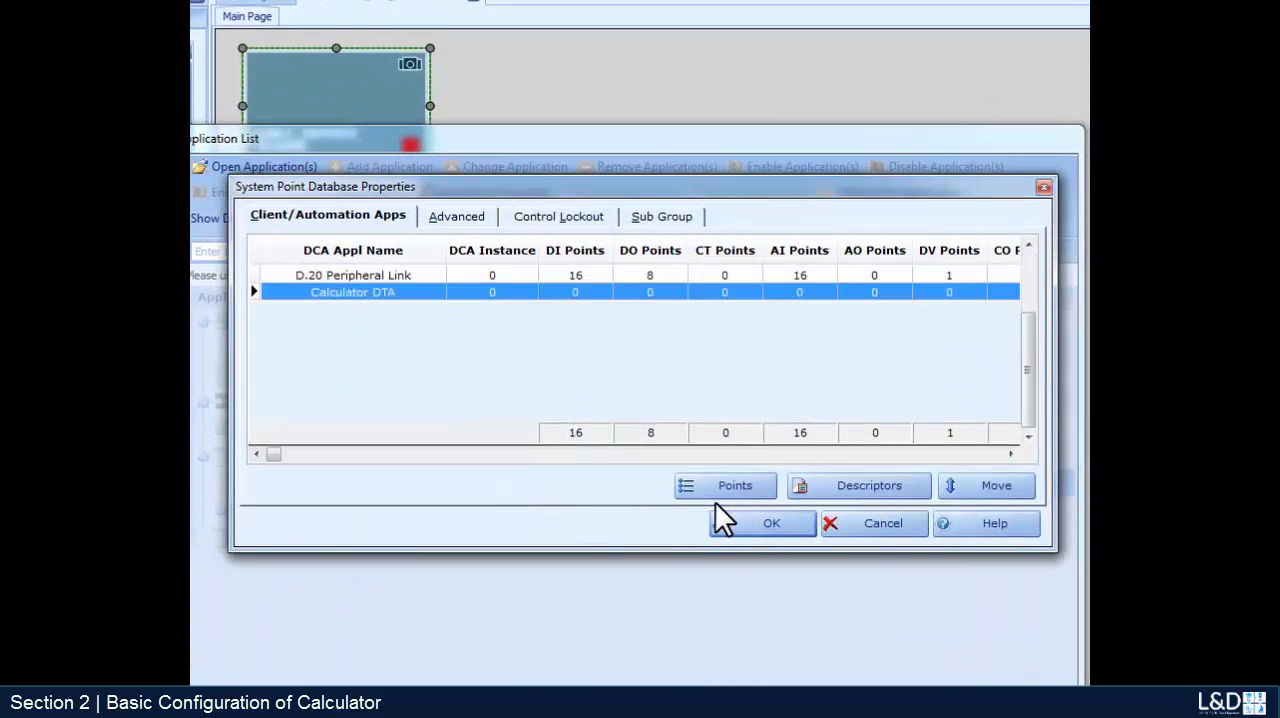
{"action": "left_click", "coordinate": [713, 494]}
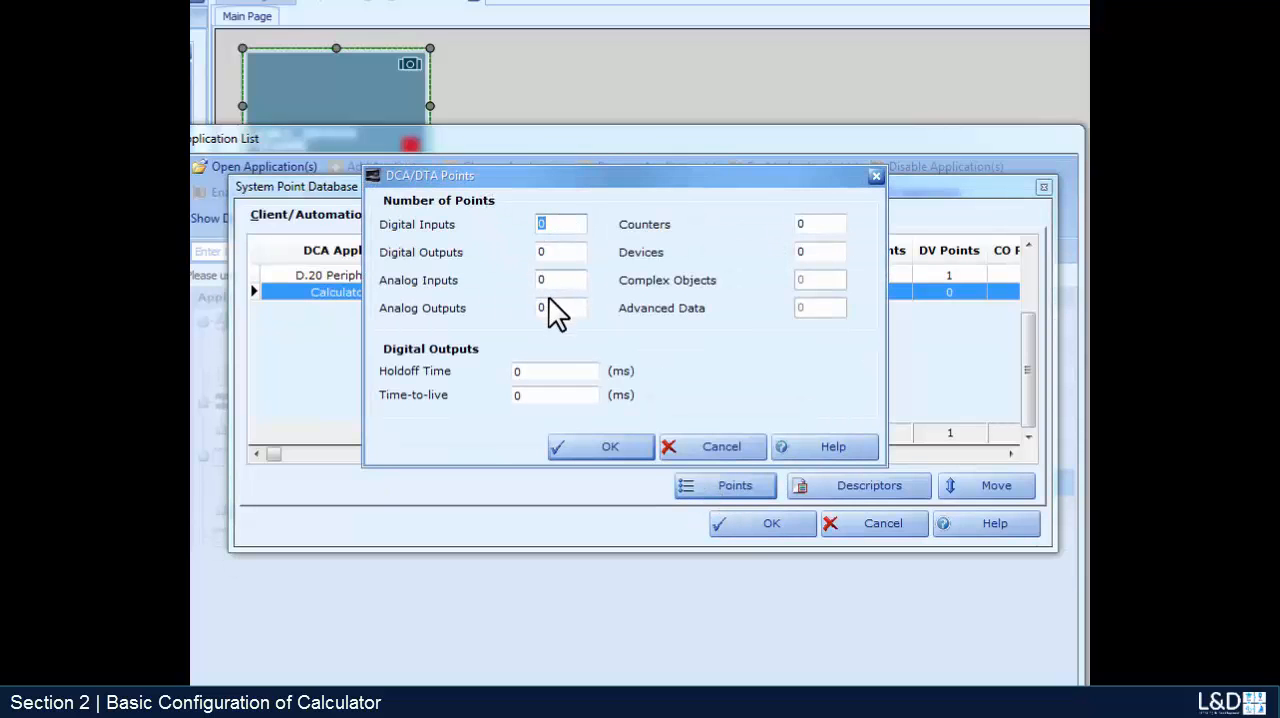
{"action": "type", "text": "1"}
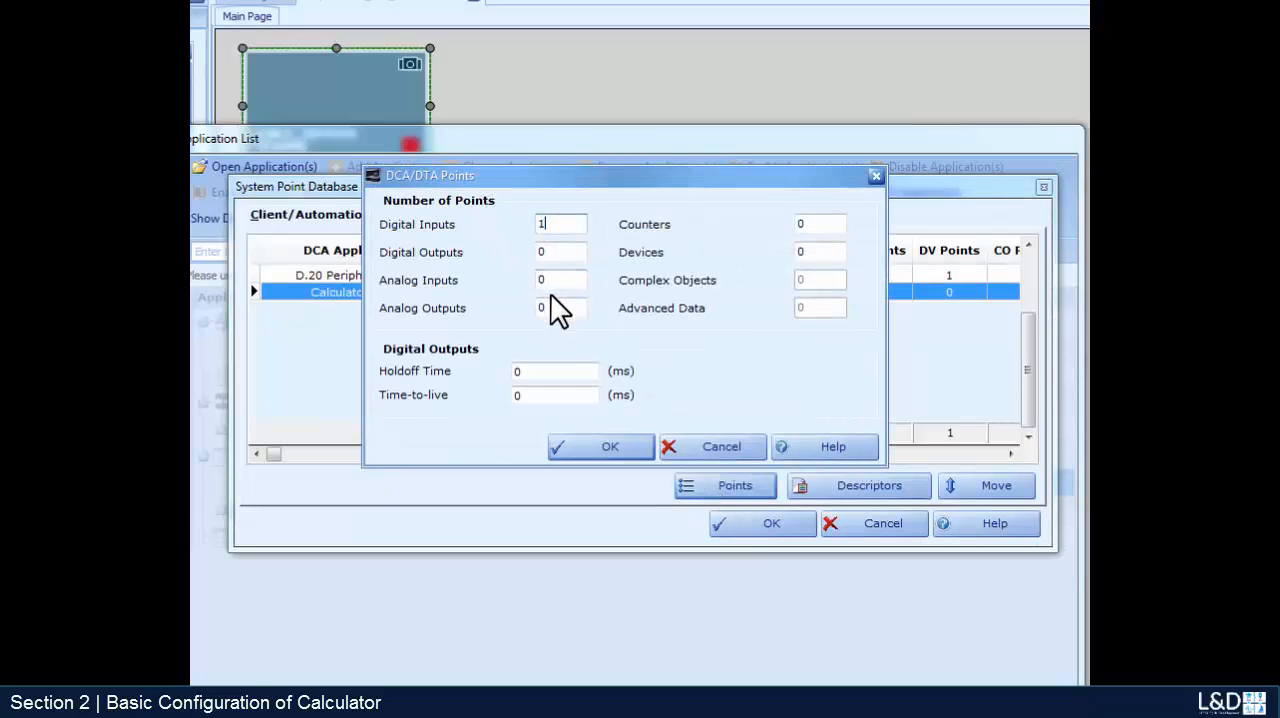
{"action": "left_click", "coordinate": [615, 443]}
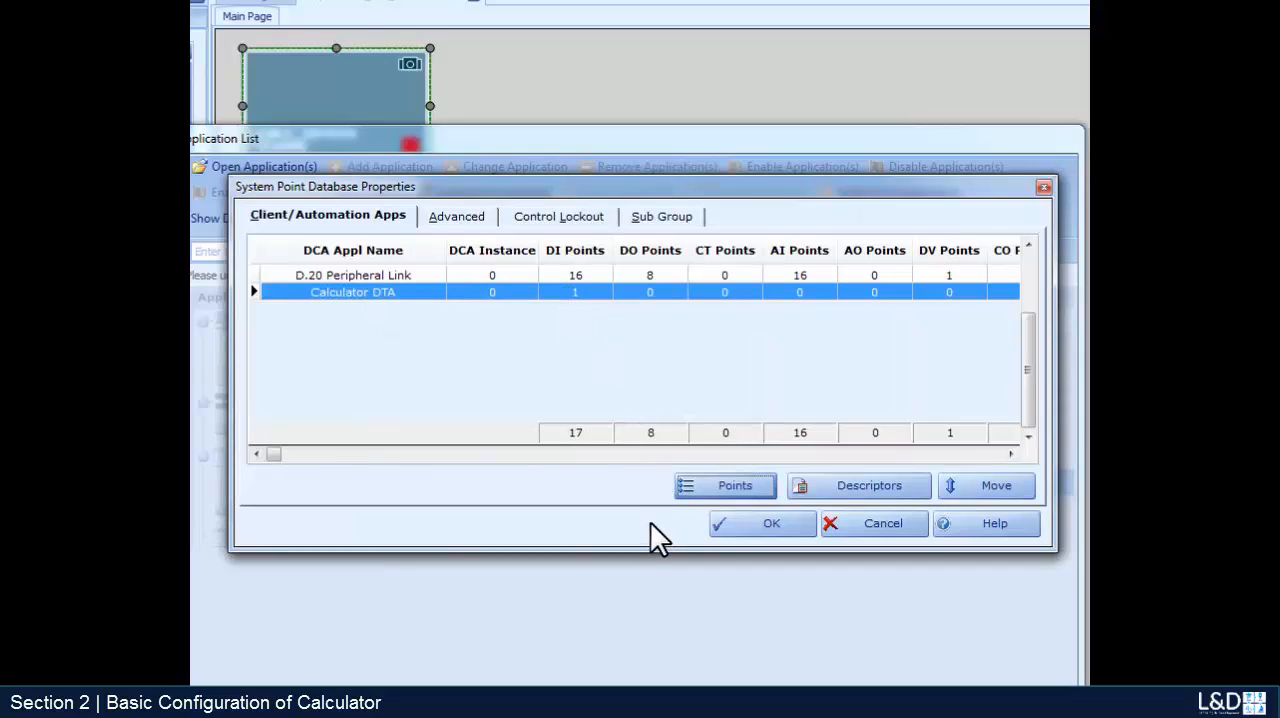
- Describe the Calculator DTA's digital input point 1 as "digital input 5 equal digital input 10" and accept the System Point Database properties
{"action": "left_click", "coordinate": [876, 484]}
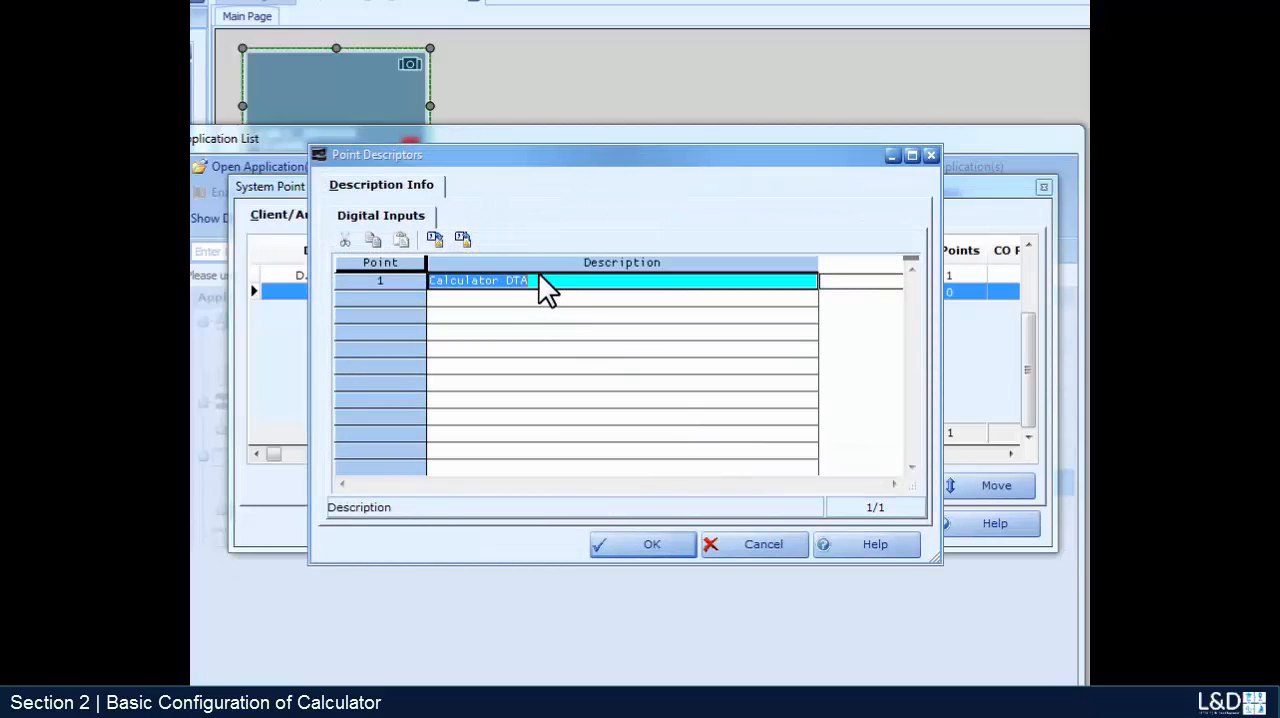
{"action": "type", "text": "digi"}
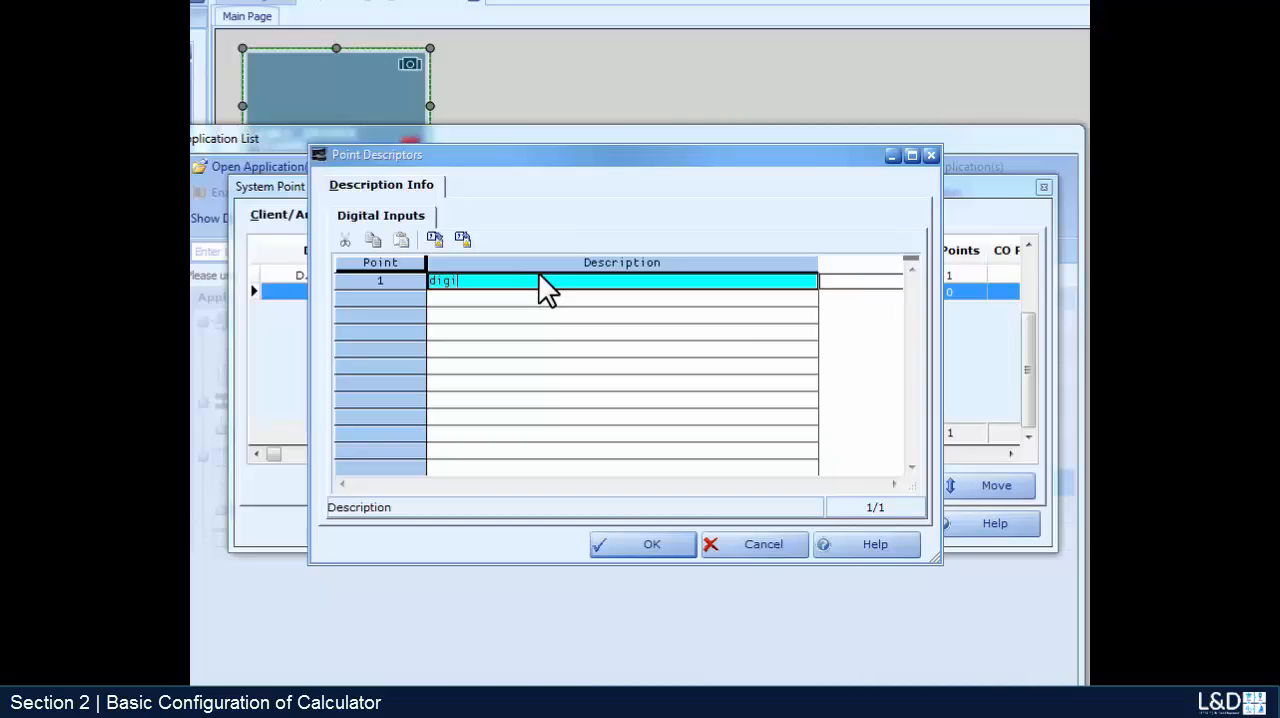
{"action": "type", "text": "tal input 5 equal digital input 10"}
{"action": "left_click", "coordinate": [634, 553]}
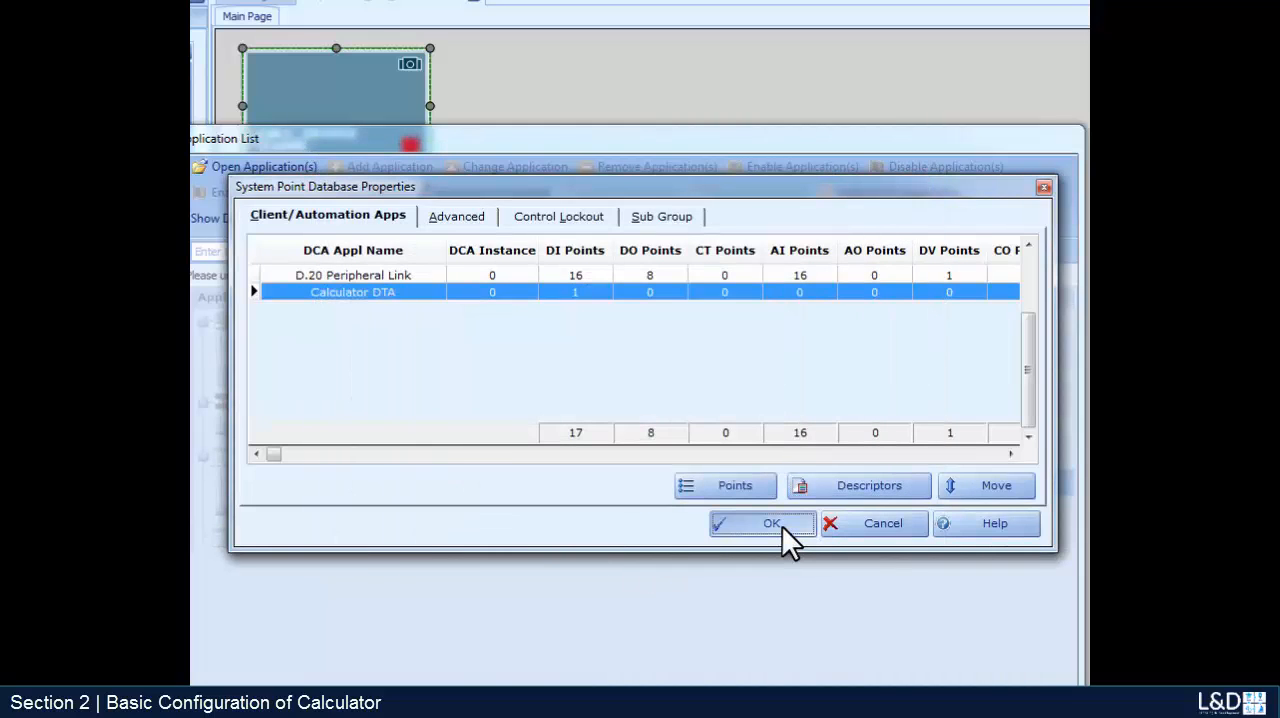
{"action": "left_click", "coordinate": [782, 527]}
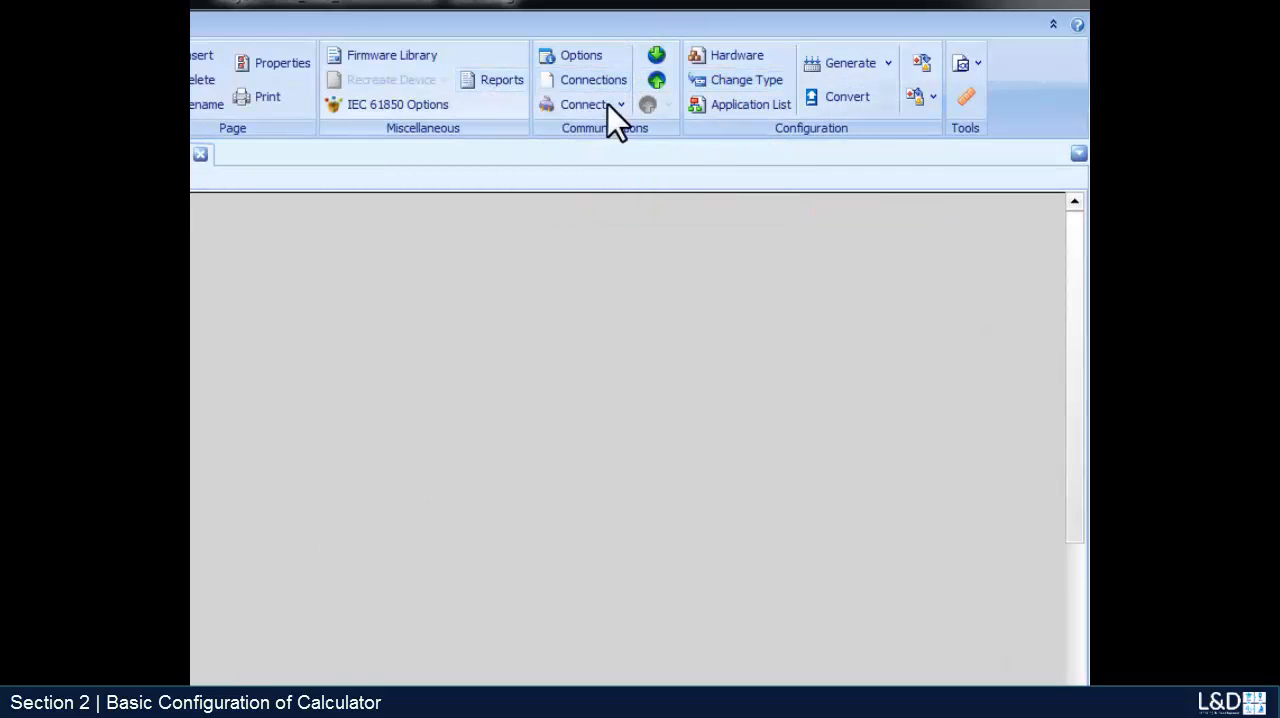
- Generate the downloadable configuration of CALC_DEVICE and set its direct serial communications port to COM6
{"action": "left_click", "coordinate": [850, 61]}
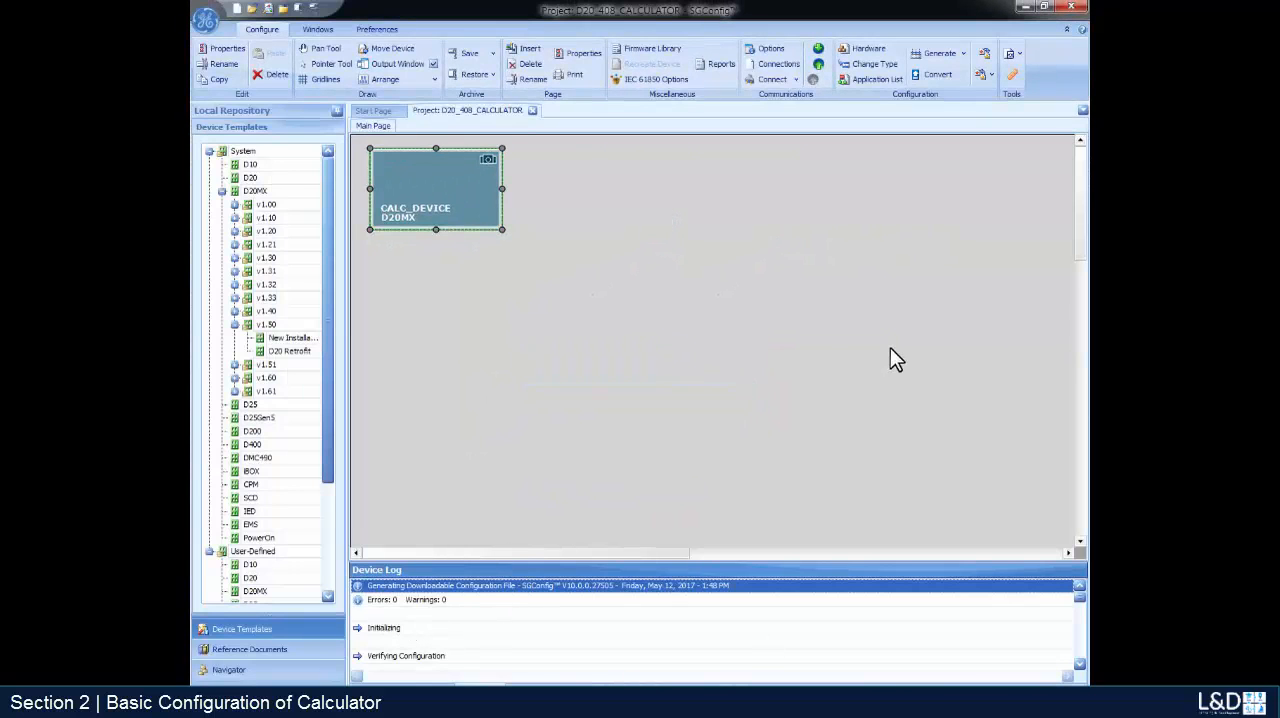
{"action": "left_click", "coordinate": [766, 56]}
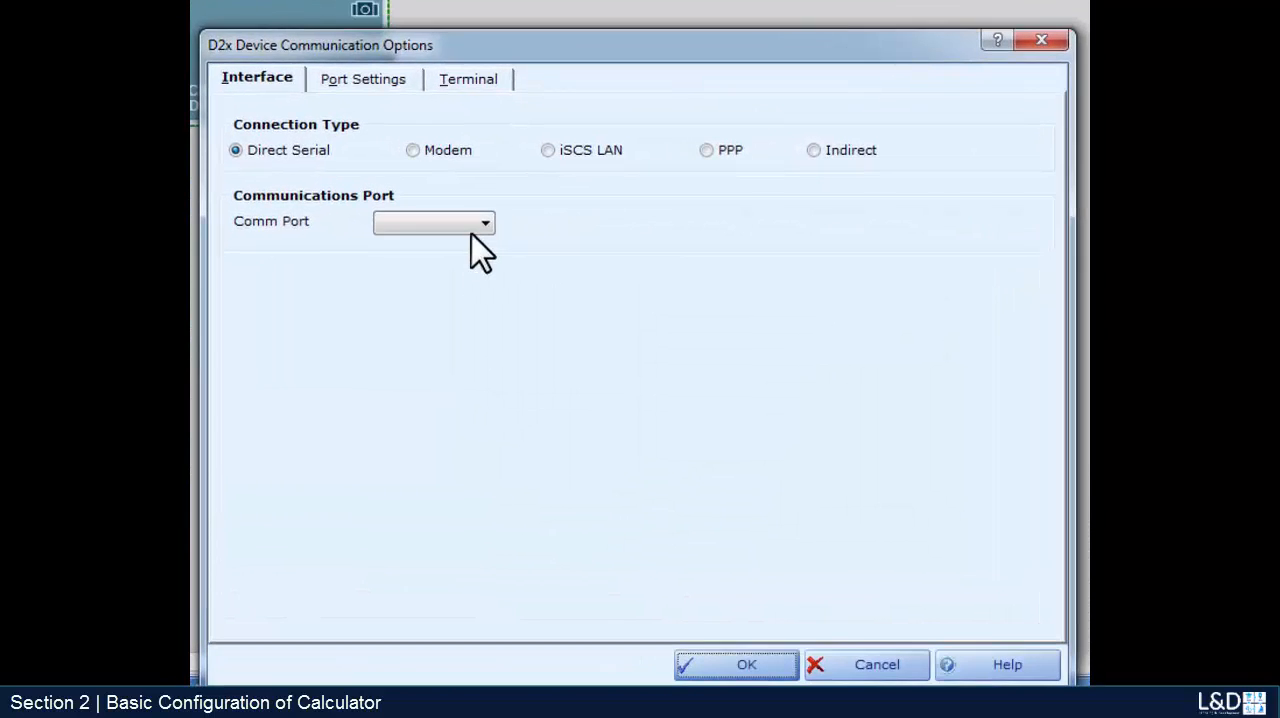
{"action": "left_click", "coordinate": [552, 293]}
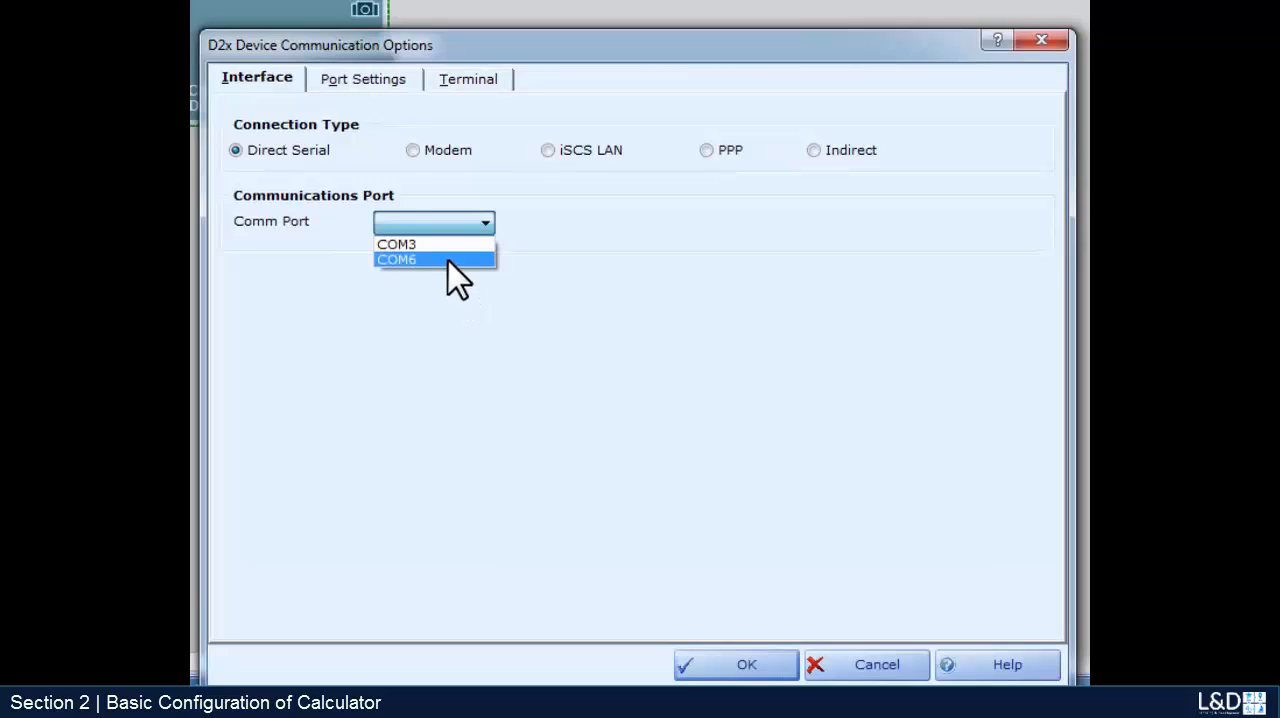
{"action": "left_click", "coordinate": [450, 260]}
- Set the baud rate for the terminal emulator to 9600 and accept the device communication options
{"action": "left_click", "coordinate": [398, 85]}
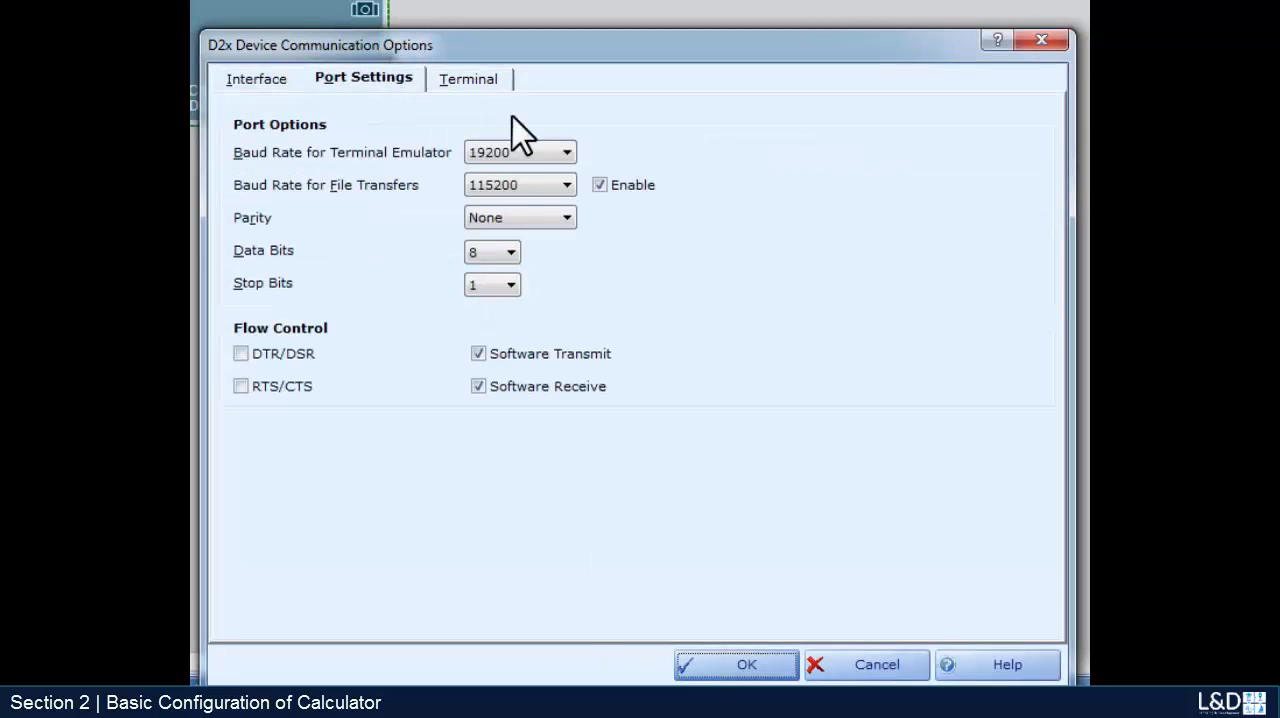
{"action": "left_click", "coordinate": [541, 158]}
{"action": "left_click", "coordinate": [501, 218]}
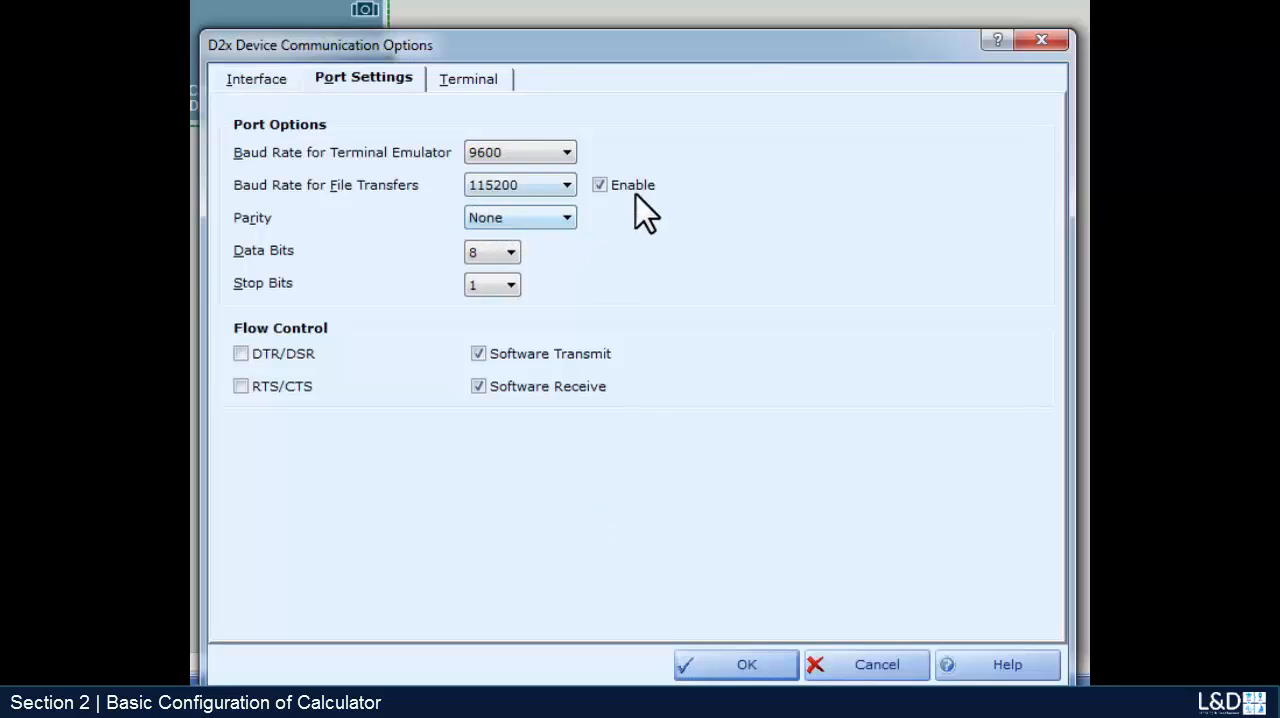
{"action": "left_click", "coordinate": [599, 185]}
{"action": "left_click", "coordinate": [599, 185]}
{"action": "left_click", "coordinate": [705, 668]}
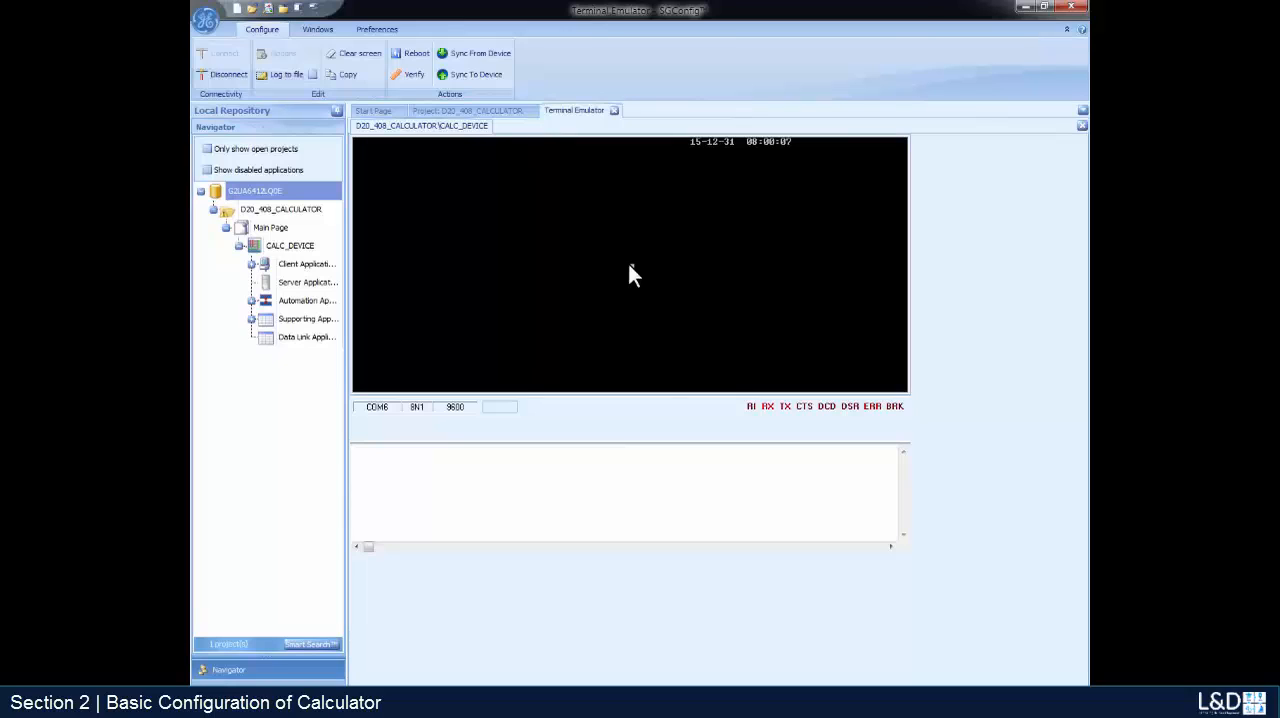
- Bring up the D20M shell in the terminal emulator and sync the configuration to the device
{"action": "key", "text": "Return"}
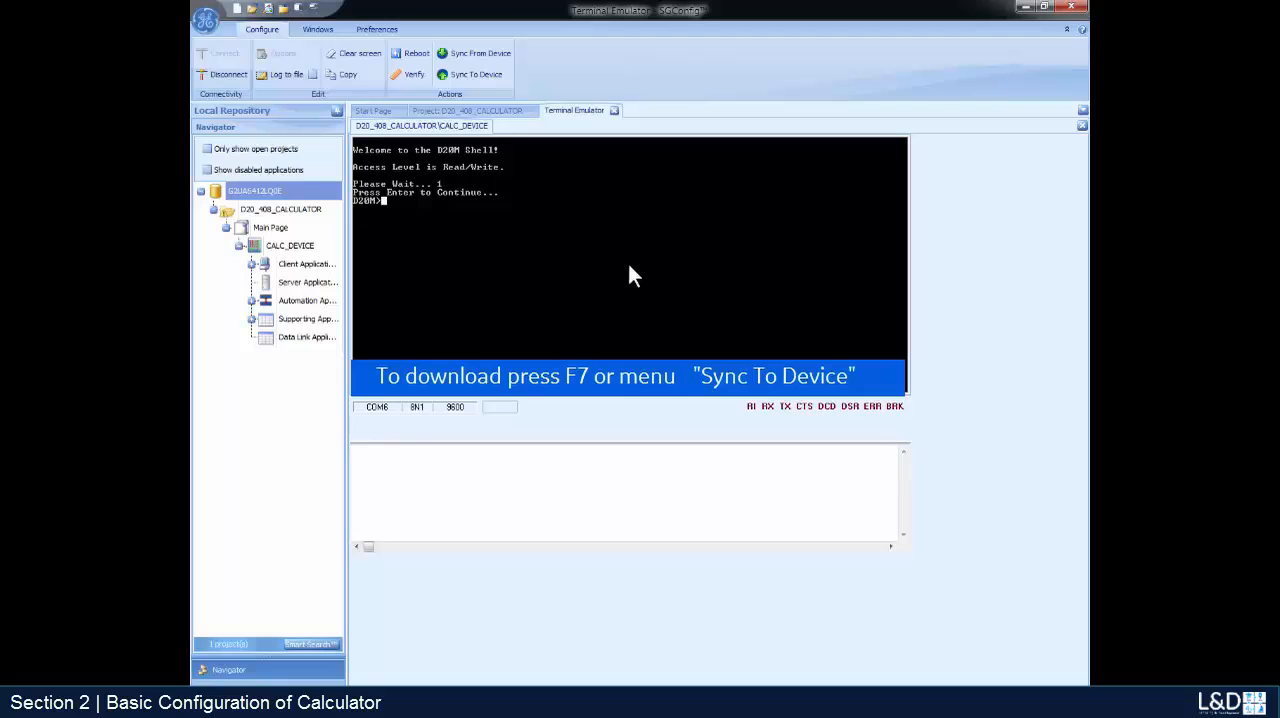
{"action": "key", "text": "F7"}
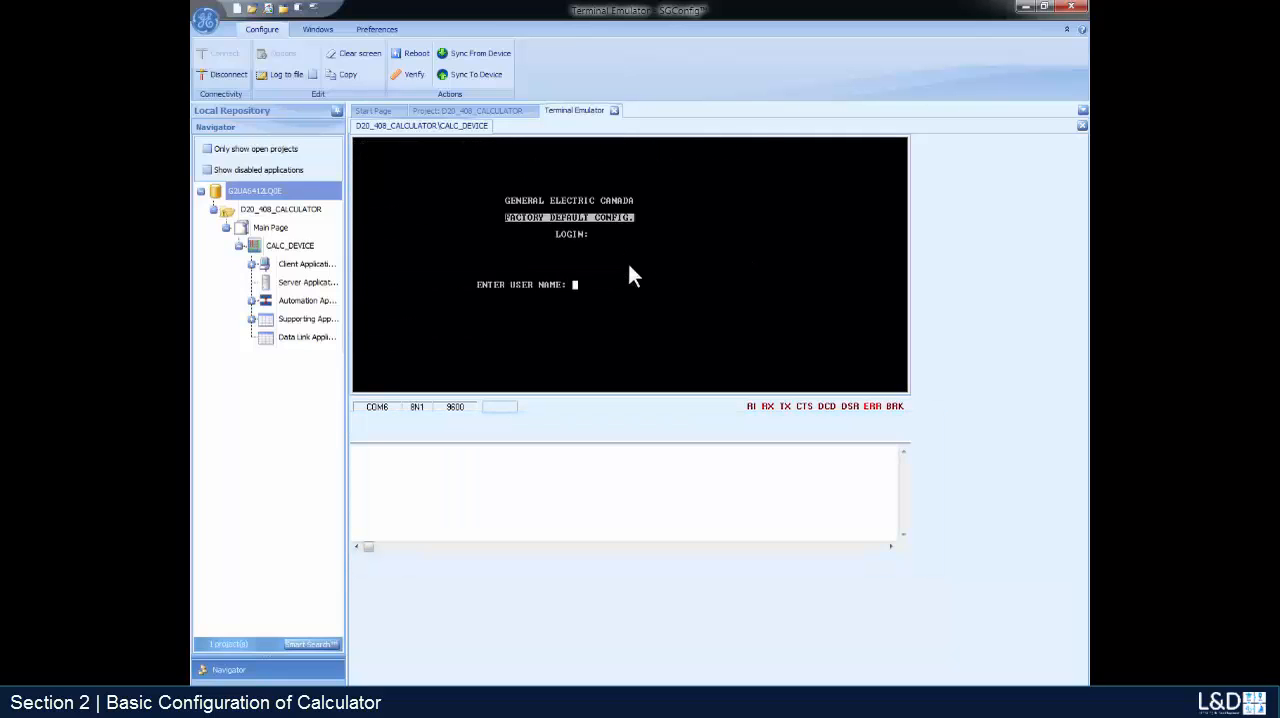
- Log in to the device in the terminal emulator with the user name and the account password
{"action": "type", "text": "admin"}
{"action": "key", "text": "Return"}
{"action": "type", "text": "****"}
{"action": "key", "text": "Return"}
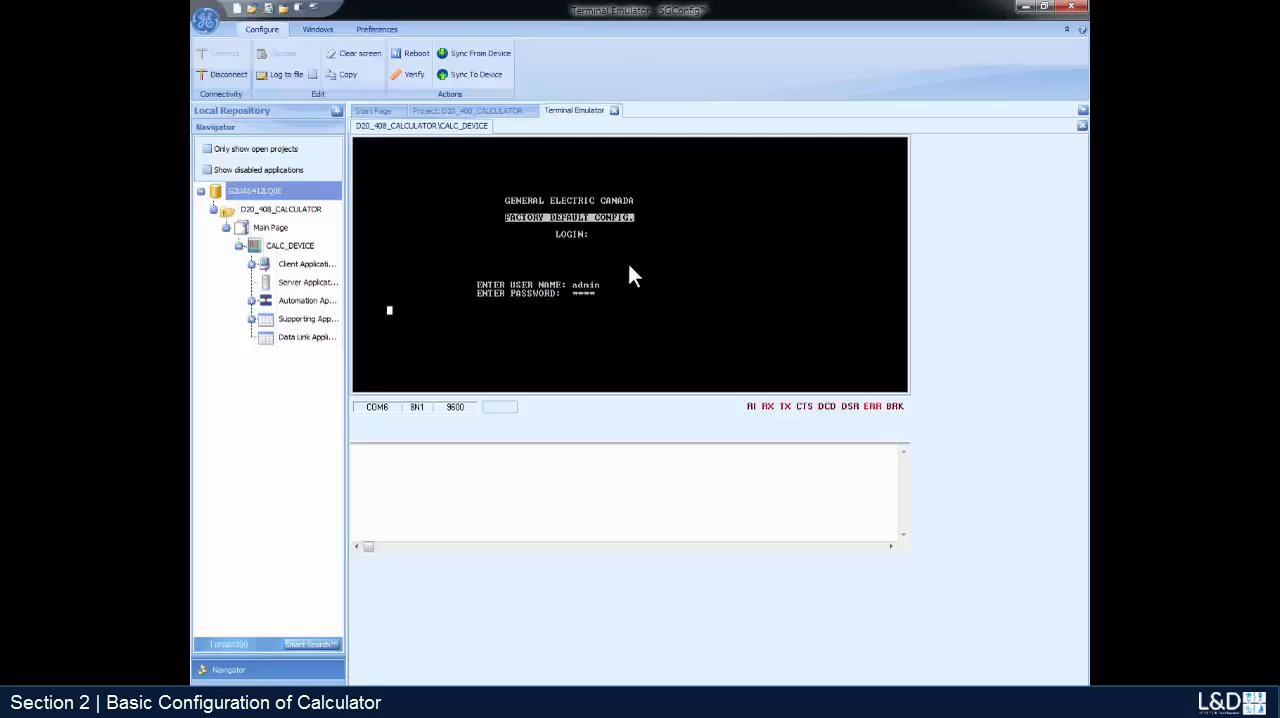
{"action": "type", "text": "****"}
{"action": "key", "text": "Return"}
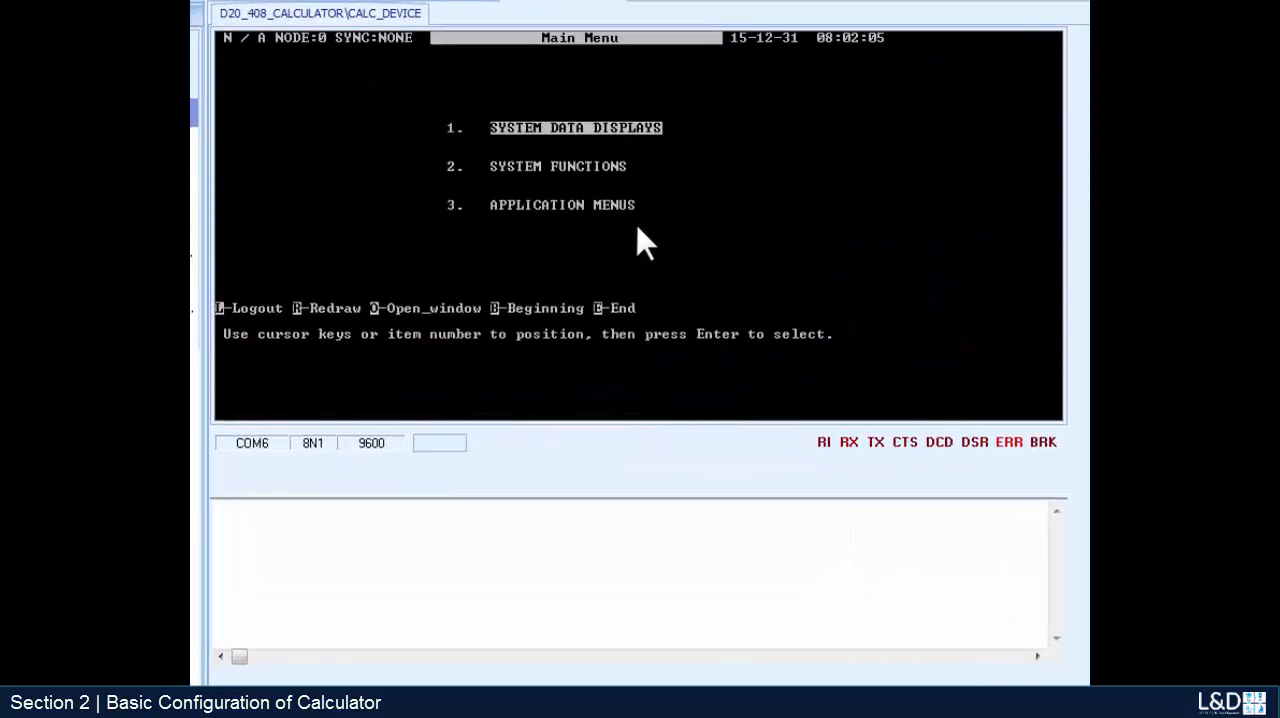
- Open the Digital Input Display from the system data displays and show it again in a second terminal window
{"action": "key", "text": "Return"}
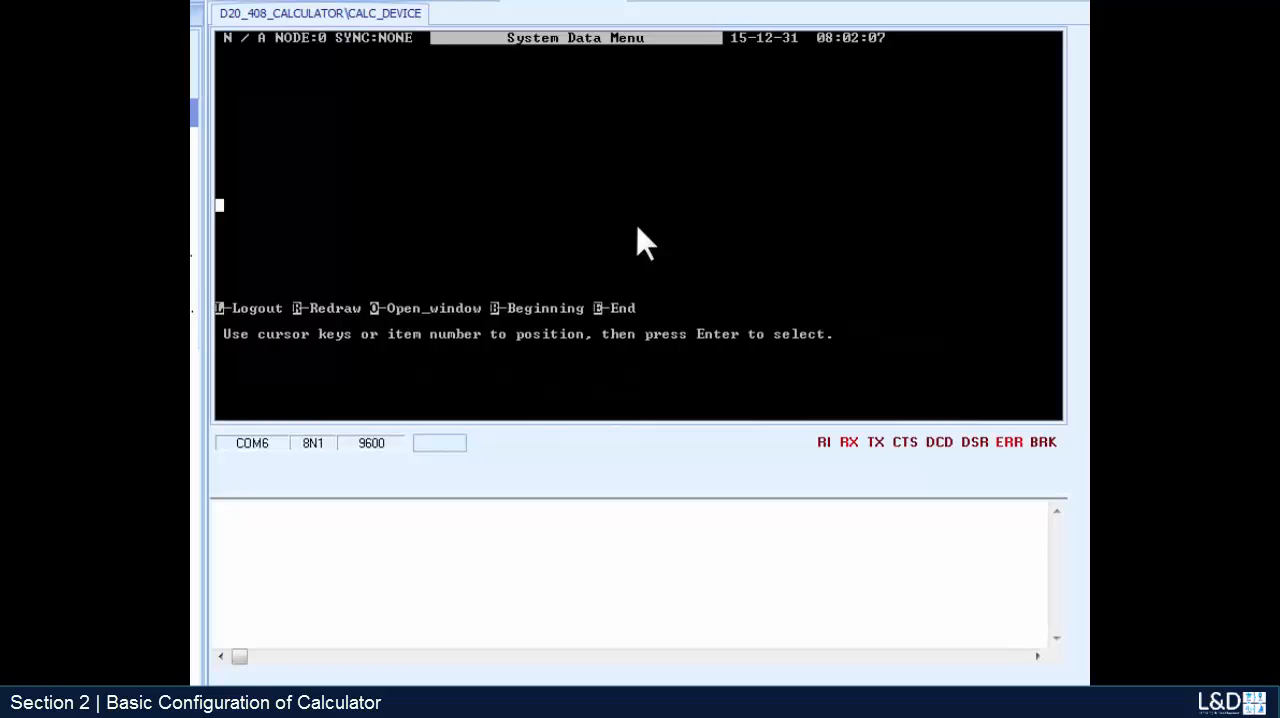
{"action": "key", "text": "Return"}
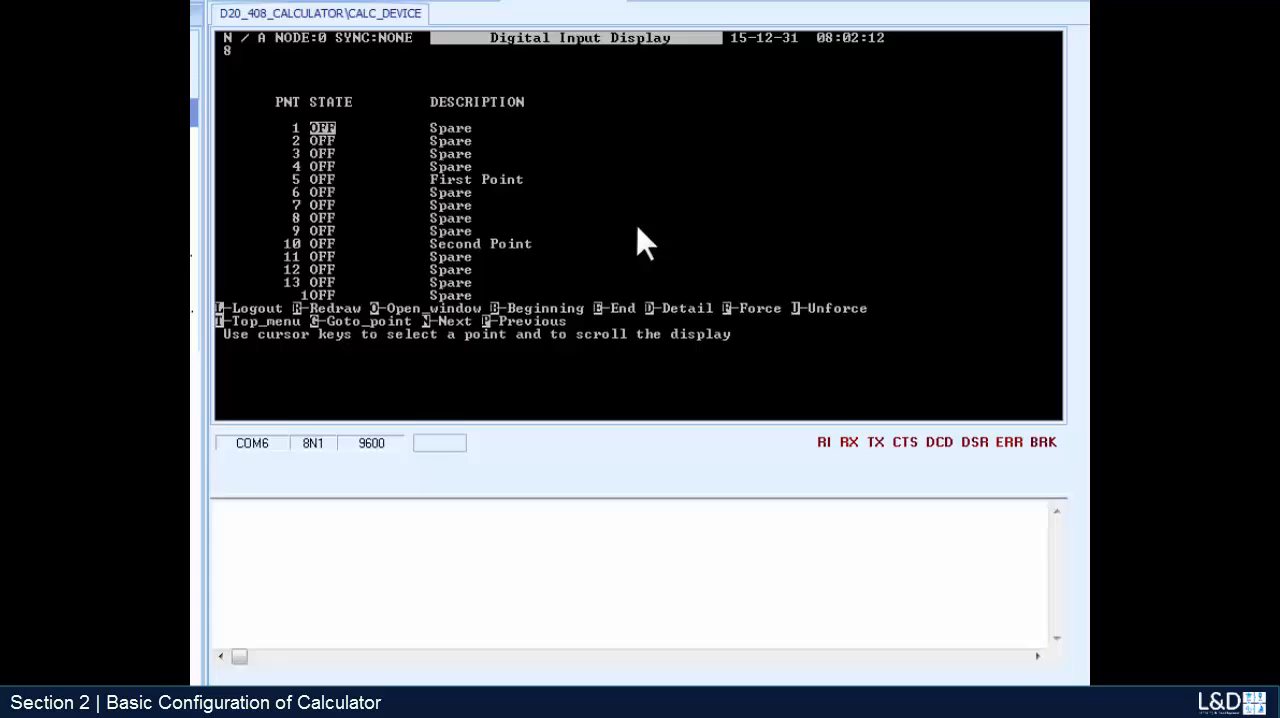
{"action": "key", "text": "o"}
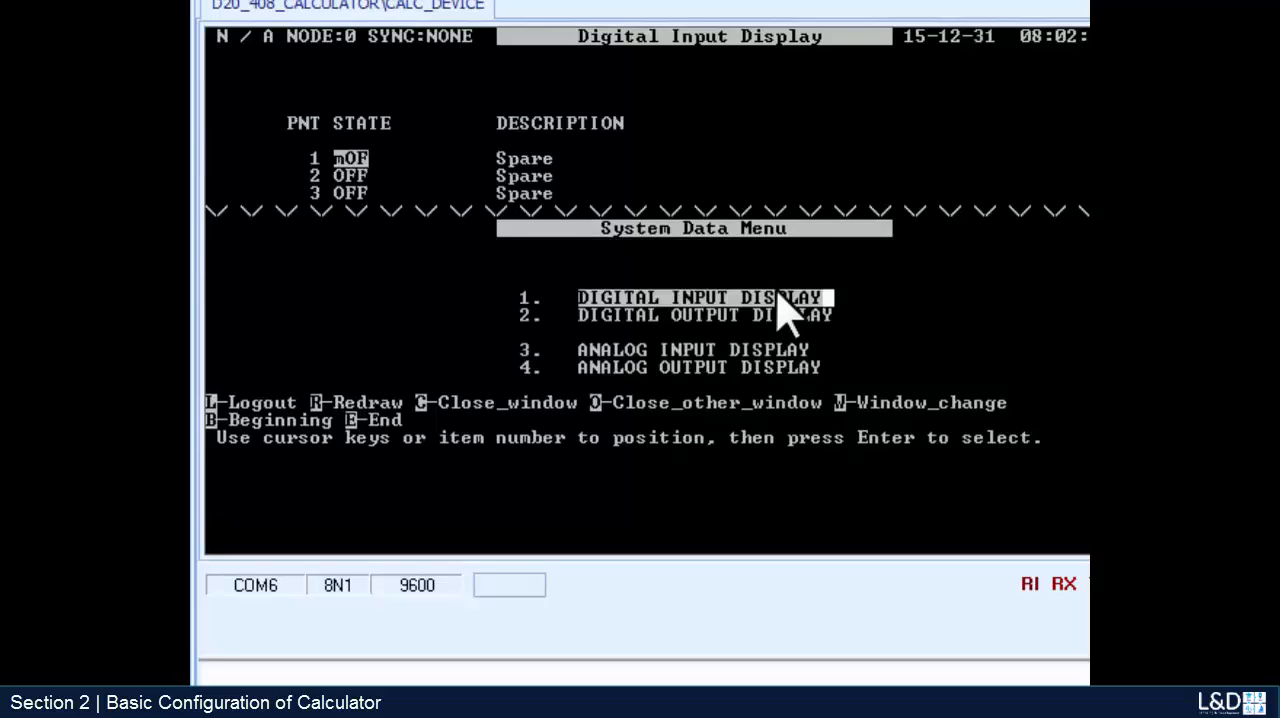
{"action": "key", "text": "Return"}
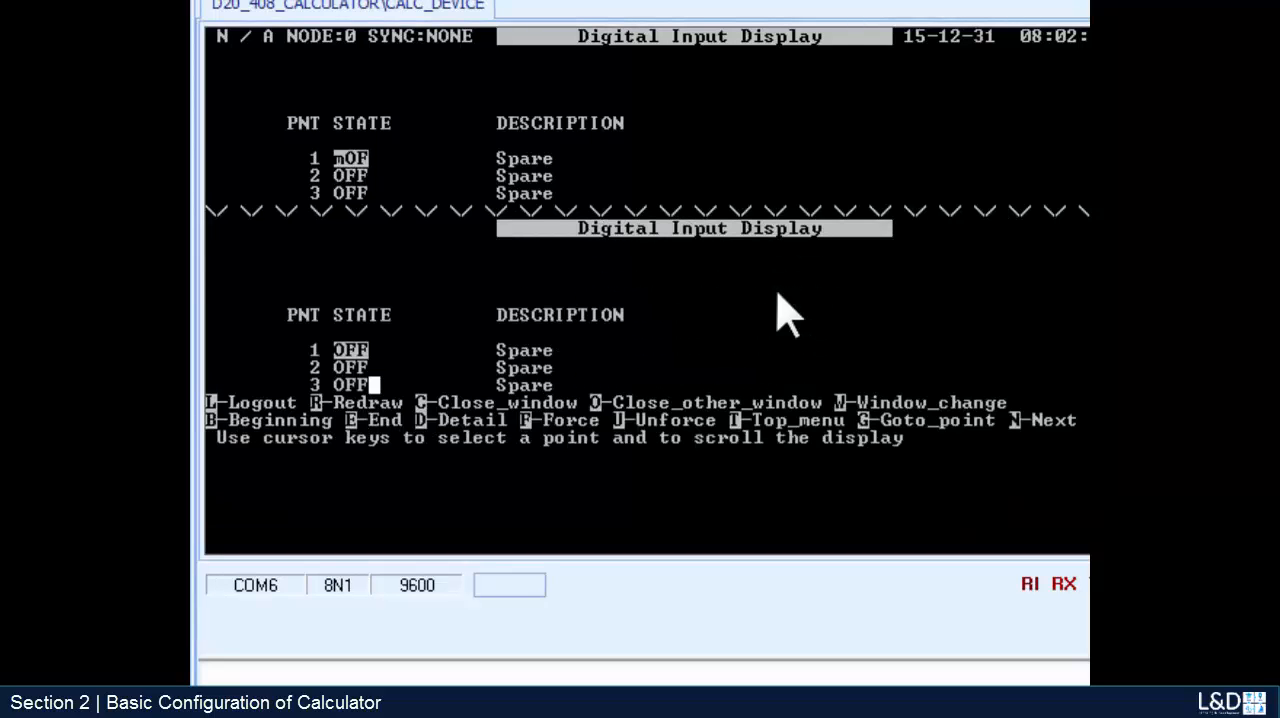
- Go to point 17 in the second Digital Input Display to check the calculated point's state
{"action": "key", "text": "Down"}
{"action": "key", "text": "Down"}
{"action": "type", "text": "g"}
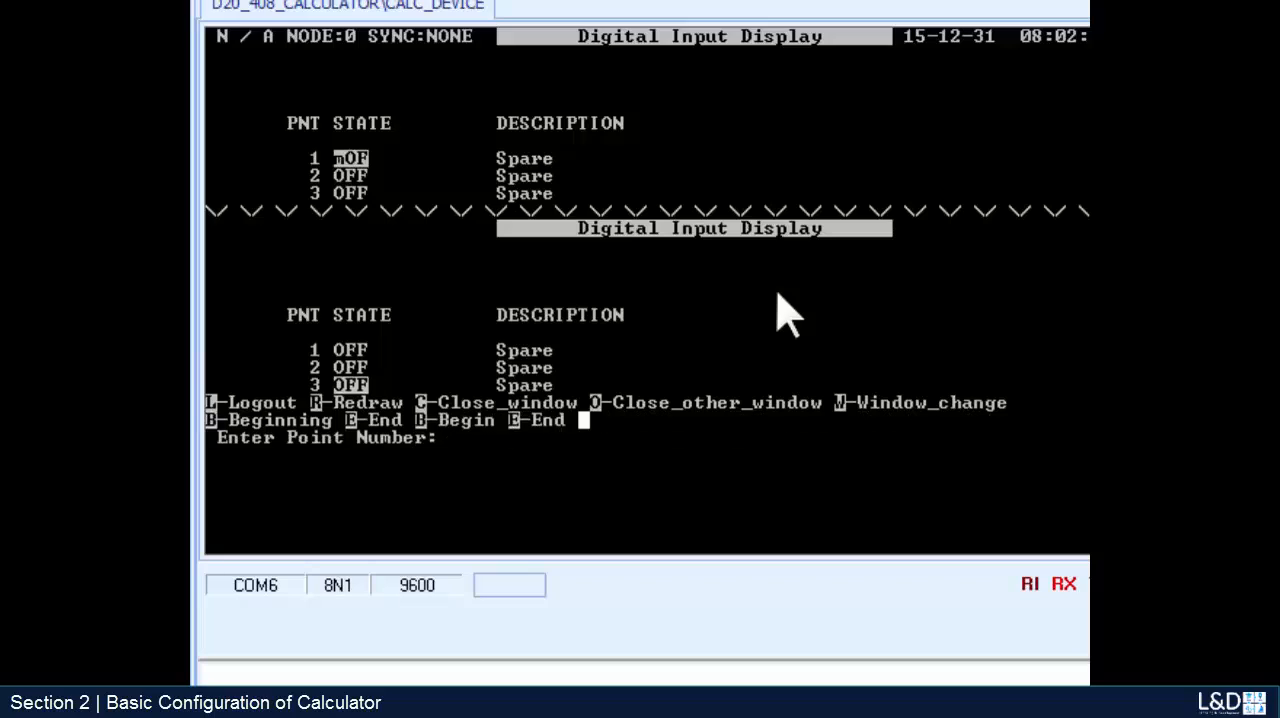
{"action": "type", "text": "17"}
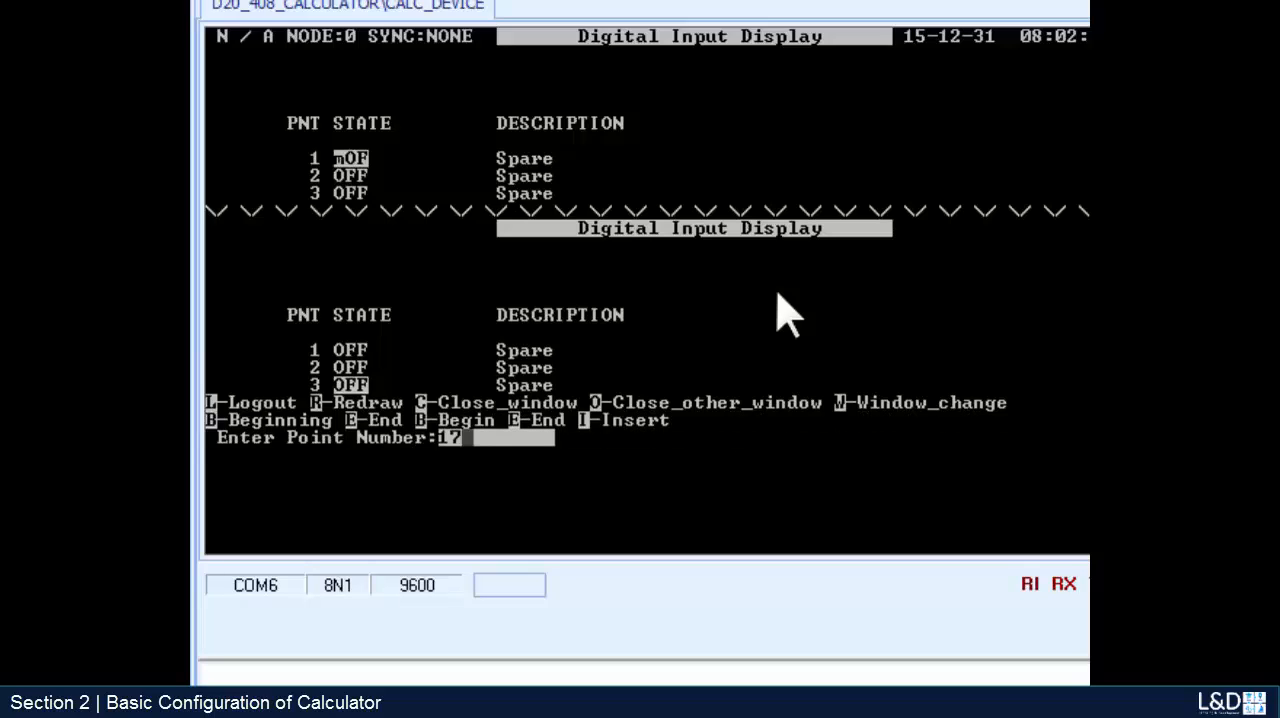
{"action": "key", "text": "Return"}
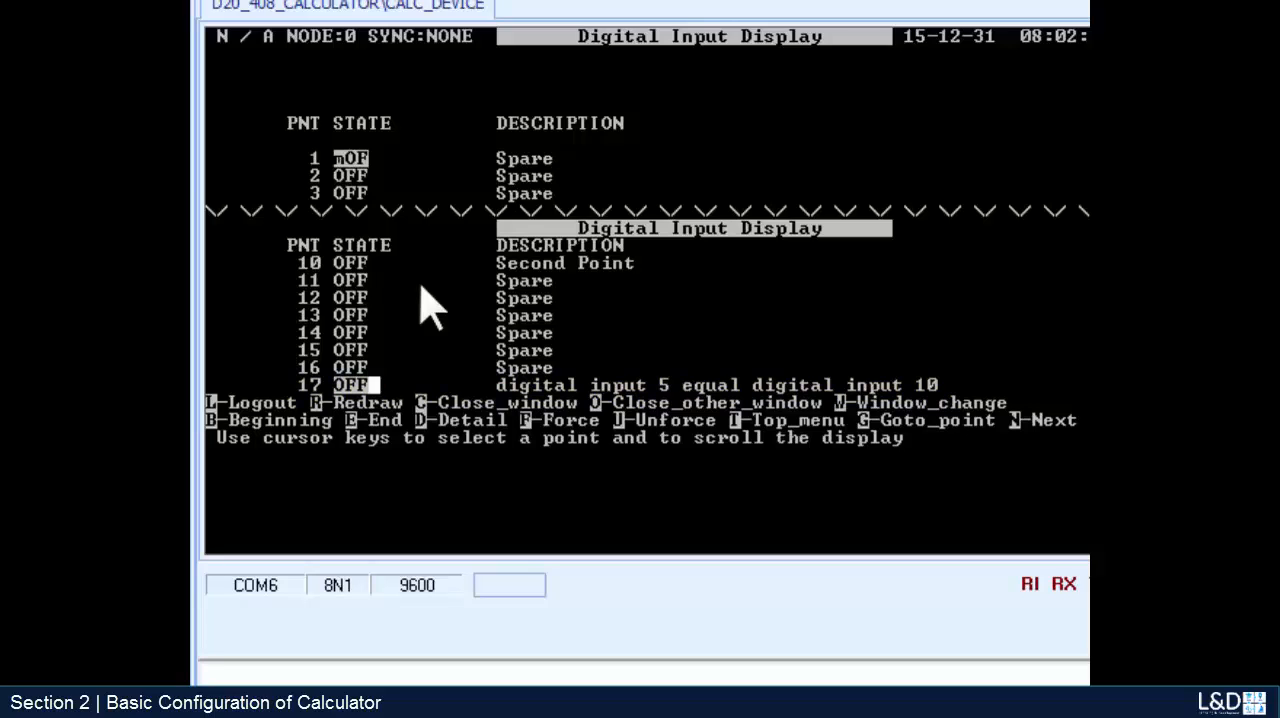
- Force digital input point 10, Second Point, to ON in the second Digital Input Display
{"action": "key", "text": "Up"}
{"action": "key", "text": "Up"}
{"action": "key", "text": "Up"}
{"action": "key", "text": "Up"}
{"action": "key", "text": "Up"}
{"action": "key", "text": "Up"}
{"action": "key", "text": "Up"}
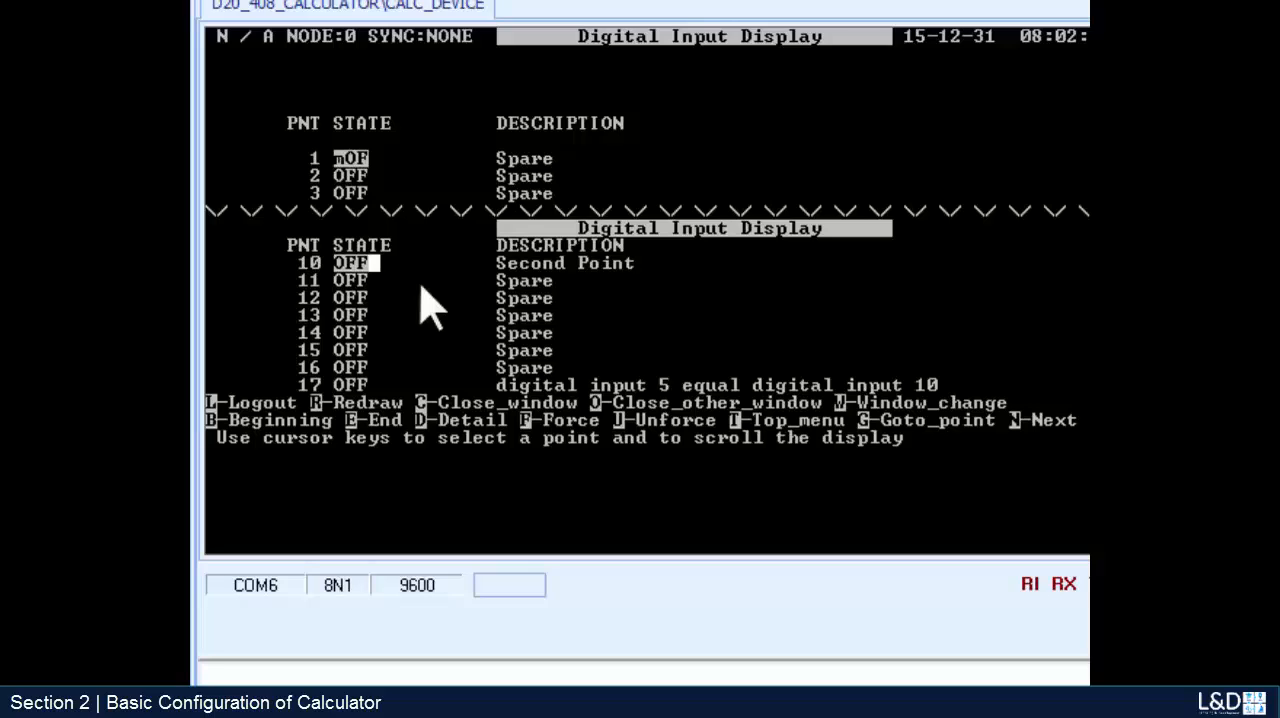
{"action": "key", "text": "Down"}
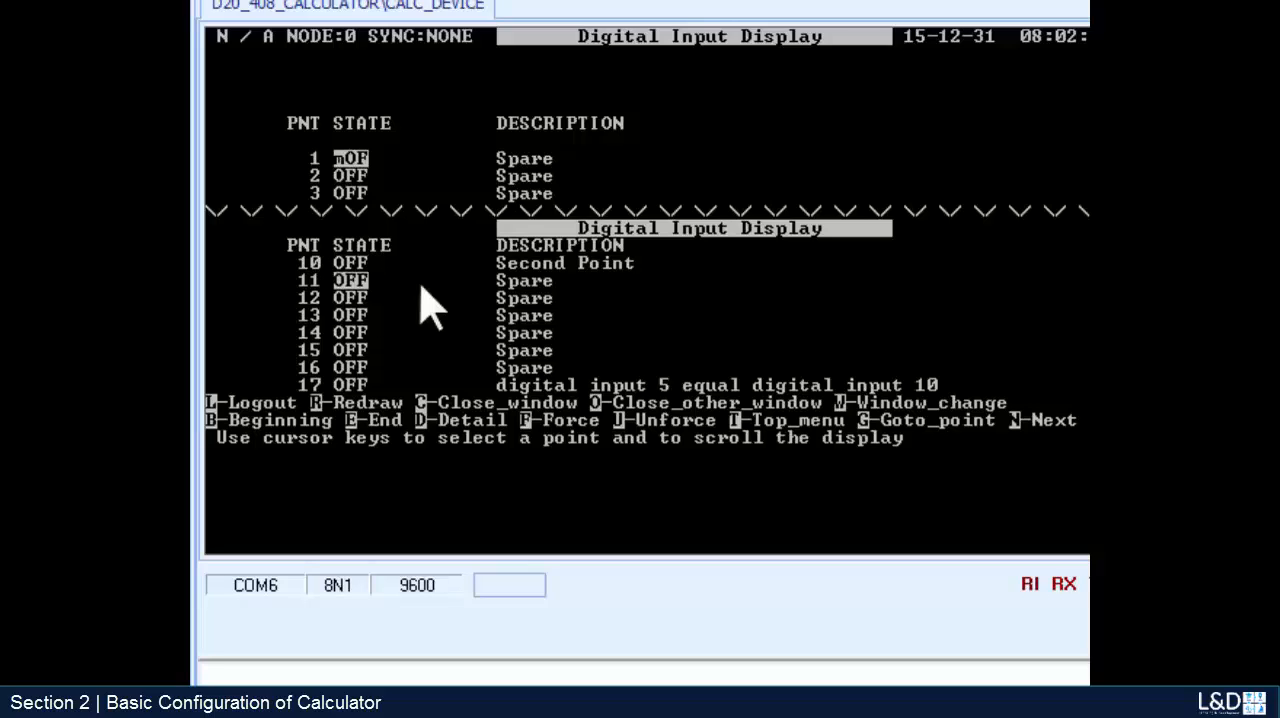
{"action": "key", "text": "Up"}
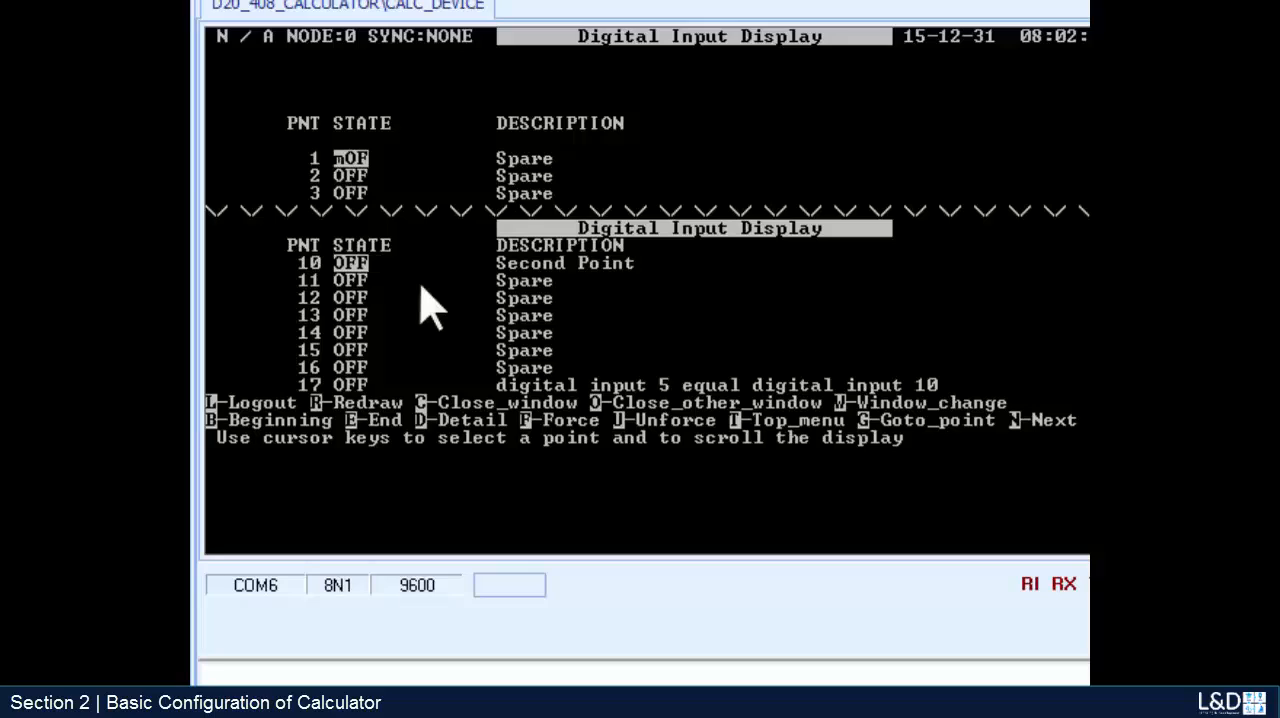
{"action": "key", "text": "Down"}
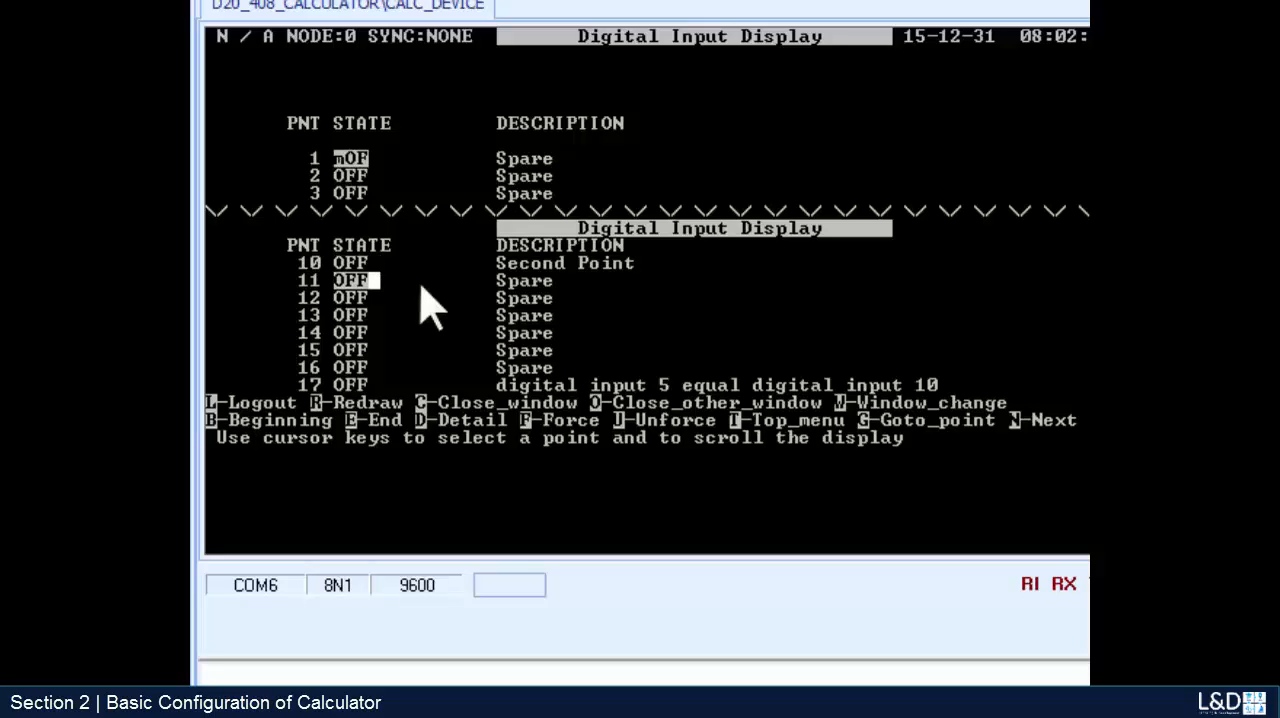
{"action": "key", "text": "Up"}
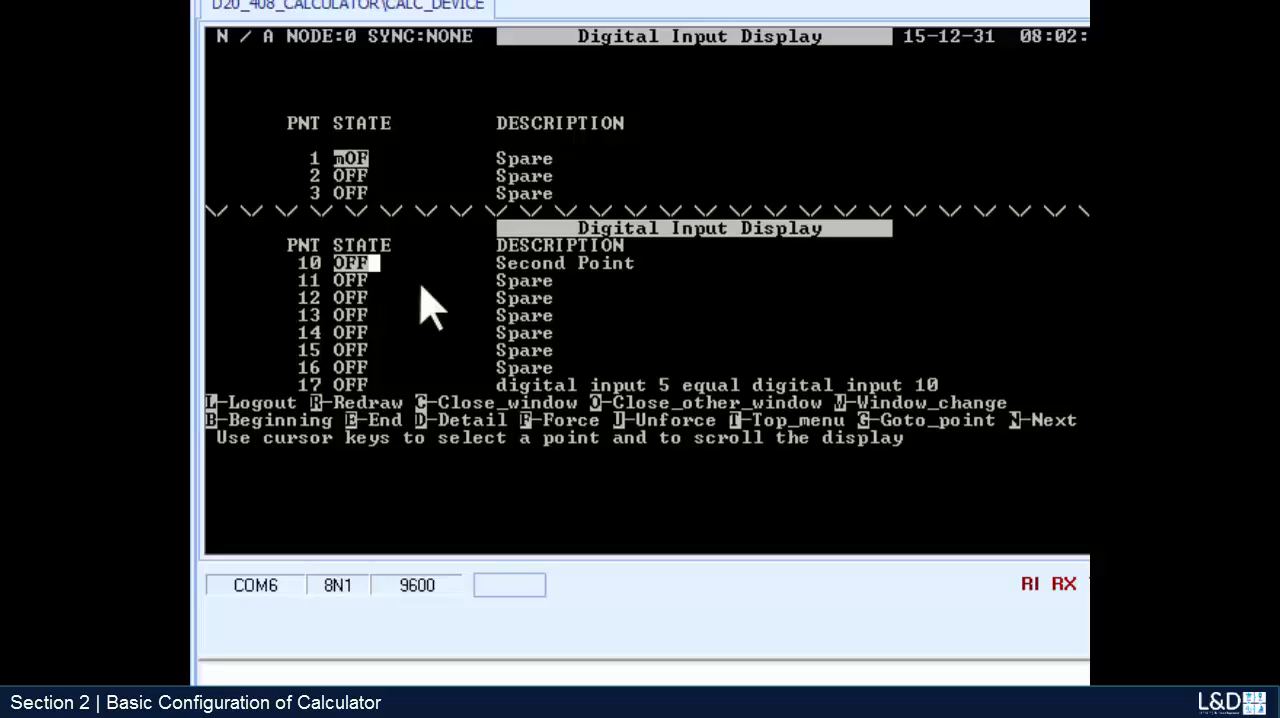
{"action": "key", "text": "f"}
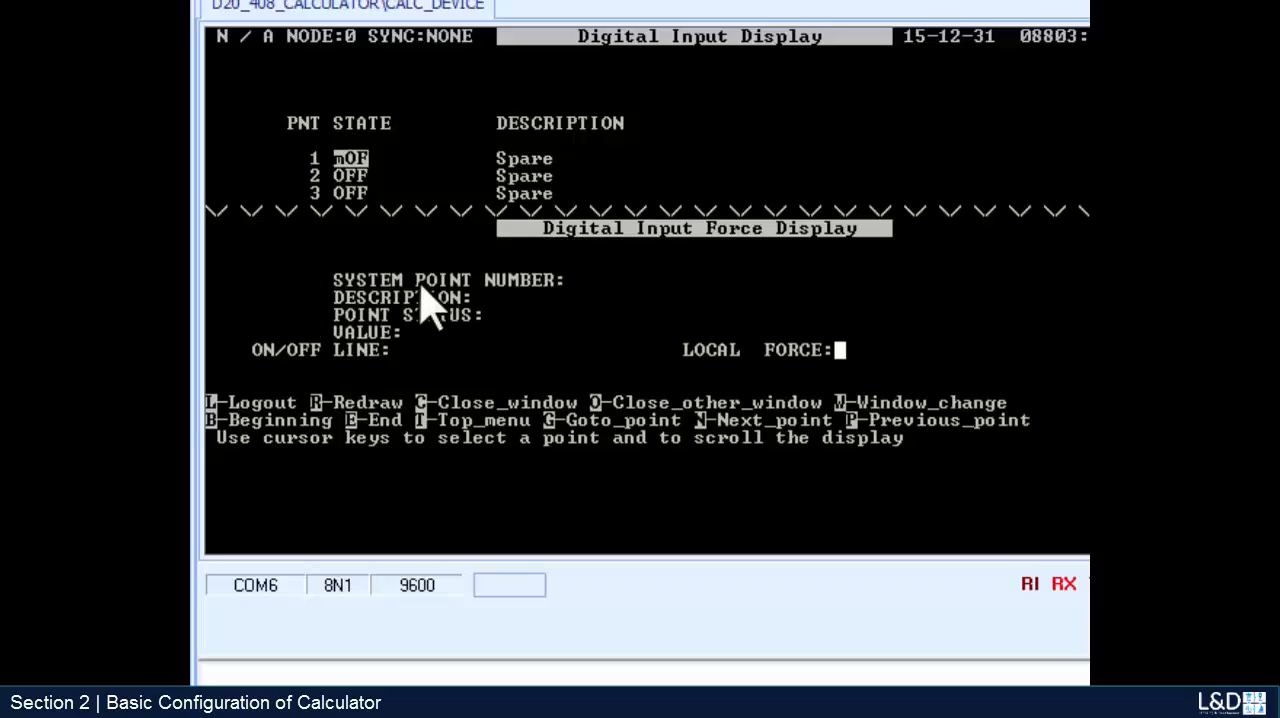
{"action": "key", "text": "Return"}
{"action": "key", "text": "space"}
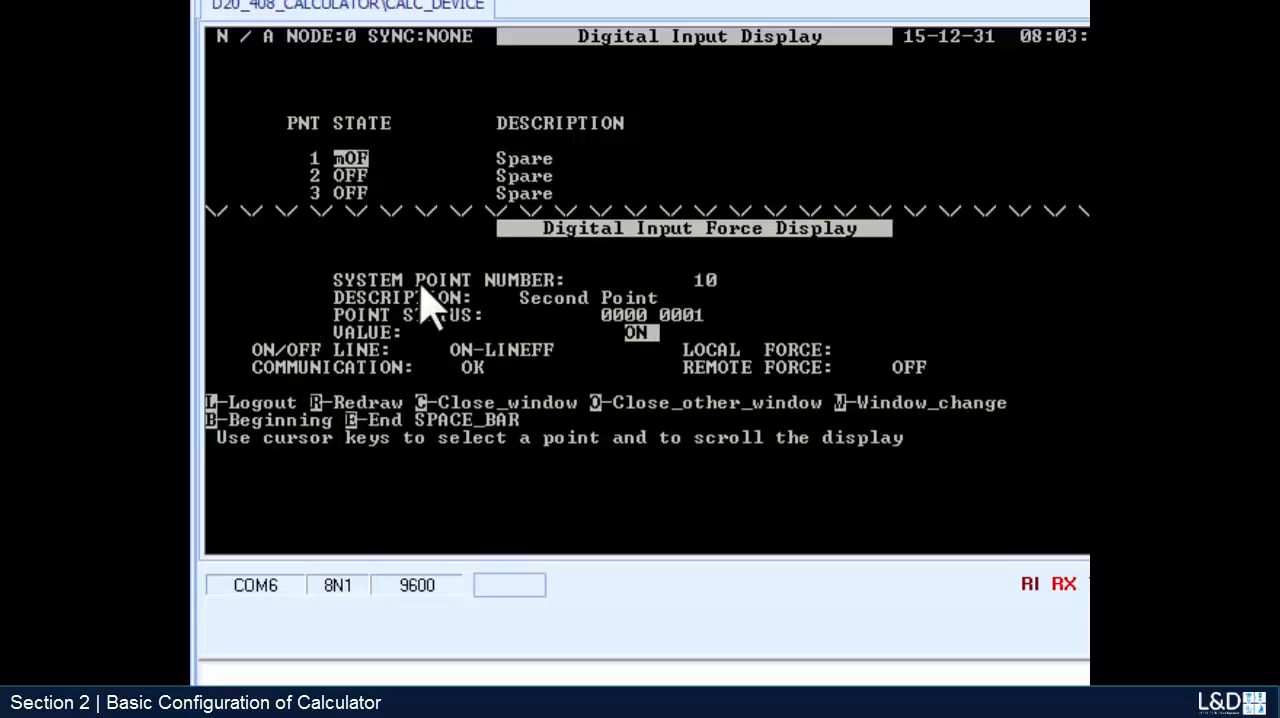
{"action": "key", "text": "Return"}
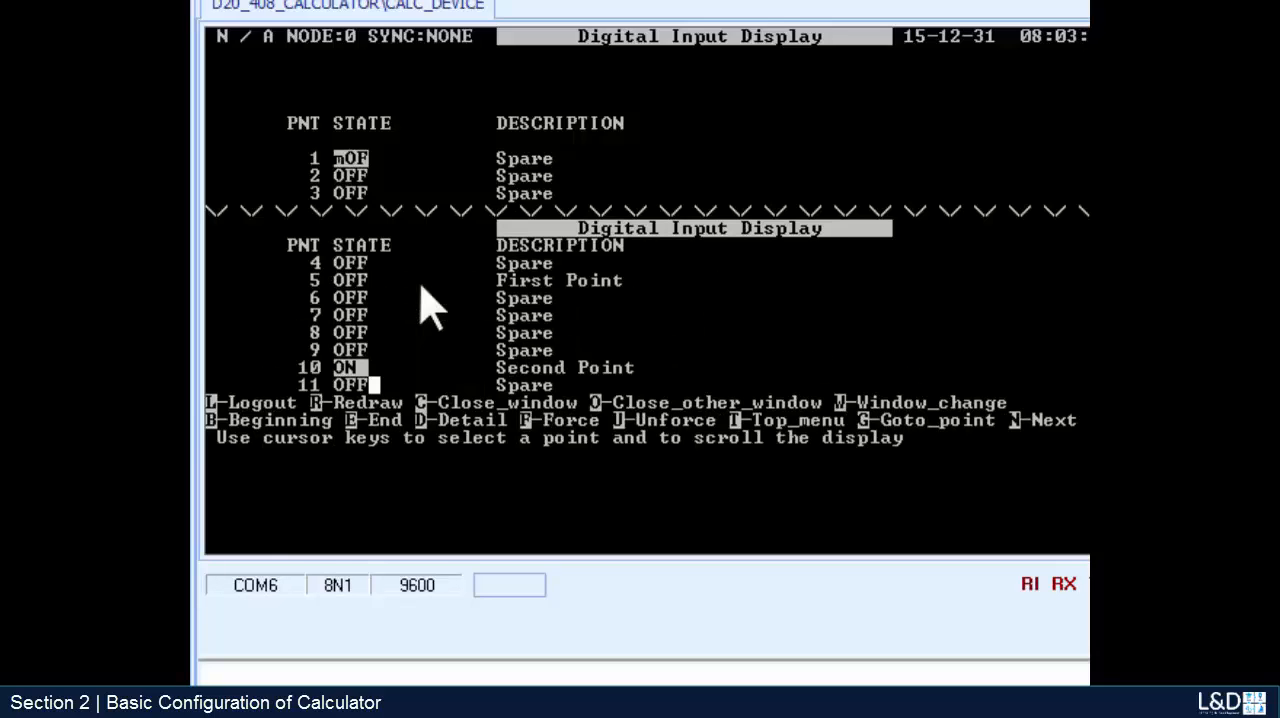
- Go to point 17 in the second Digital Input Display to recheck the calculated point after forcing Second Point
{"action": "type", "text": "g"}
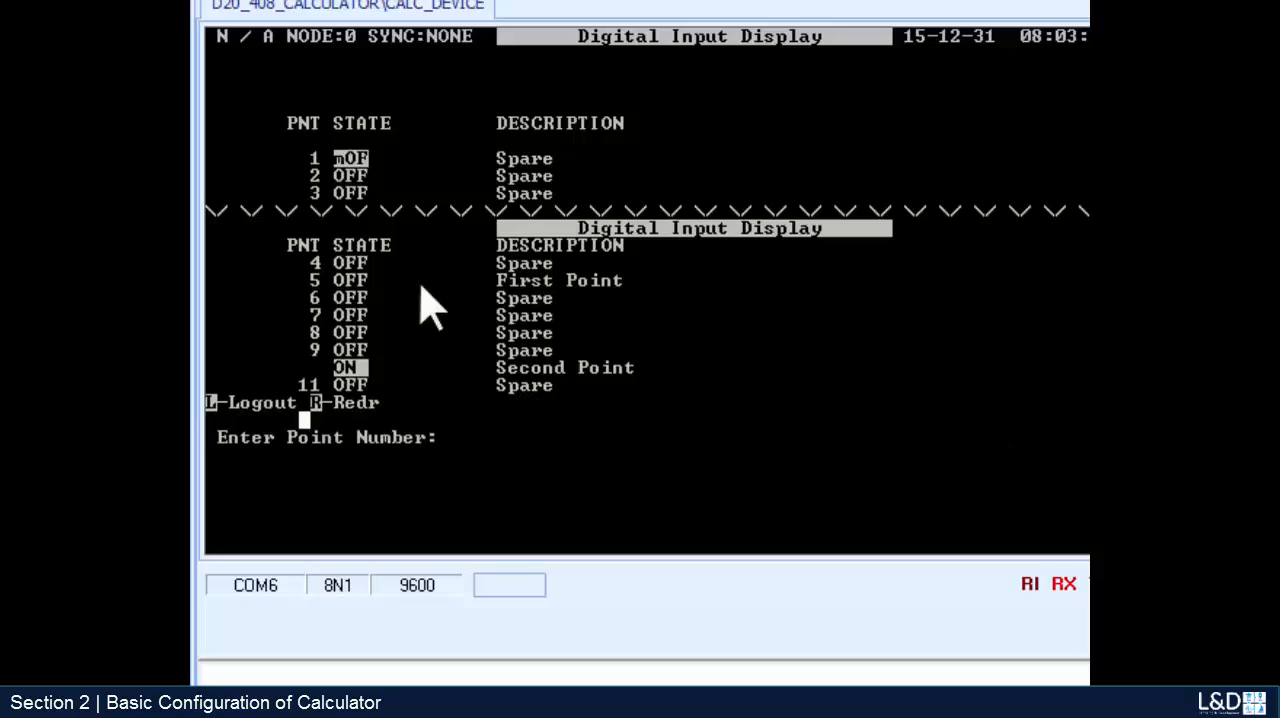
{"action": "type", "text": "17"}
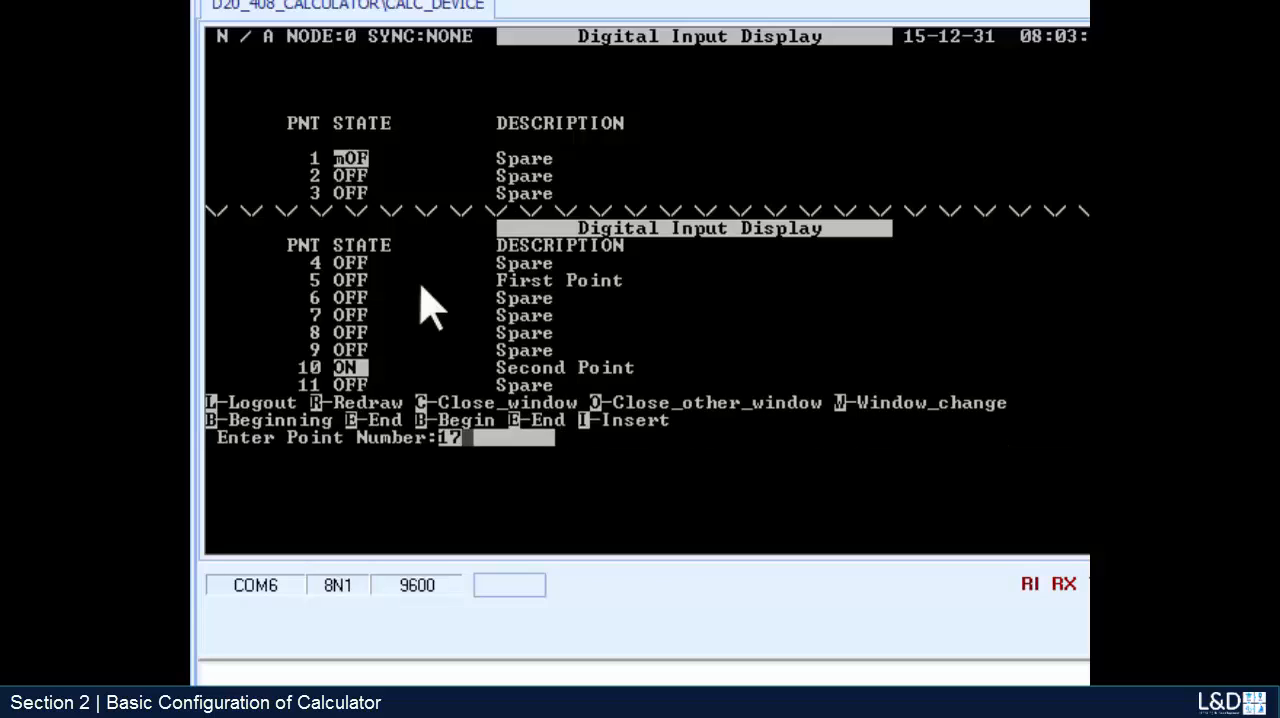
{"action": "key", "text": "Return"}
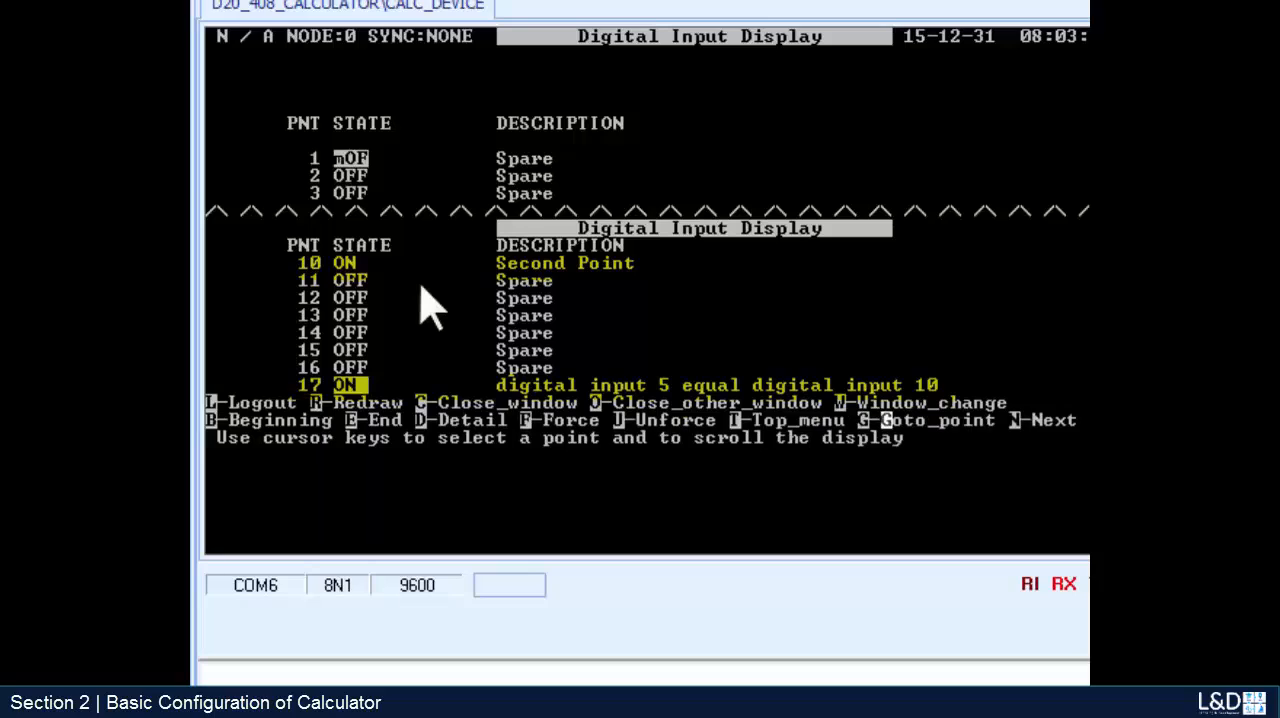
- Force digital input point 5, First Point, to ON in the first Digital Input Display
{"action": "key", "text": "Down"}
{"action": "key", "text": "Down"}
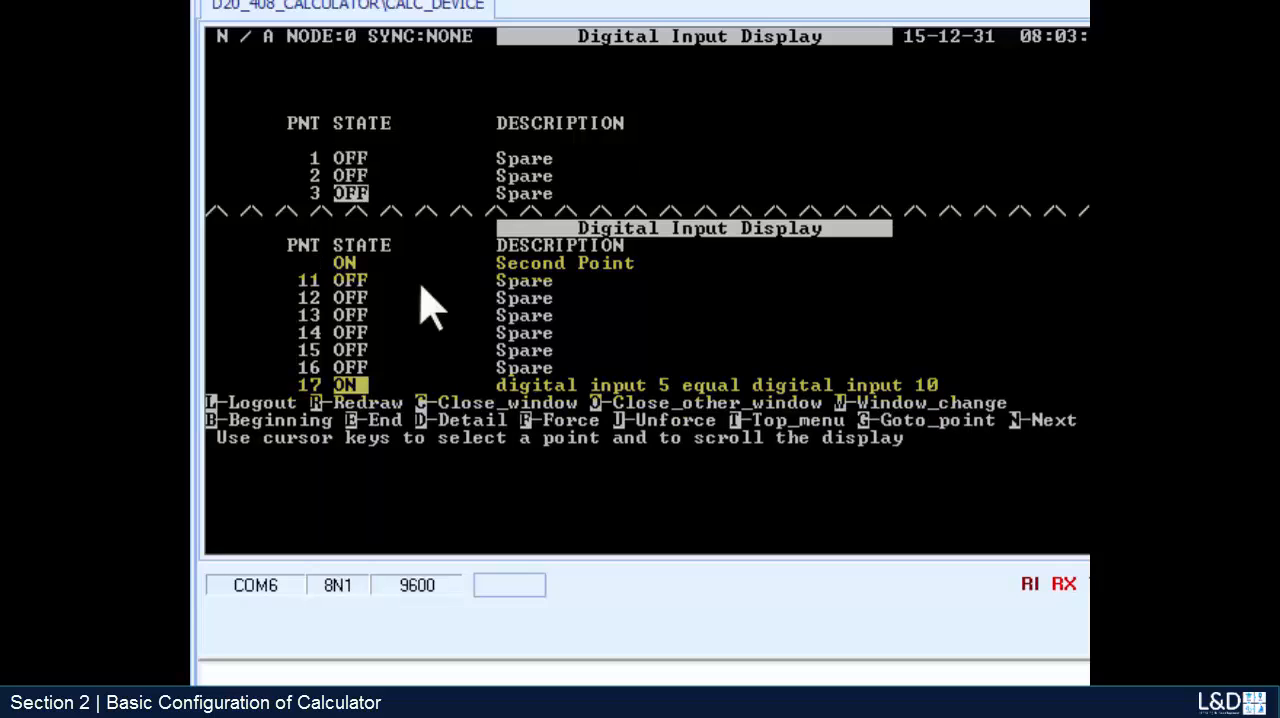
{"action": "key", "text": "Down"}
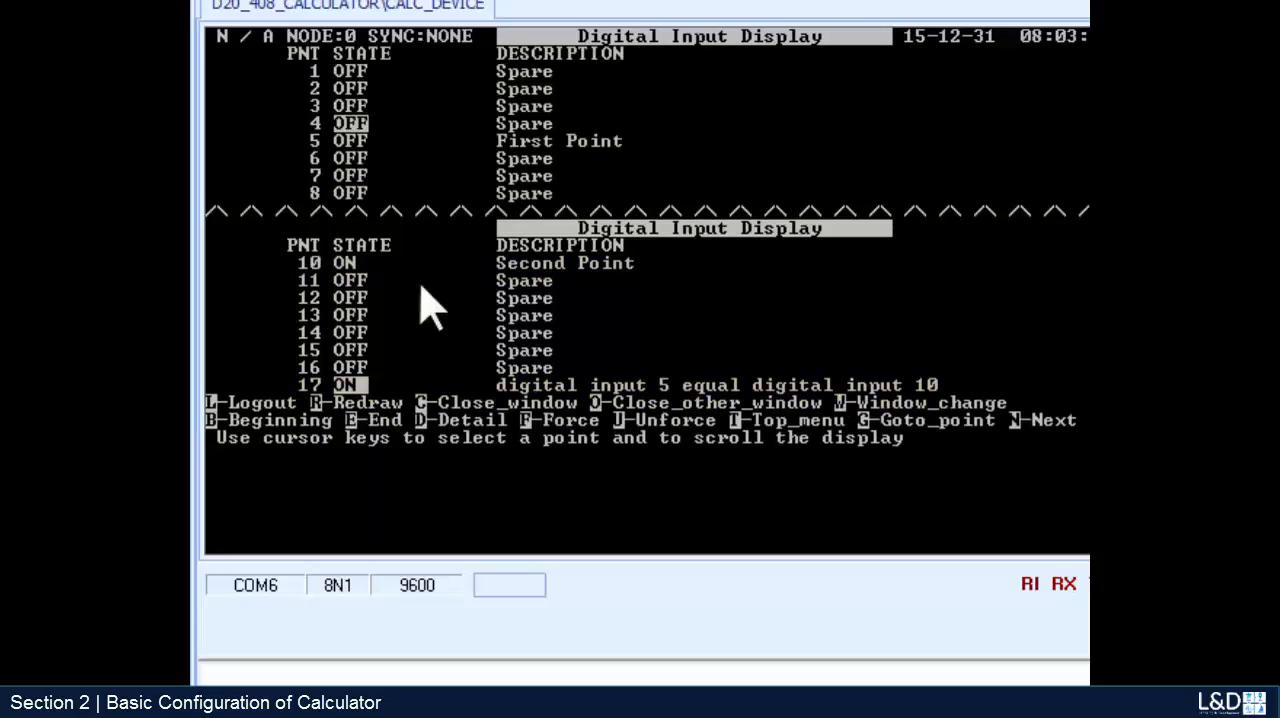
{"action": "key", "text": "Down"}
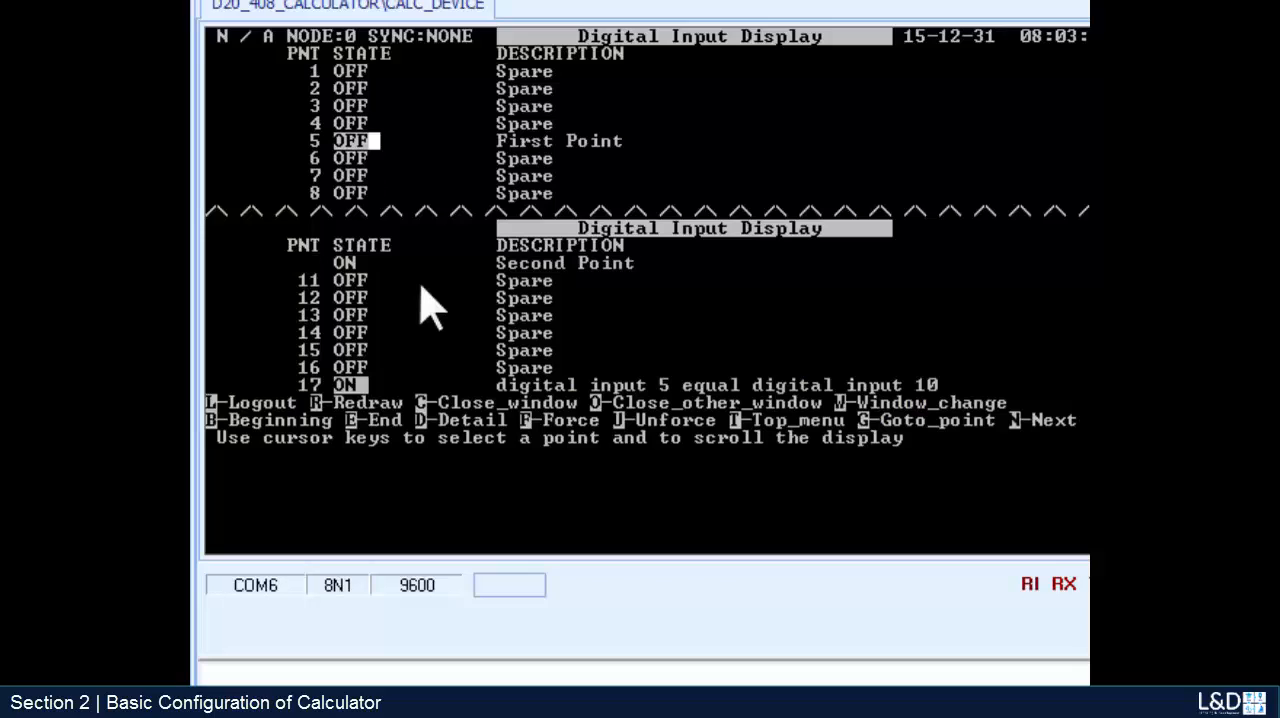
{"action": "key", "text": "f"}
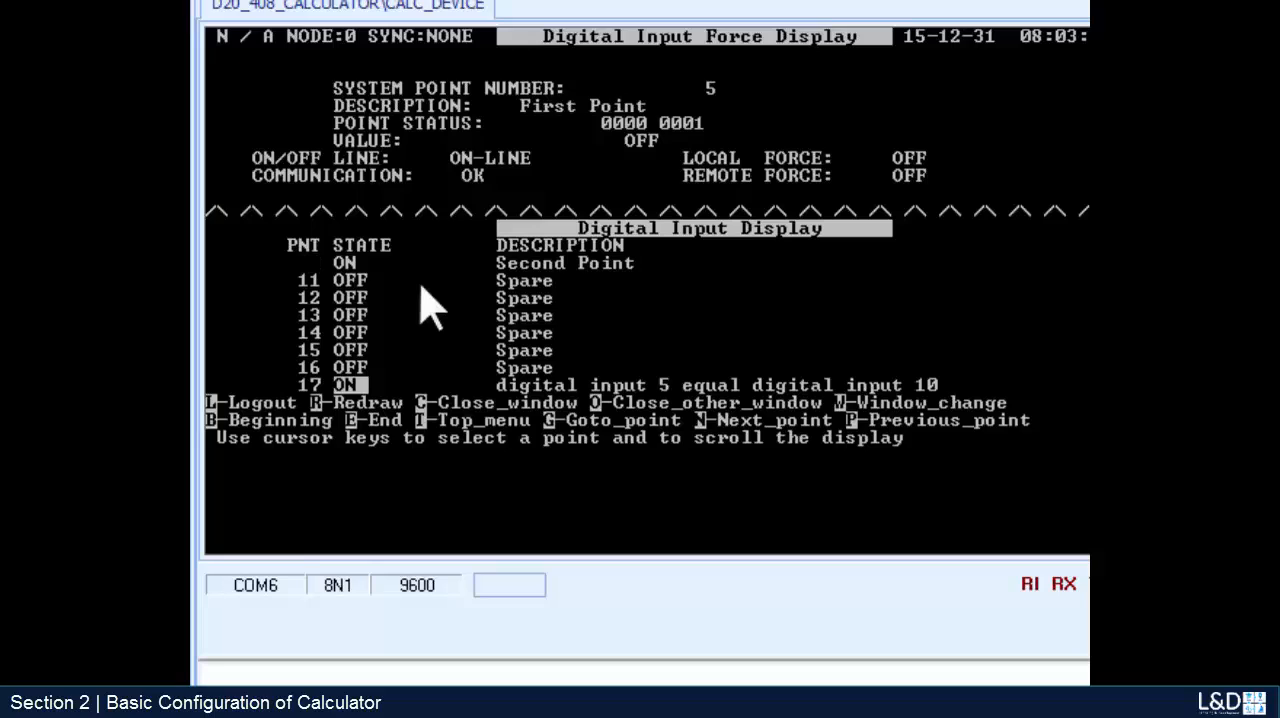
{"action": "key", "text": "Return"}
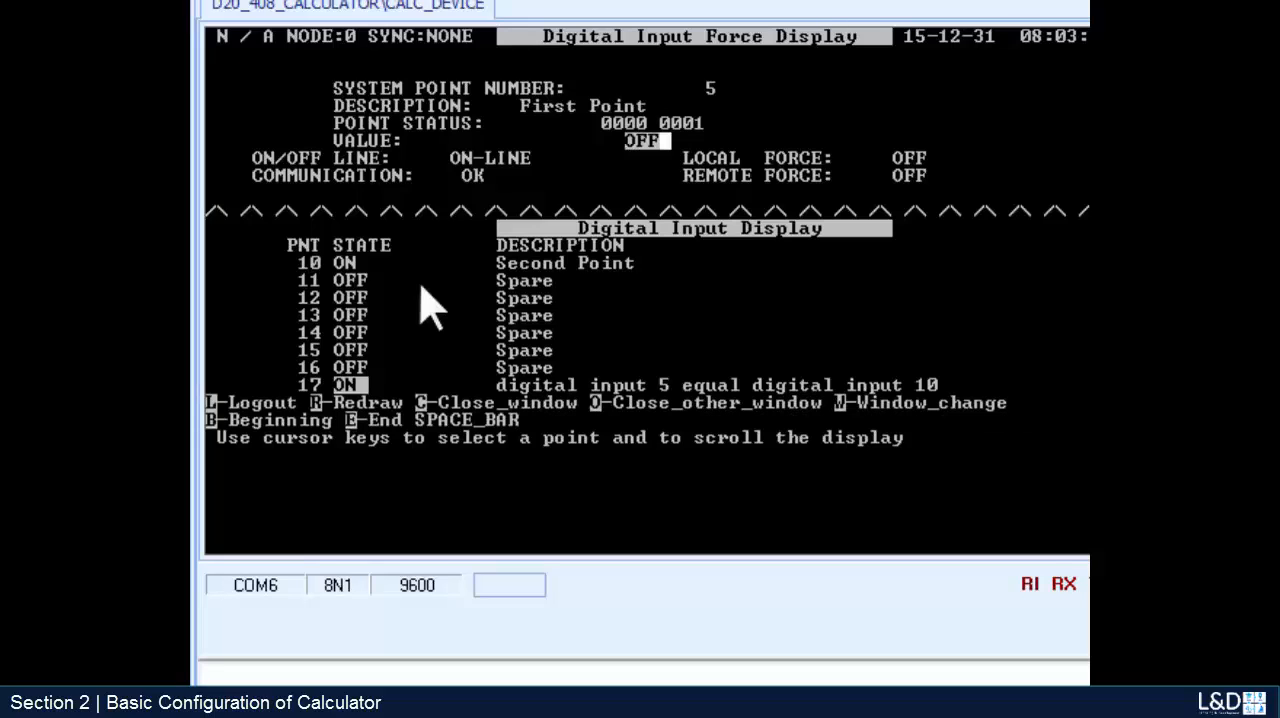
{"action": "key", "text": "space"}
{"action": "key", "text": "Return"}
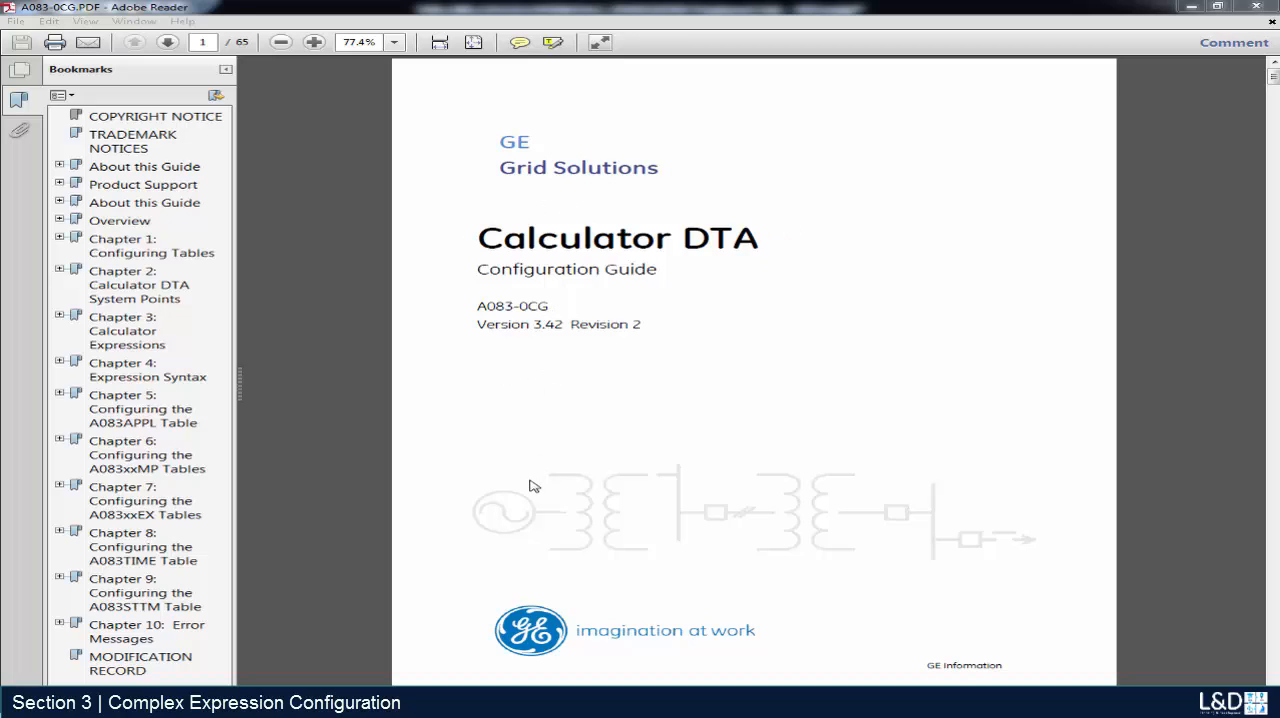
- Consult page 28 and page 39 of the Calculator DTA Configuration Guide in Adobe Reader
{"action": "left_click", "coordinate": [209, 42]}
{"action": "type", "text": "2"}
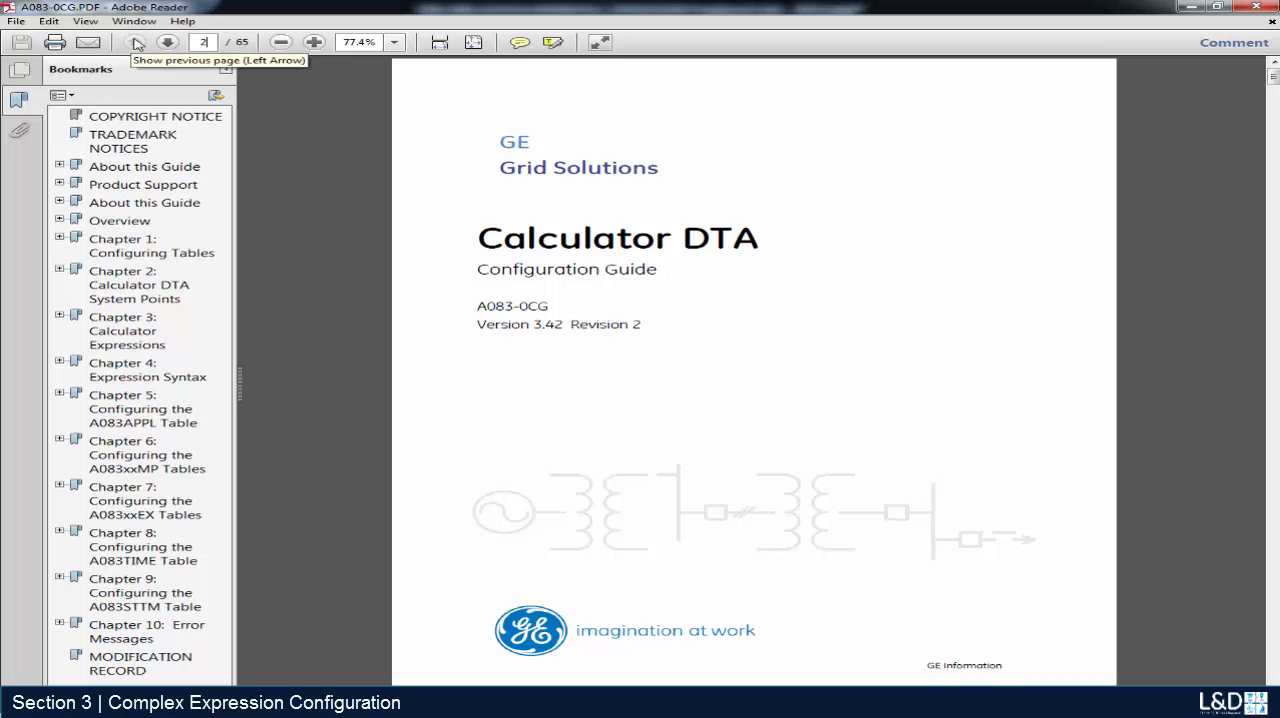
{"action": "type", "text": "8"}
{"action": "key", "text": "Return"}
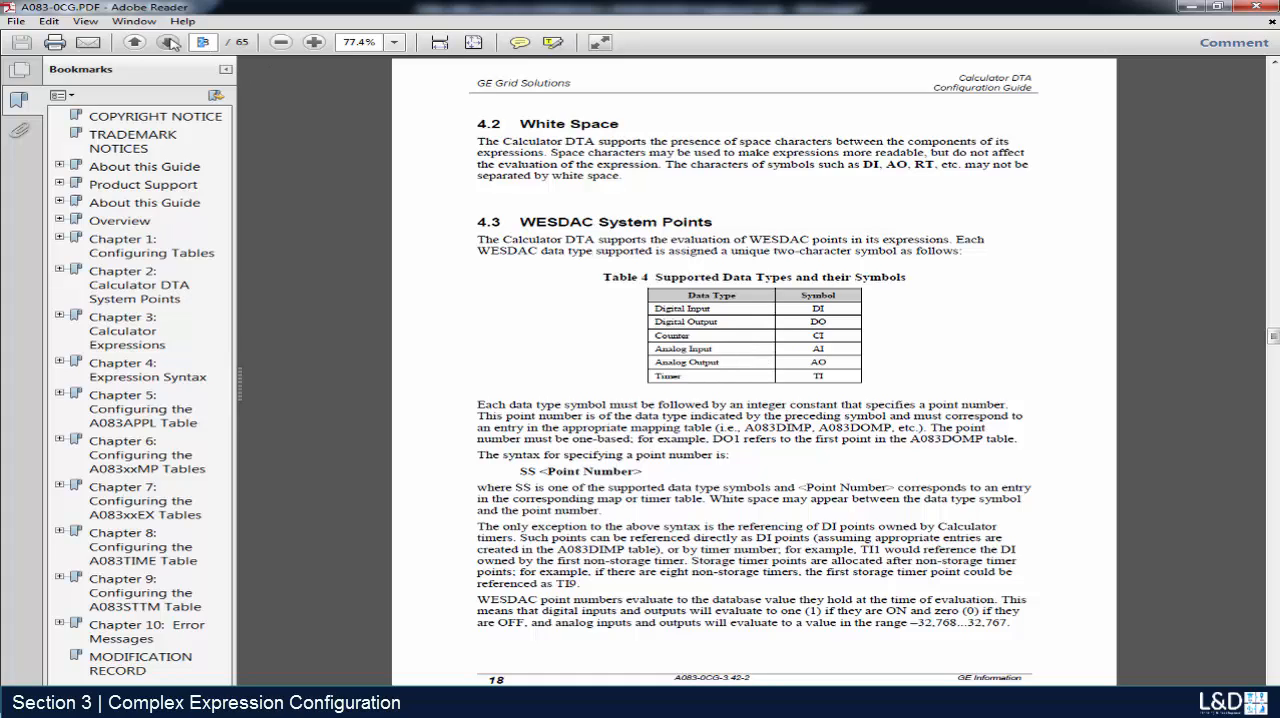
{"action": "left_click", "coordinate": [215, 42]}
{"action": "type", "text": "39"}
{"action": "key", "text": "Return"}
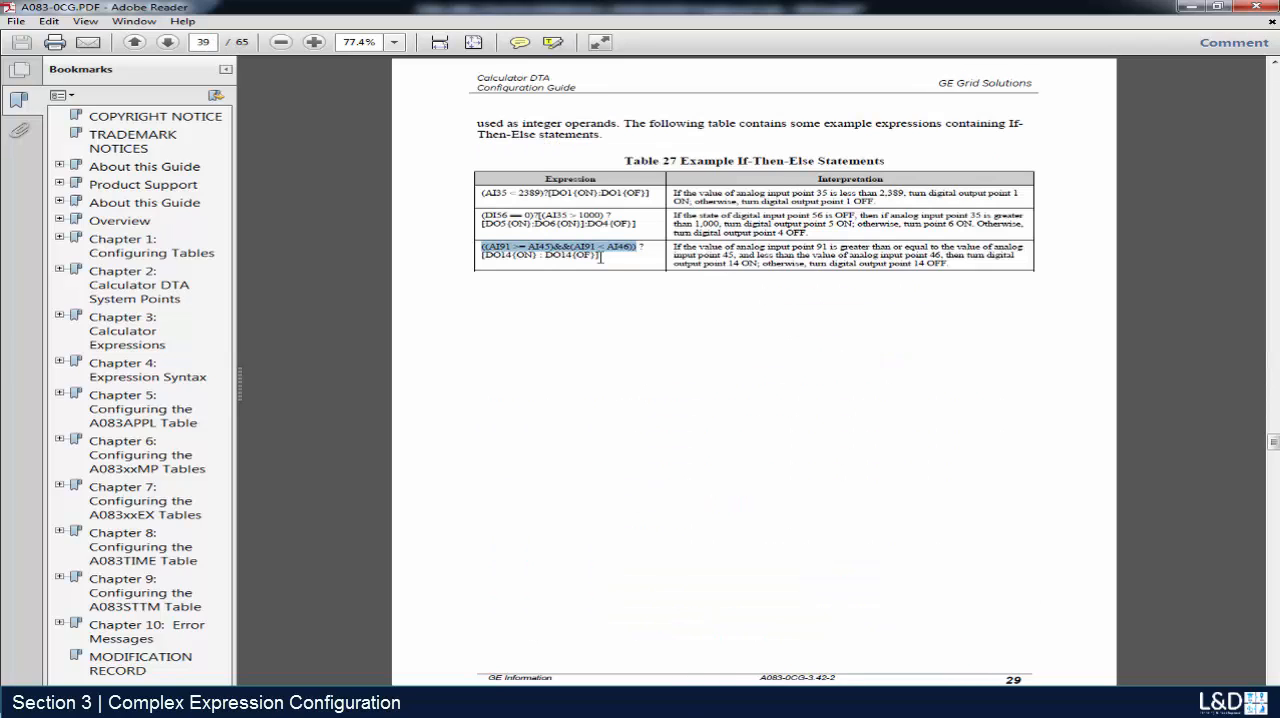
- Examine the If-Then-Else example in Table 27 that compares AI91 with AI45 and AI46, along with its interpretation
{"action": "left_click_drag", "start_coordinate": [600, 257], "coordinate": [484, 247]}
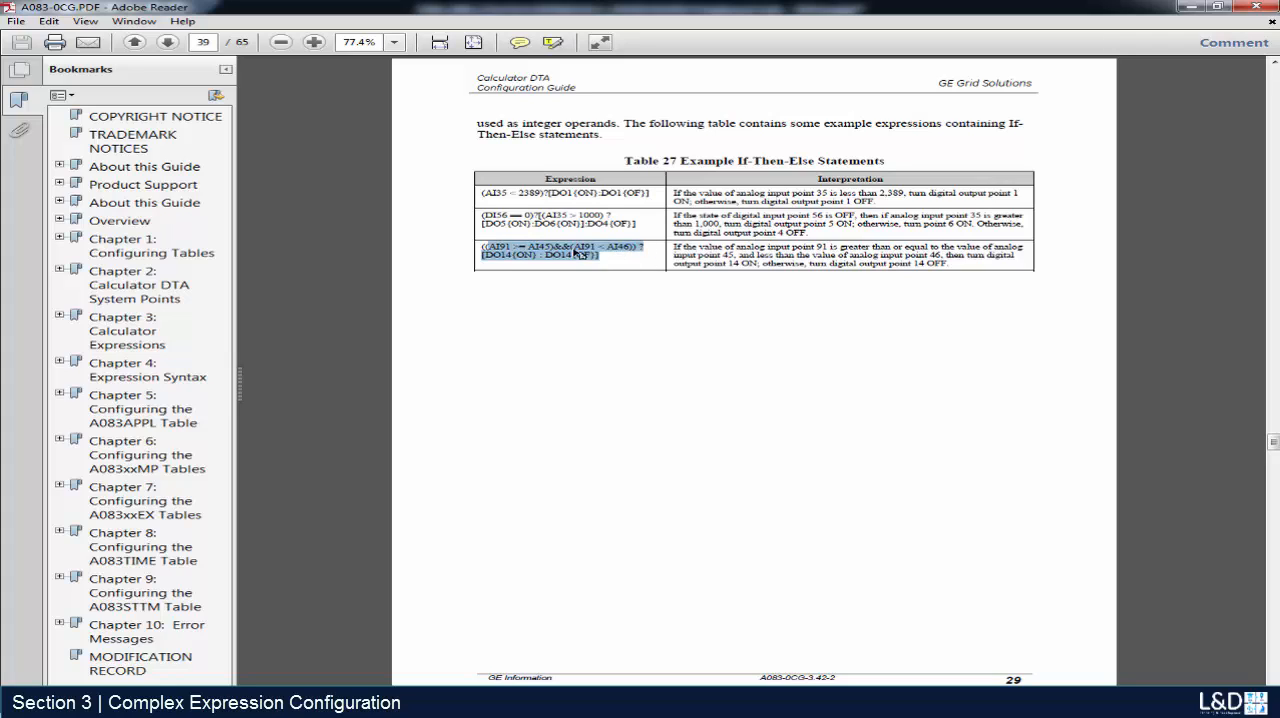
{"action": "left_click", "coordinate": [517, 262]}
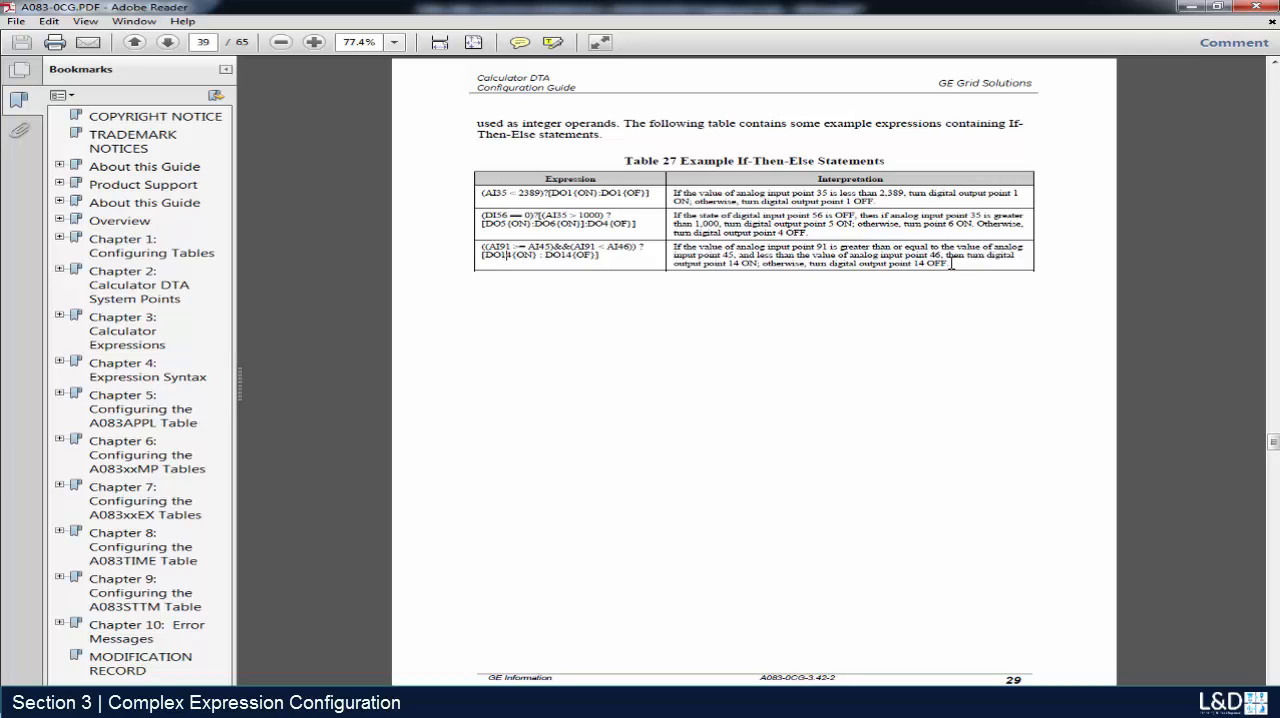
{"action": "left_click_drag", "start_coordinate": [951, 265], "coordinate": [673, 246]}
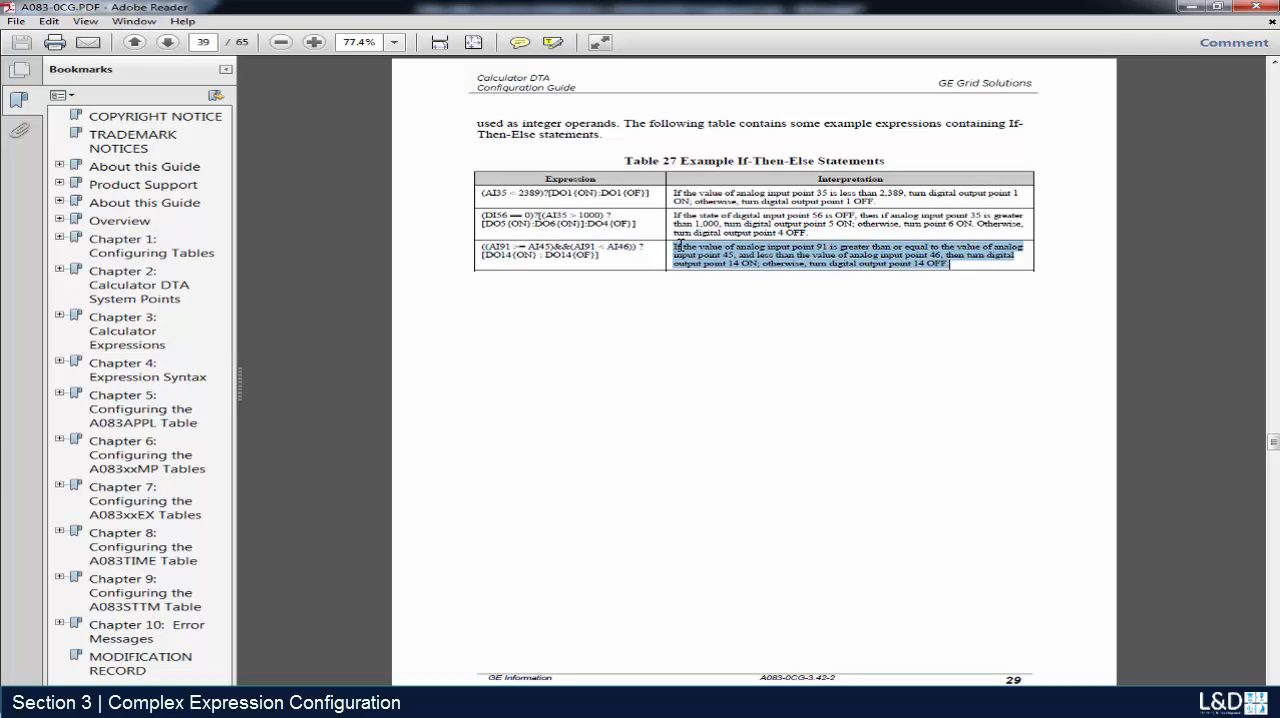
{"action": "left_click", "coordinate": [778, 328]}
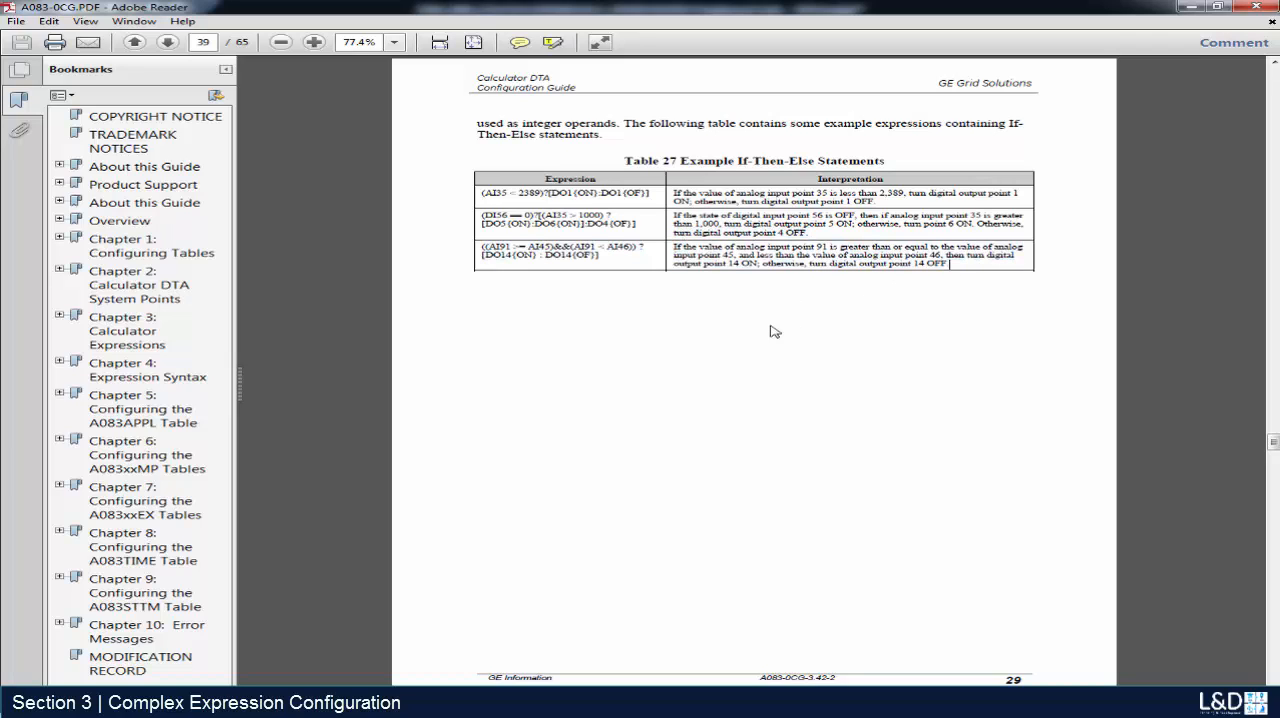
- Switch to SGConfig and review analog input points 2, 4 and 6 in the I/O configuration of Peripheral 1
{"action": "left_click", "coordinate": [1193, 7]}
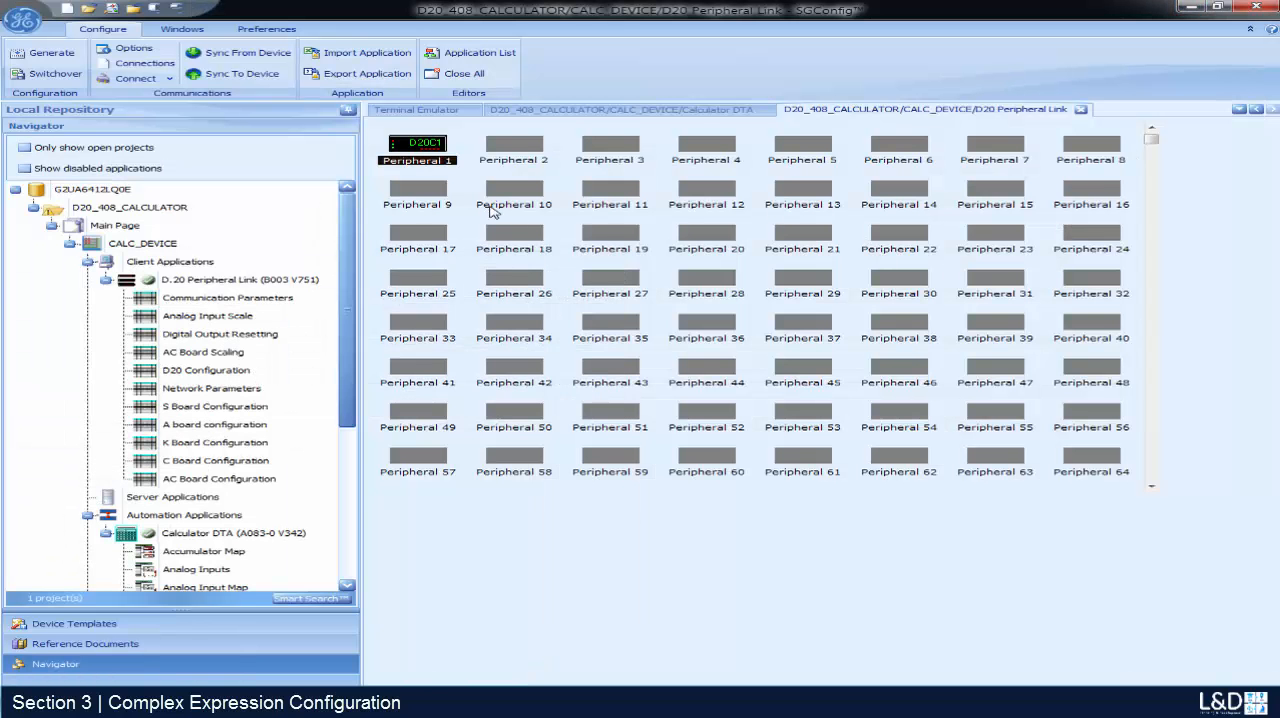
{"action": "double_click", "coordinate": [434, 143]}
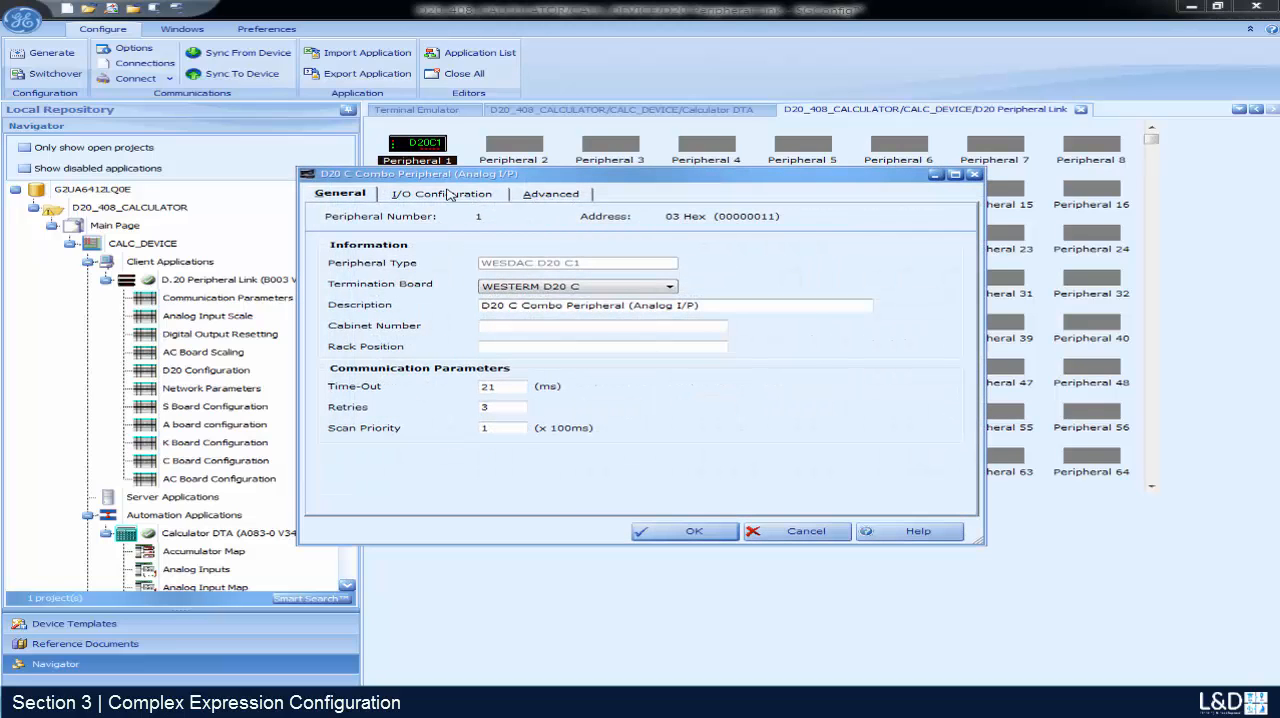
{"action": "left_click", "coordinate": [450, 194]}
{"action": "left_click", "coordinate": [588, 216]}
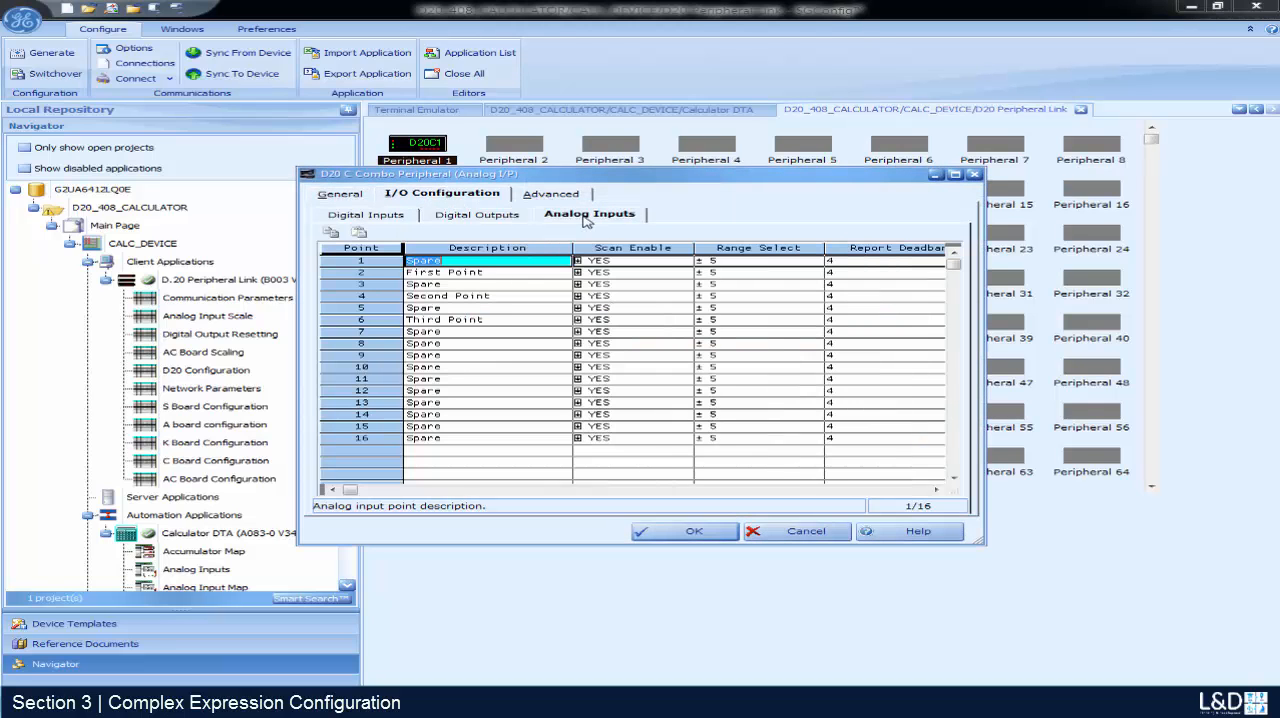
{"action": "left_click", "coordinate": [478, 274]}
{"action": "left_click", "coordinate": [512, 296]}
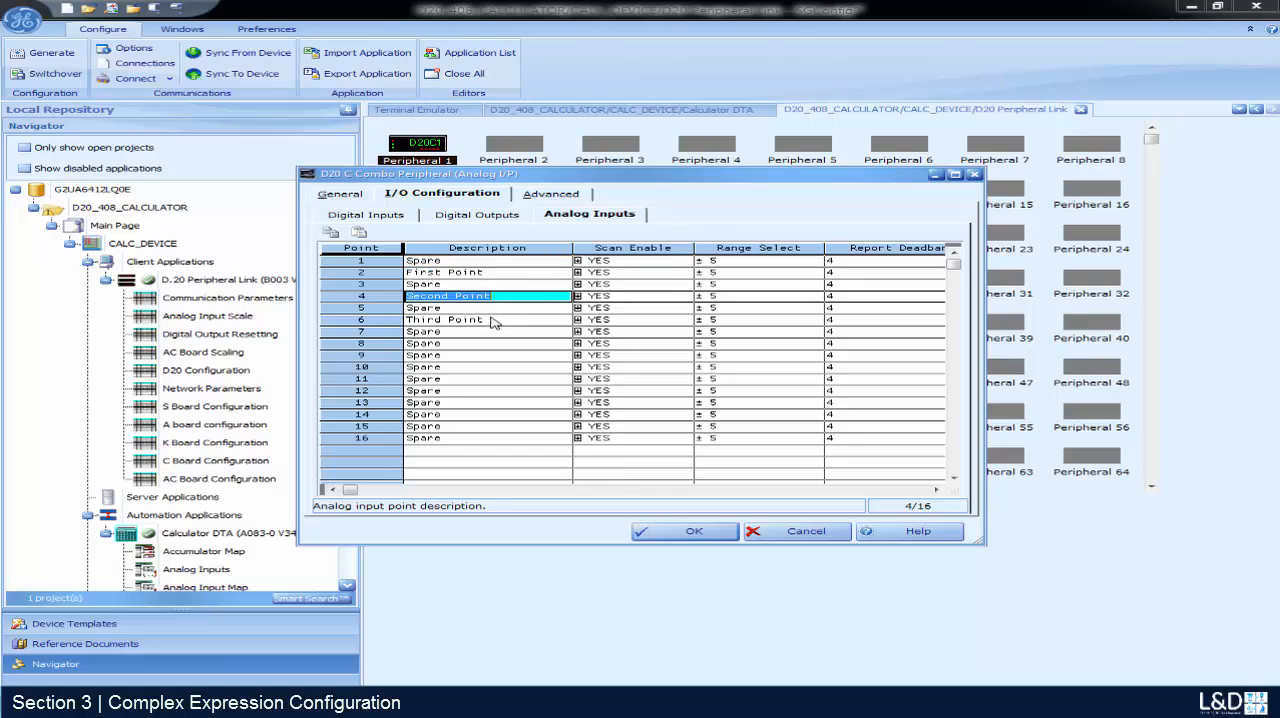
{"action": "left_click", "coordinate": [495, 320]}
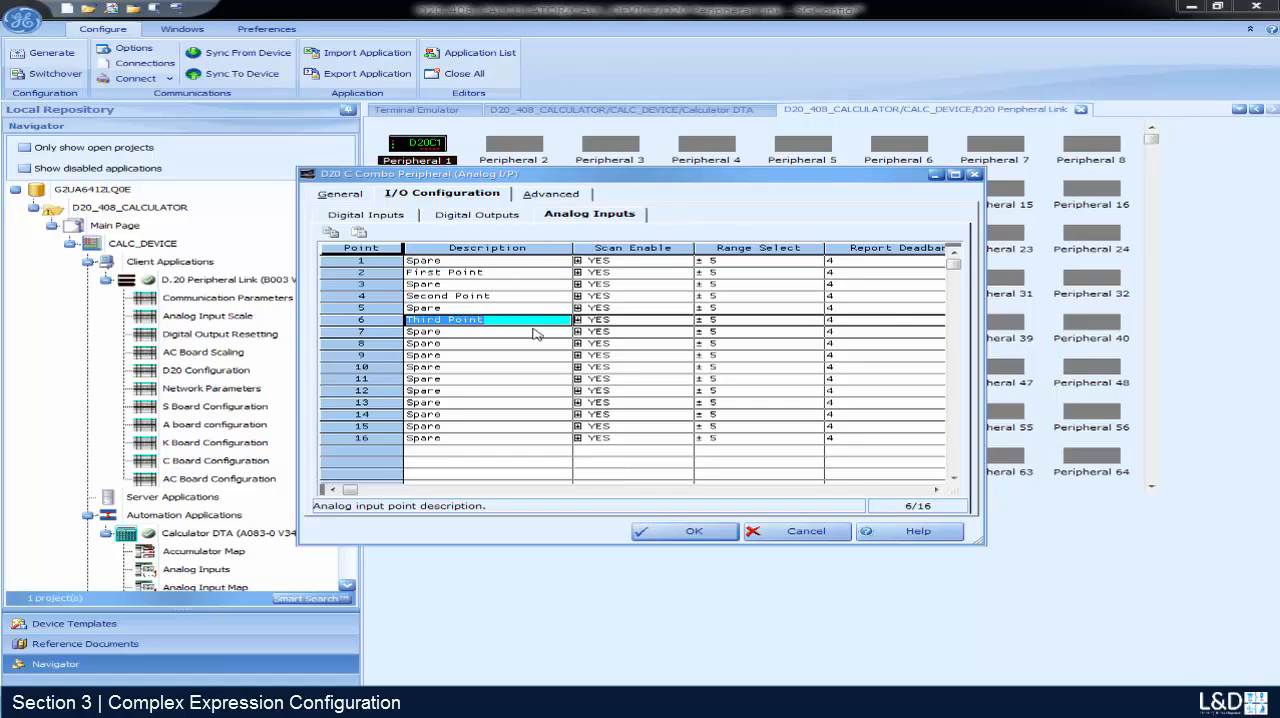
- Review digital output point 1, My First DO Point, and accept the Peripheral 1 settings
{"action": "left_click", "coordinate": [478, 214]}
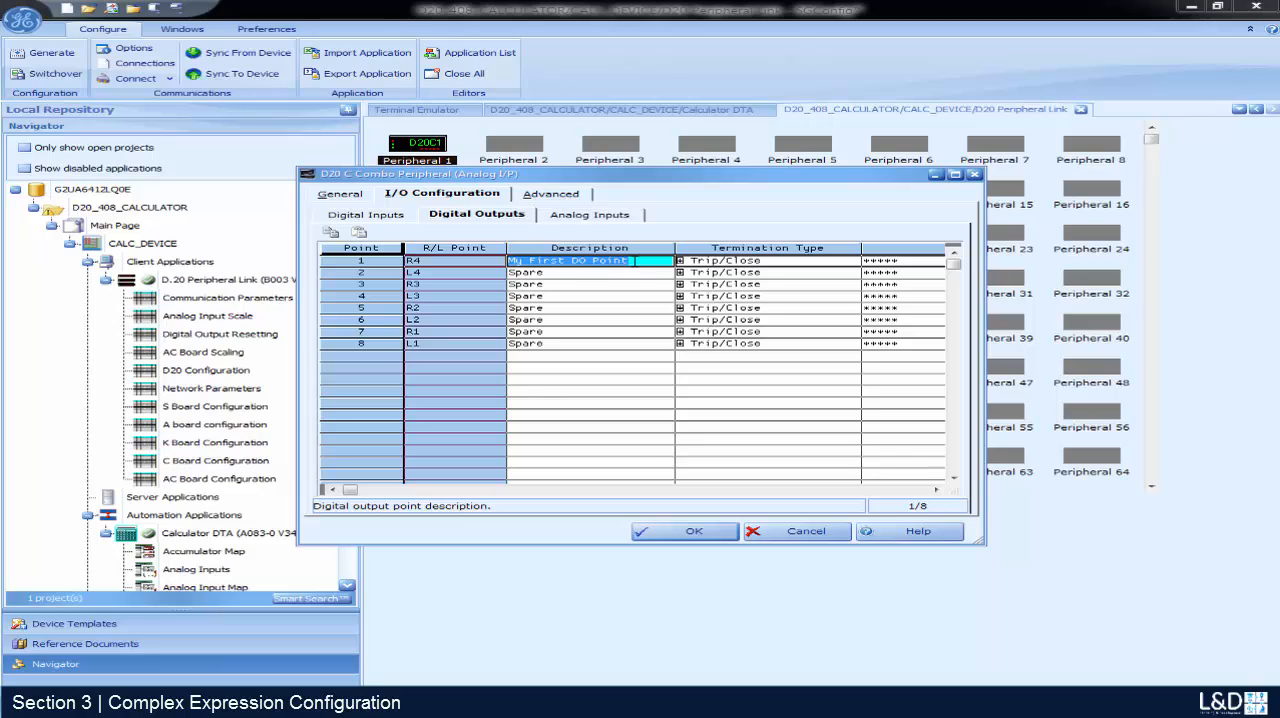
{"action": "left_click", "coordinate": [632, 261]}
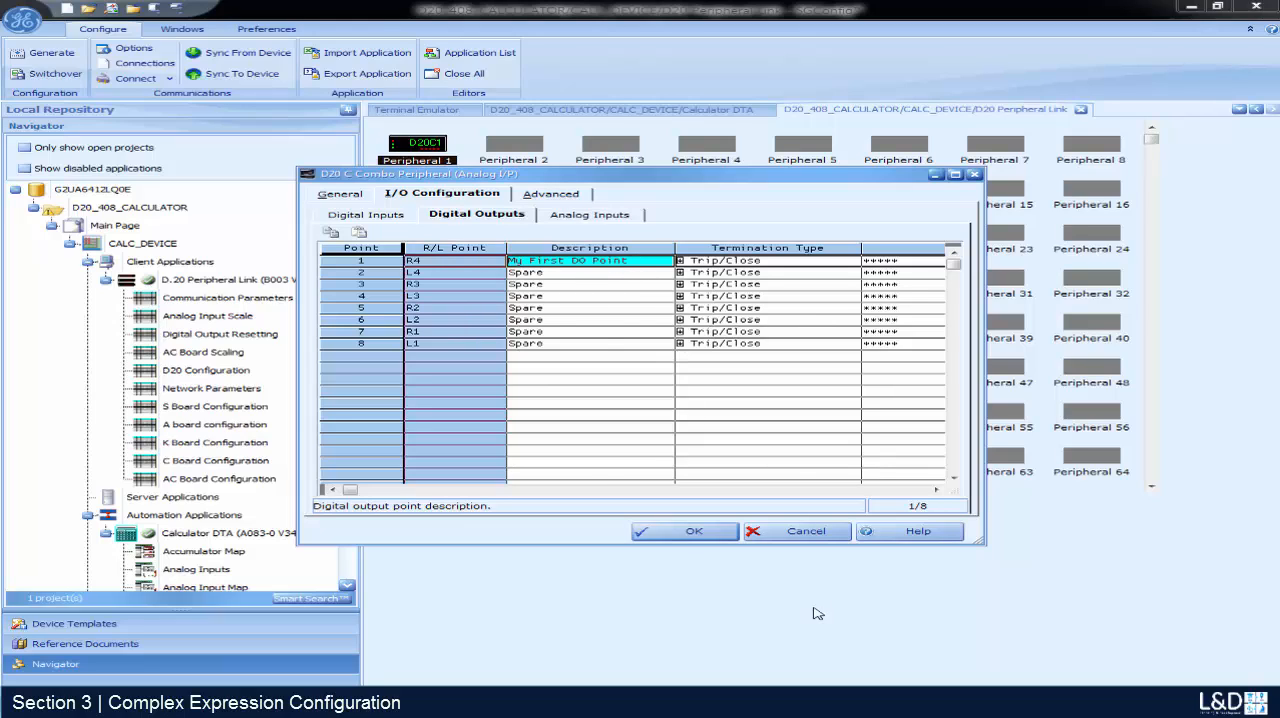
{"action": "left_click", "coordinate": [688, 534]}
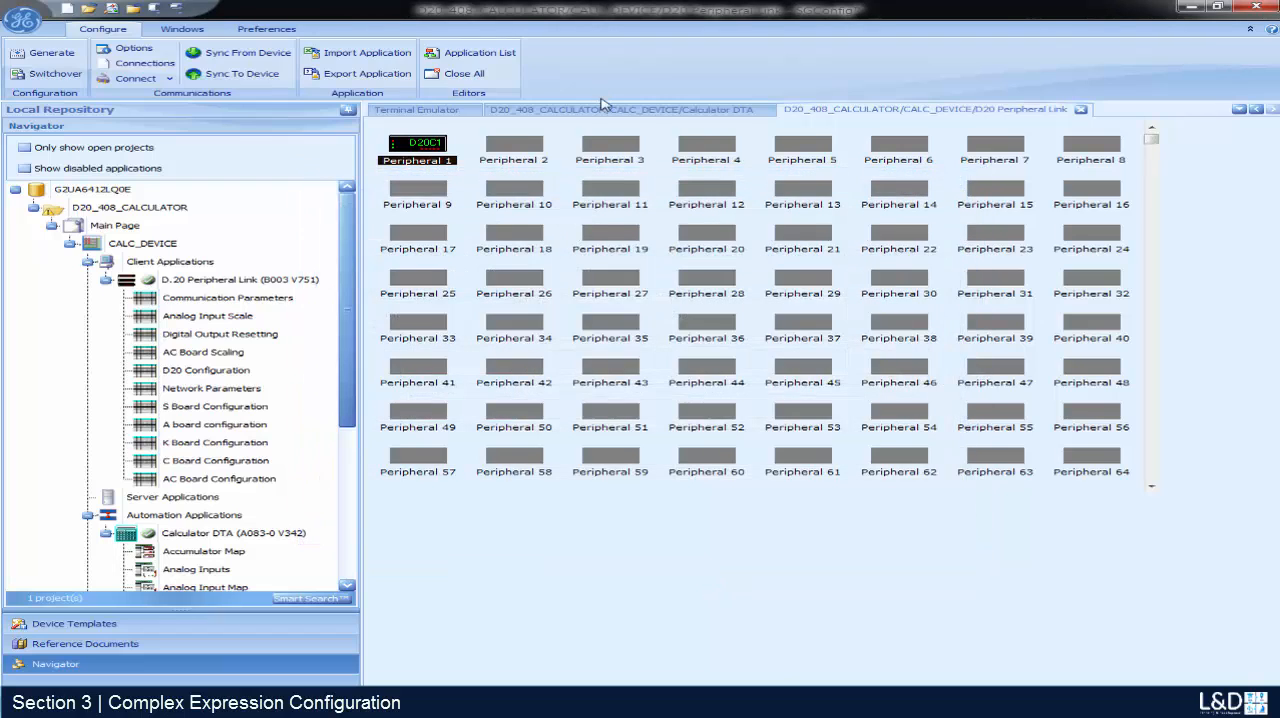
- Review the First, Second and Third Point entries in the Calculator DTA Analog Input Map
{"action": "left_click", "coordinate": [606, 115]}
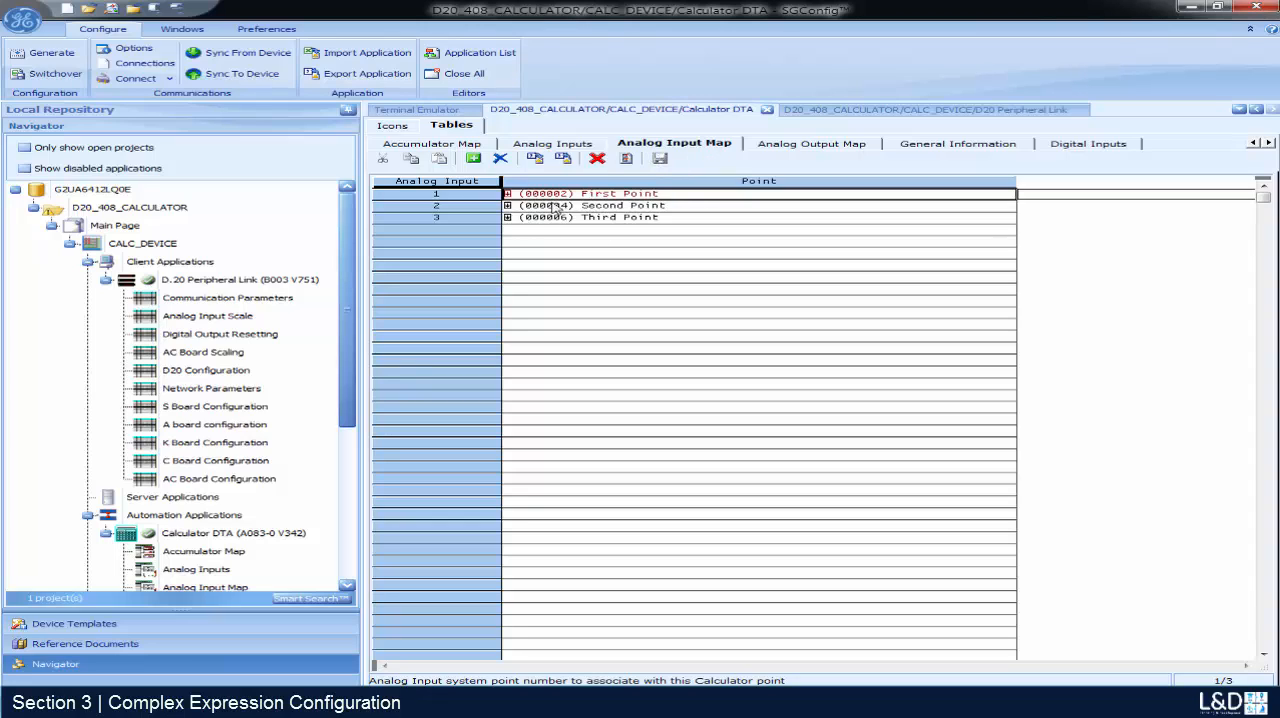
{"action": "left_click", "coordinate": [689, 195]}
{"action": "left_click", "coordinate": [671, 208]}
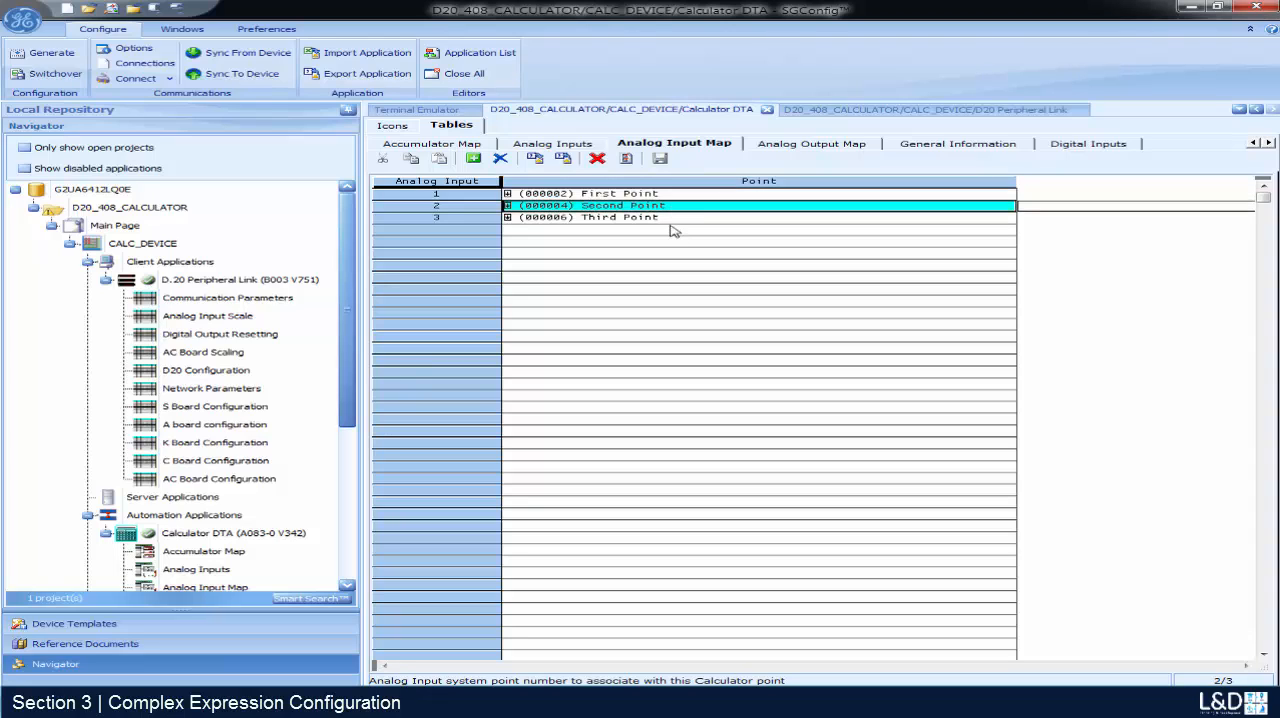
{"action": "left_click", "coordinate": [671, 218]}
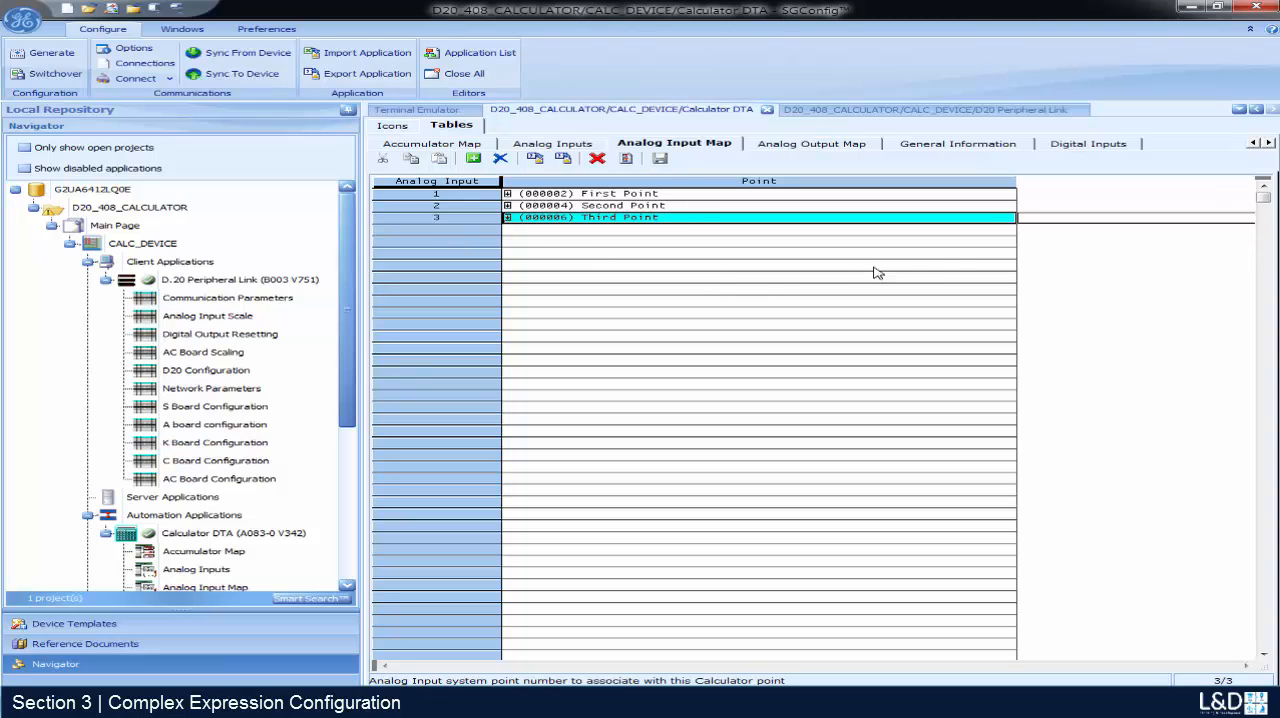
- Show the Calculator DTA Digital Output Map to check the mapping of My First DO Point
{"action": "left_click", "coordinate": [1269, 143]}
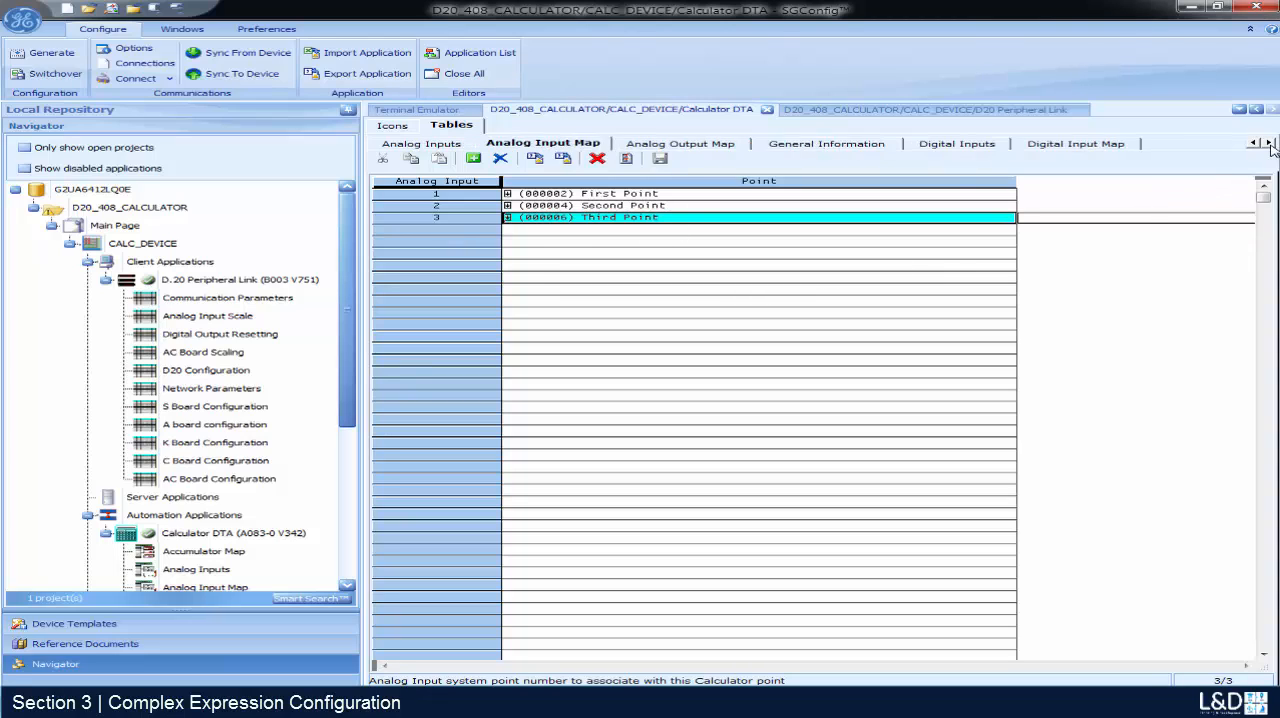
{"action": "left_click", "coordinate": [1269, 143]}
{"action": "left_click", "coordinate": [1269, 143]}
{"action": "left_click", "coordinate": [1082, 143]}
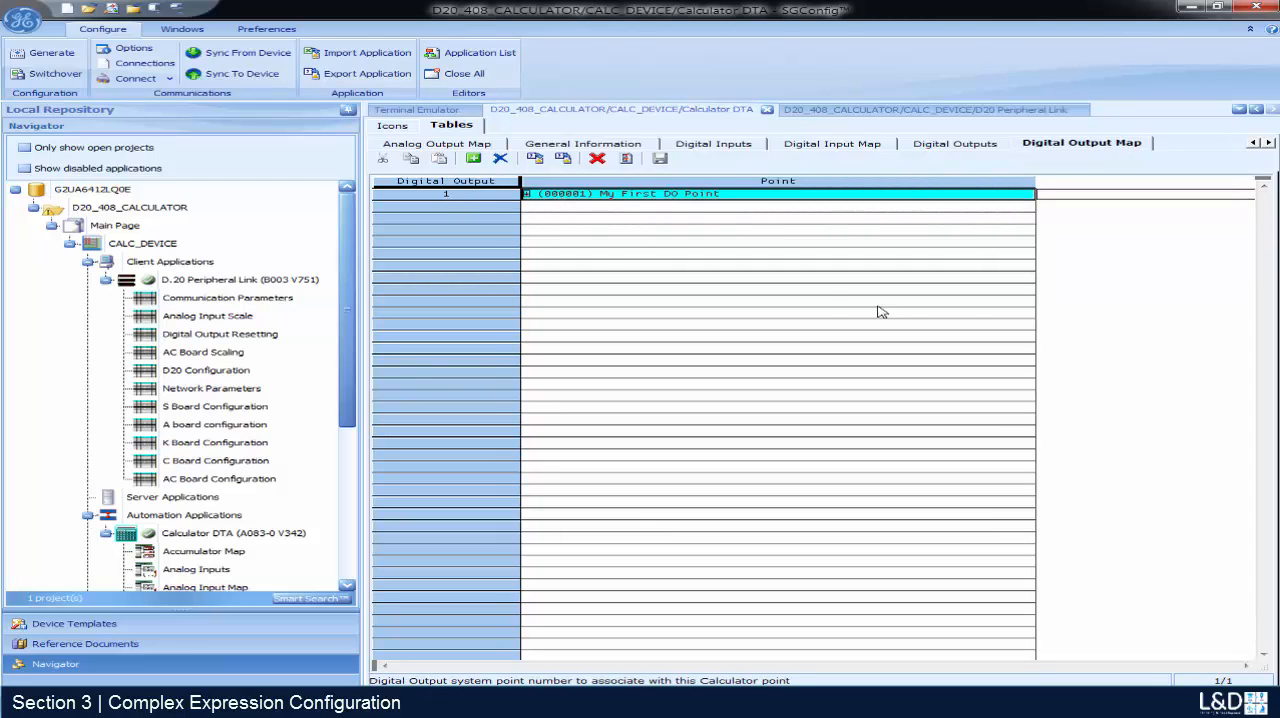
- Examine the Output Request expression ((AI1 >= AI2)&&(AI1 < AI3))?[DO1{ON} : DO1{OF}] in the Calculator DTA tables
{"action": "left_click", "coordinate": [1270, 143]}
{"action": "left_click", "coordinate": [1270, 143]}
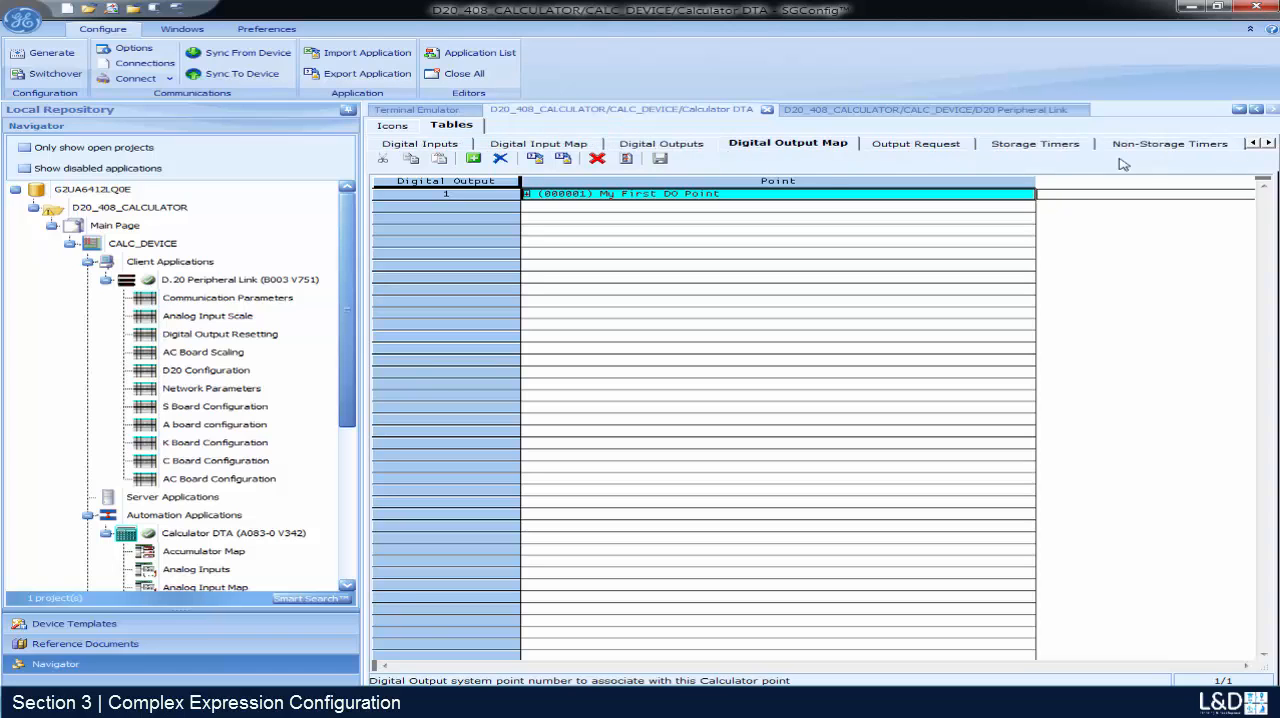
{"action": "left_click", "coordinate": [927, 148]}
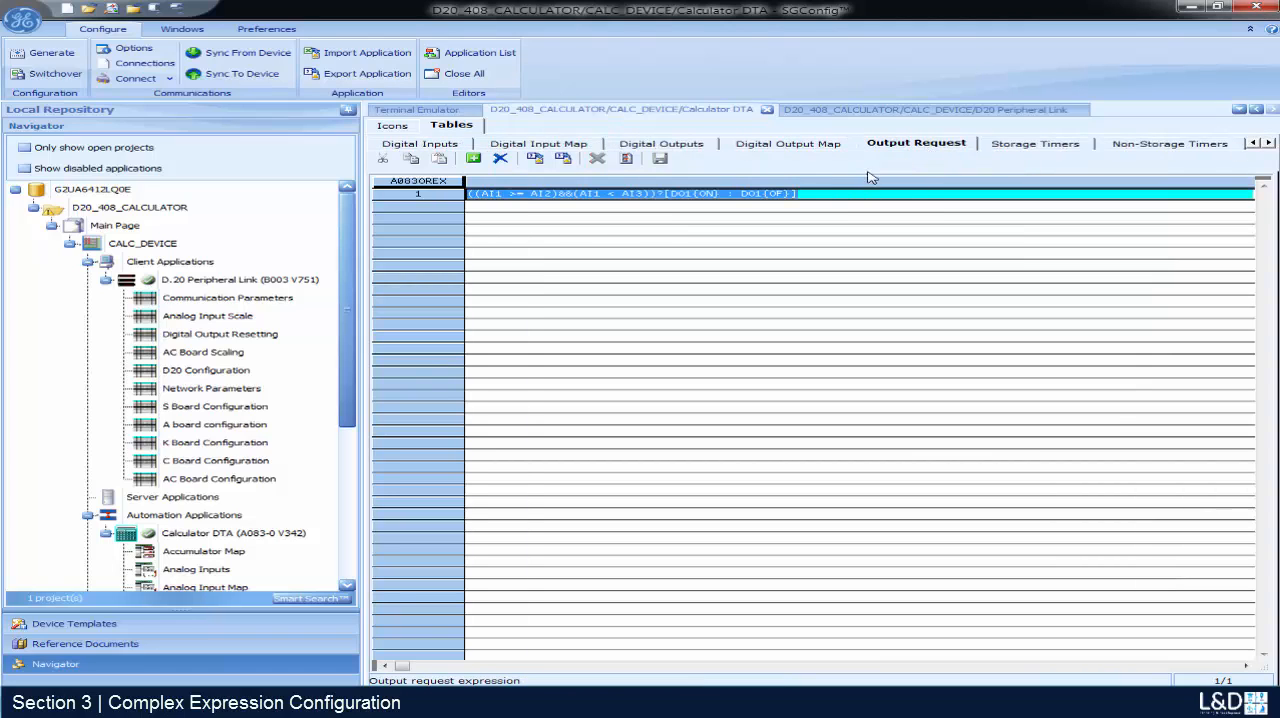
{"action": "left_click", "coordinate": [815, 194]}
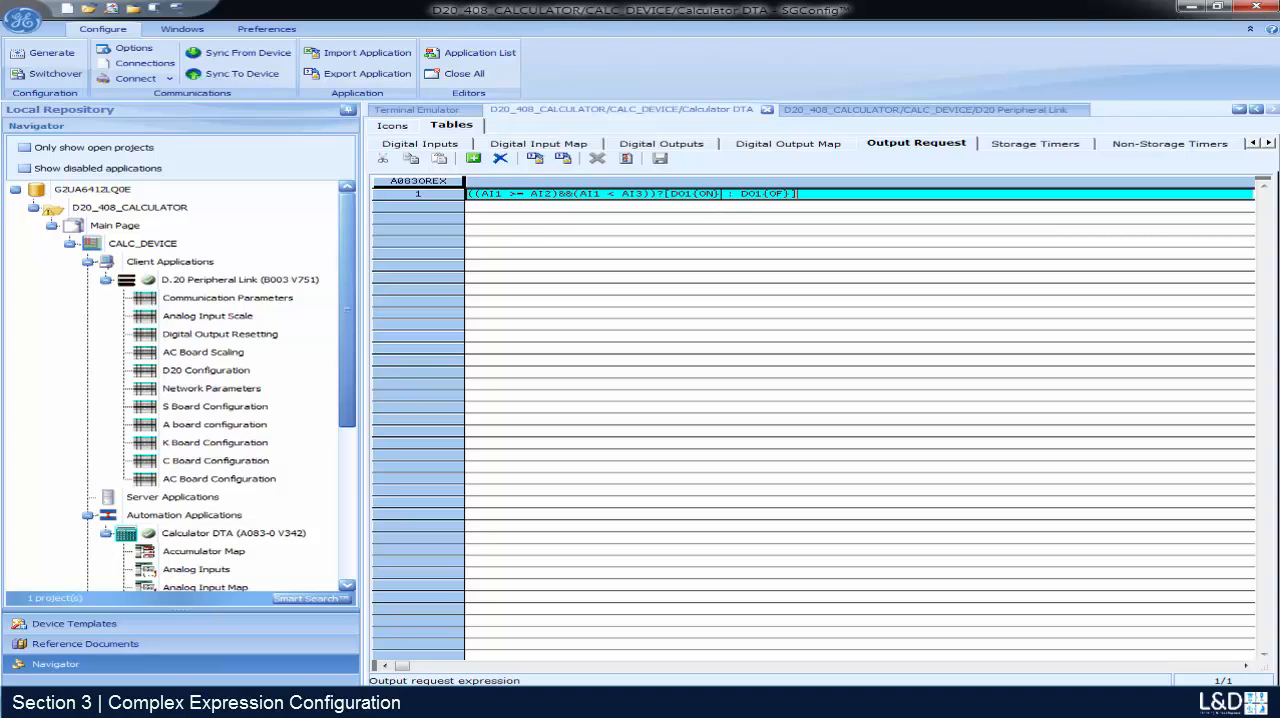
{"action": "left_click_drag", "start_coordinate": [718, 193], "coordinate": [678, 193]}
{"action": "left_click", "coordinate": [640, 193]}
{"action": "key", "text": "BackSpace"}
{"action": "type", "text": "3"}
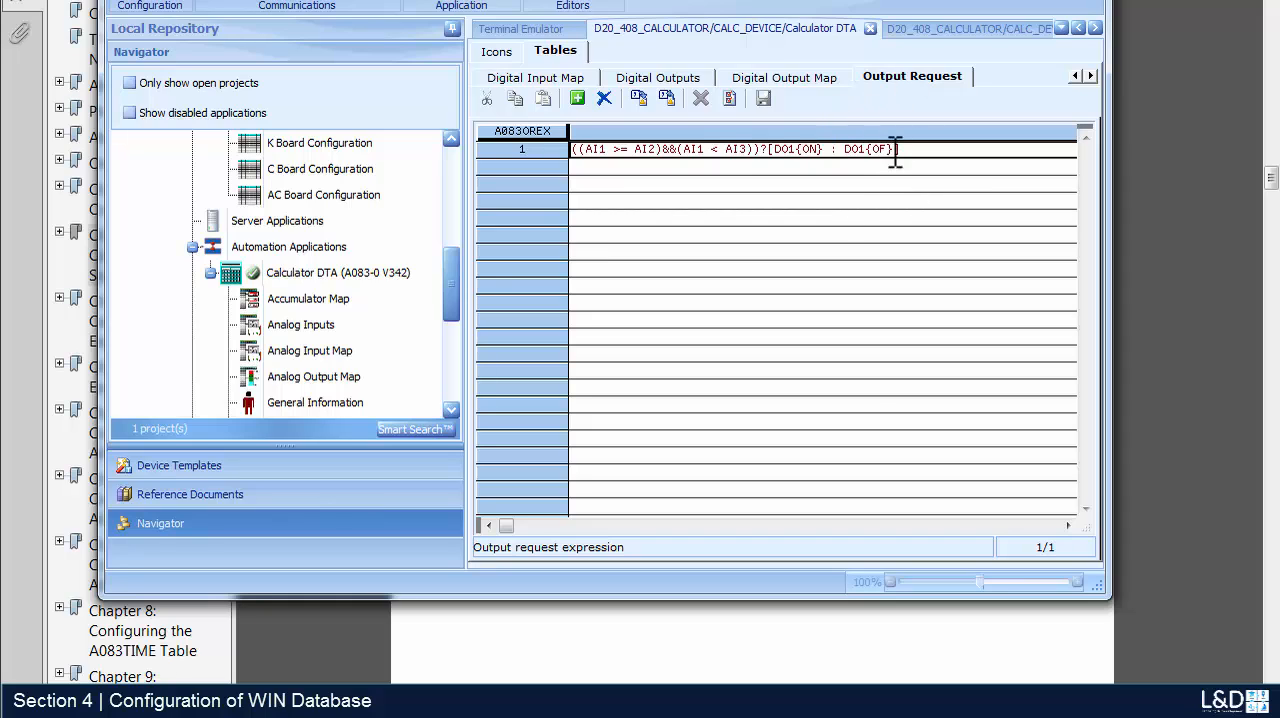
- Open the Digital Inputs expression table of the Calculator DTA
{"action": "left_click", "coordinate": [1076, 76]}
{"action": "left_click", "coordinate": [1076, 76]}
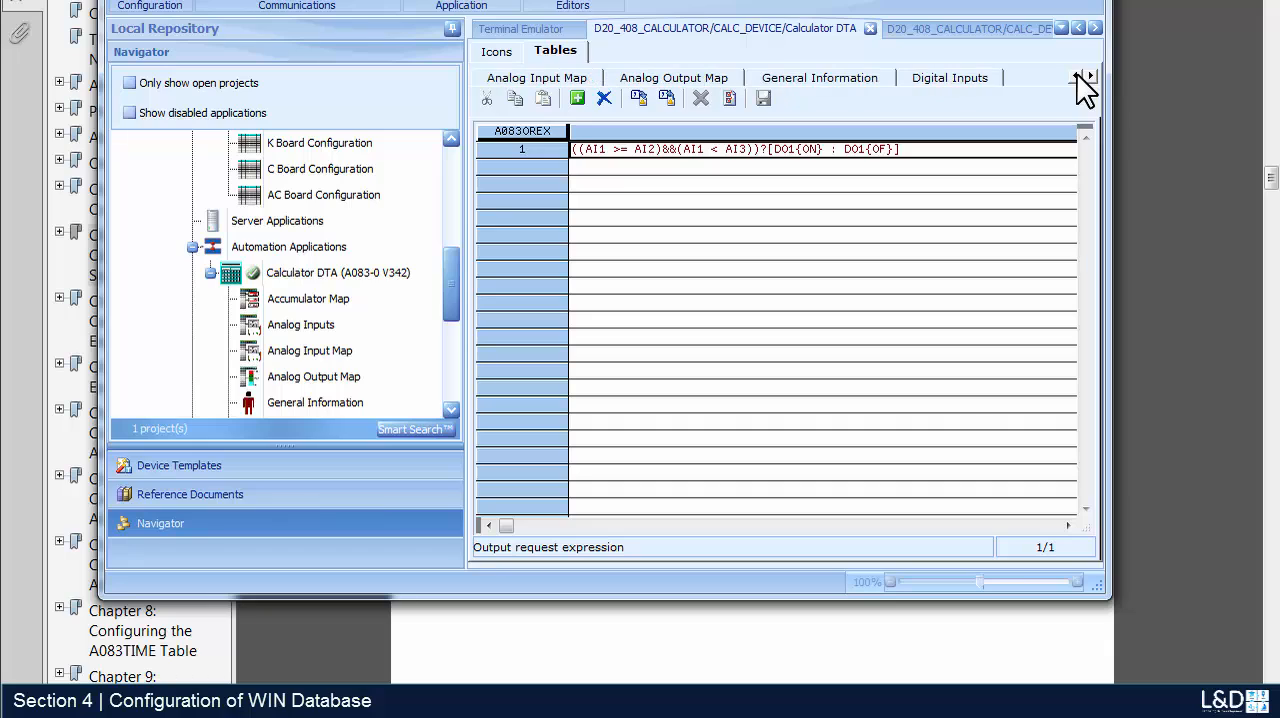
{"action": "left_click", "coordinate": [915, 80]}
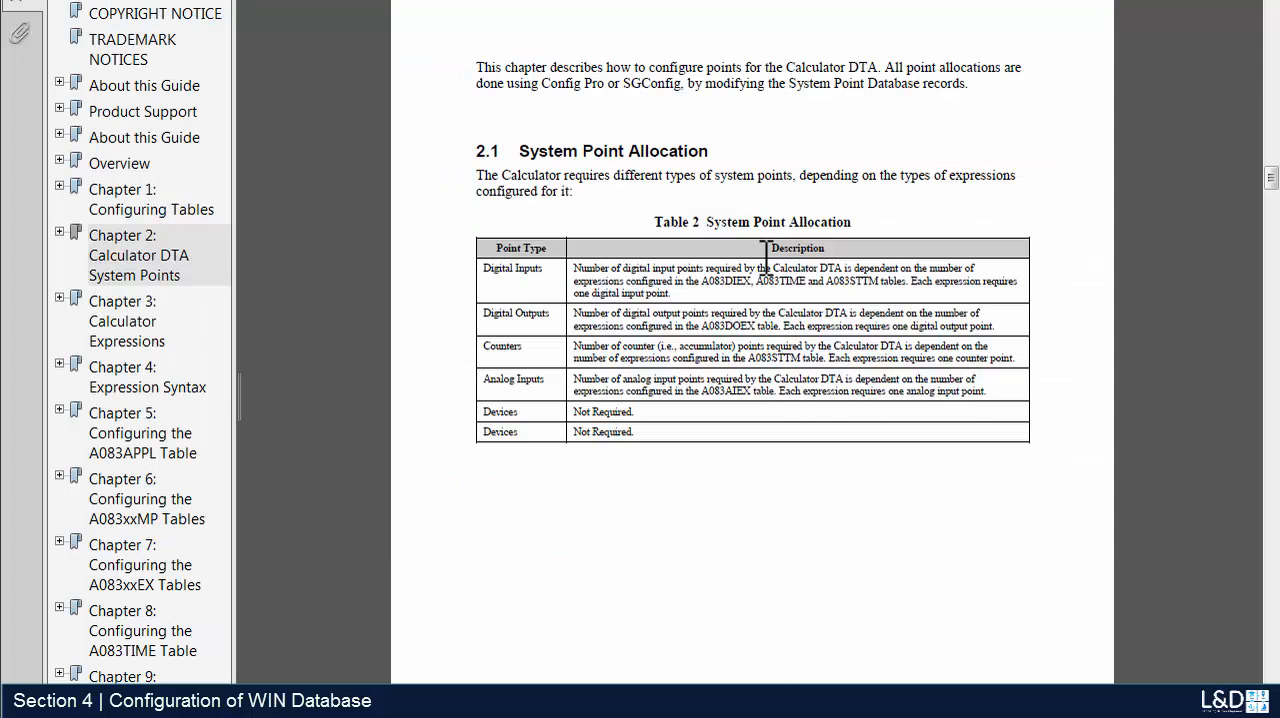
{"action": "mouse_move", "coordinate": [727, 281]}
{"action": "left_mouse_down"}
{"action": "mouse_move", "coordinate": [701, 281]}
{"action": "mouse_move", "coordinate": [752, 276]}
{"action": "left_mouse_up"}
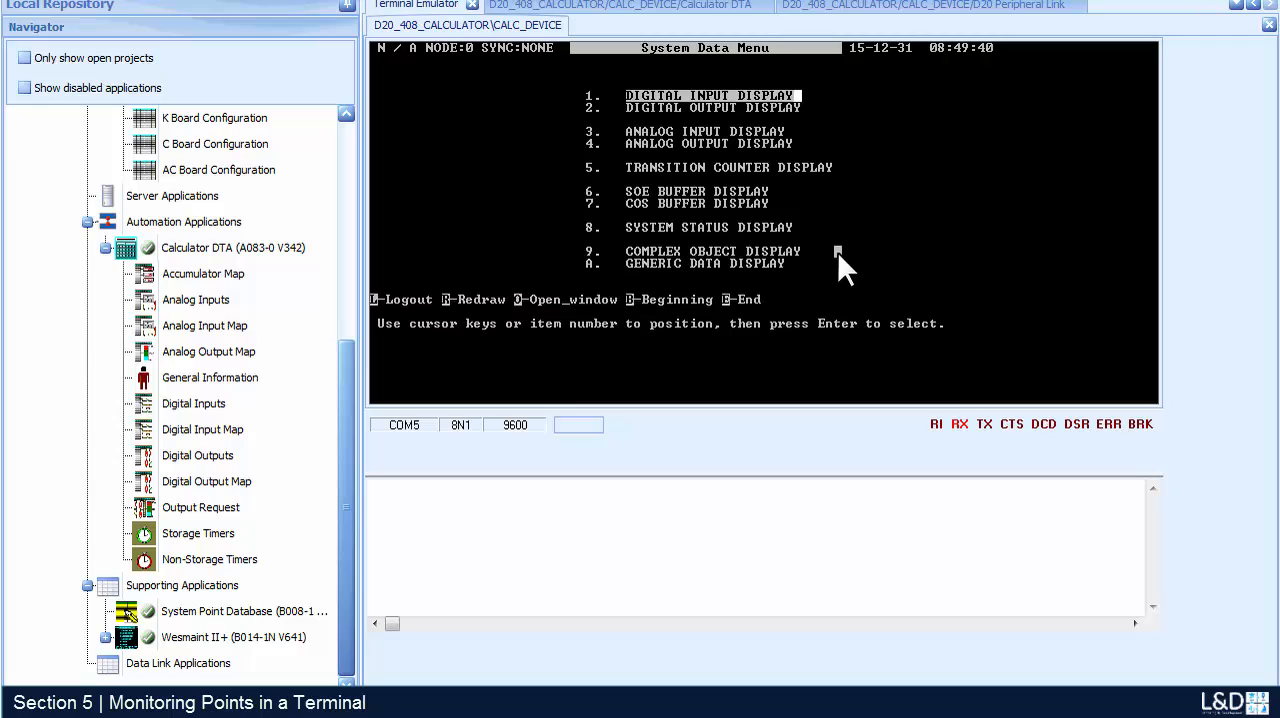
- Open the Analog Input Display in the terminal and split it with a Main Menu window, keeping the First, Second and Third Point visible
{"action": "key", "text": "3"}
{"action": "key", "text": "Return"}
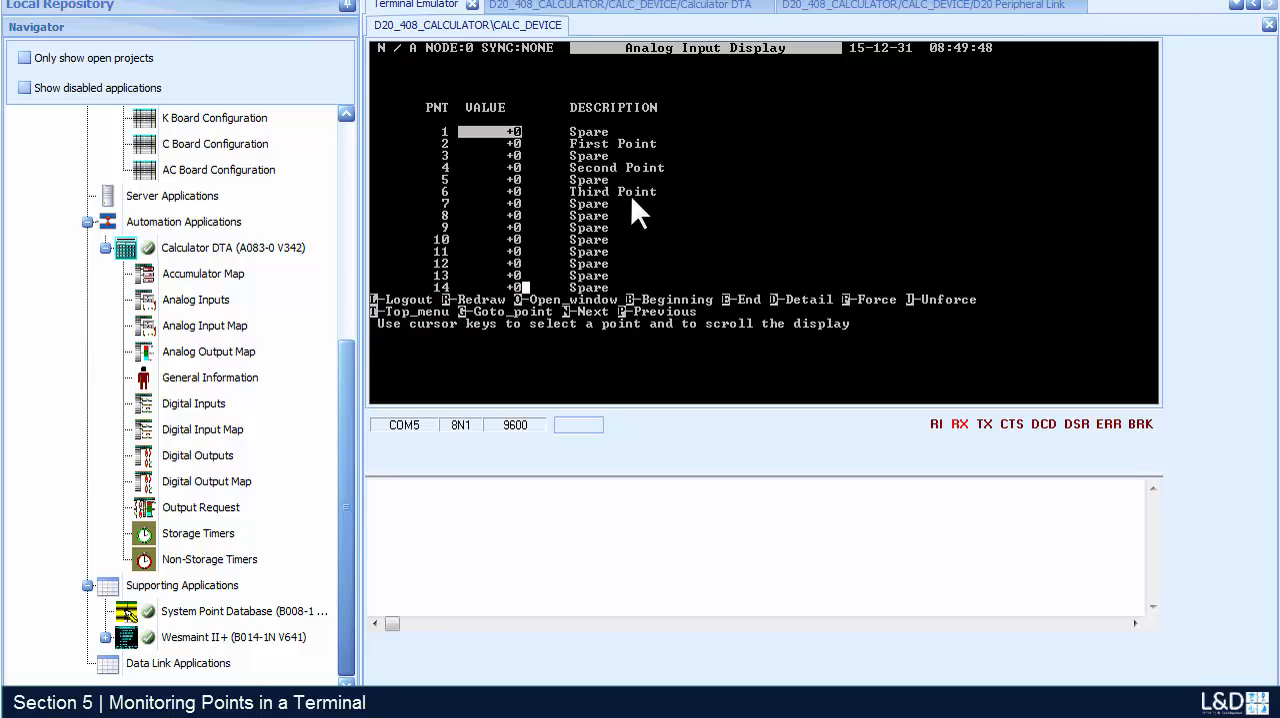
{"action": "key", "text": "t"}
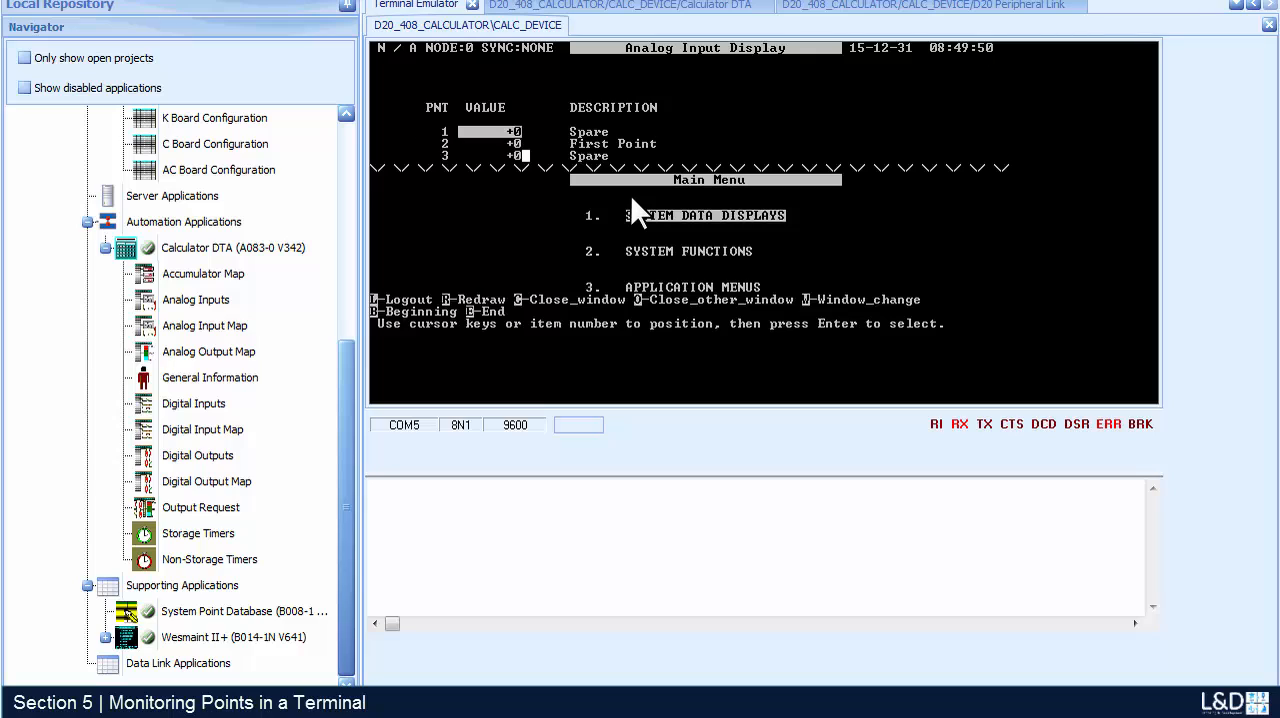
{"action": "key", "text": "w"}
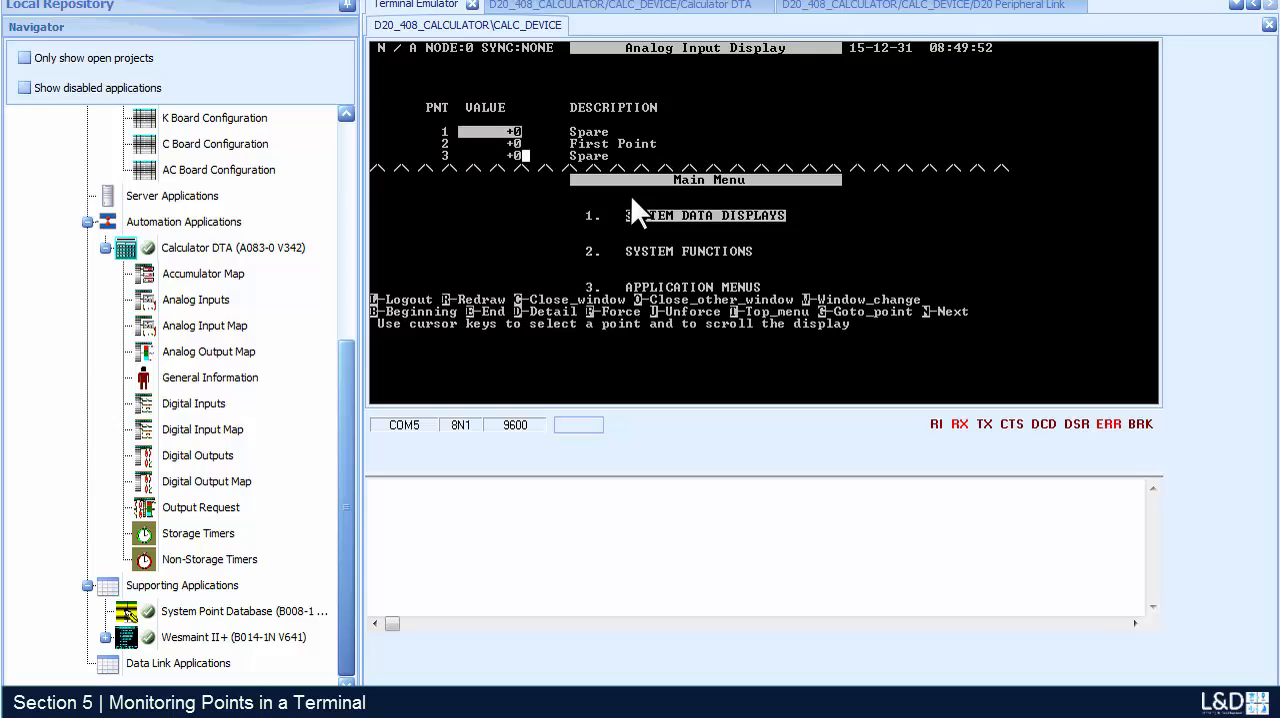
{"action": "key", "text": "Down"}
{"action": "key", "text": "Down"}
{"action": "key", "text": "Down"}
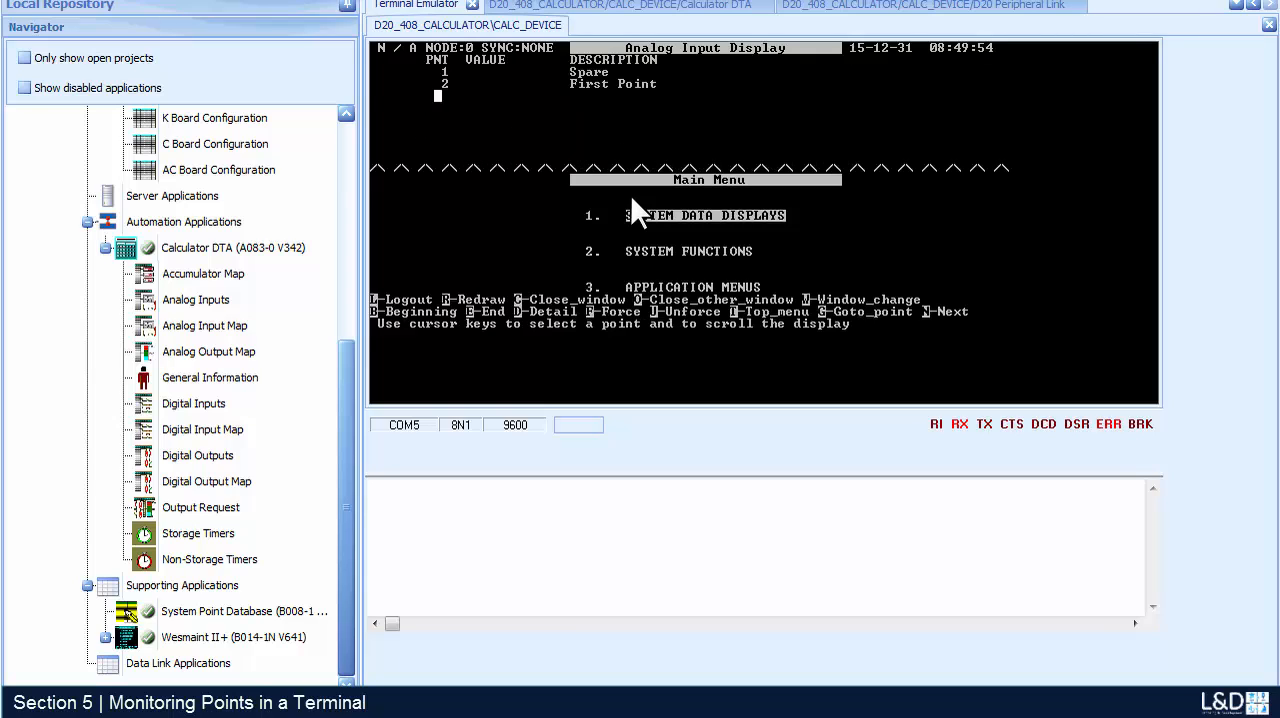
{"action": "key", "text": "Down"}
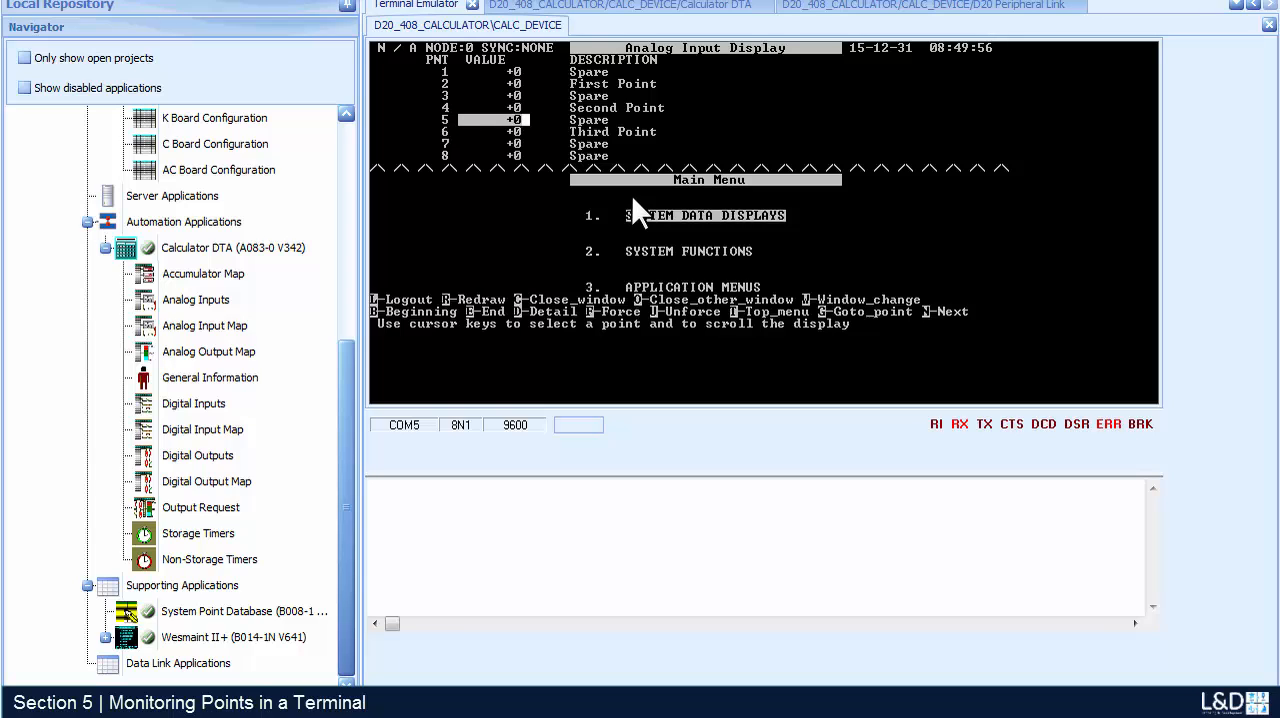
- Open the Digital Output Display from the System Data Menu in the second window, beneath the analog inputs
{"action": "key", "text": "w"}
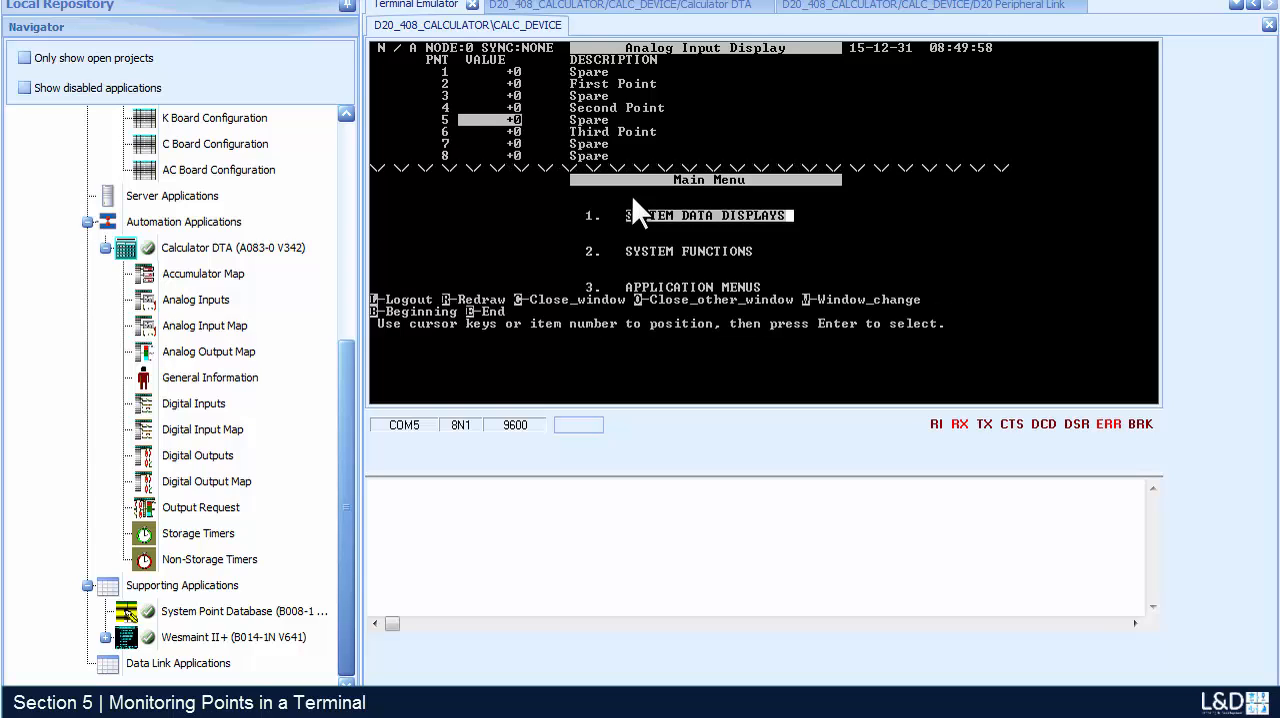
{"action": "key", "text": "Return"}
{"action": "key", "text": "Down"}
{"action": "key", "text": "Down"}
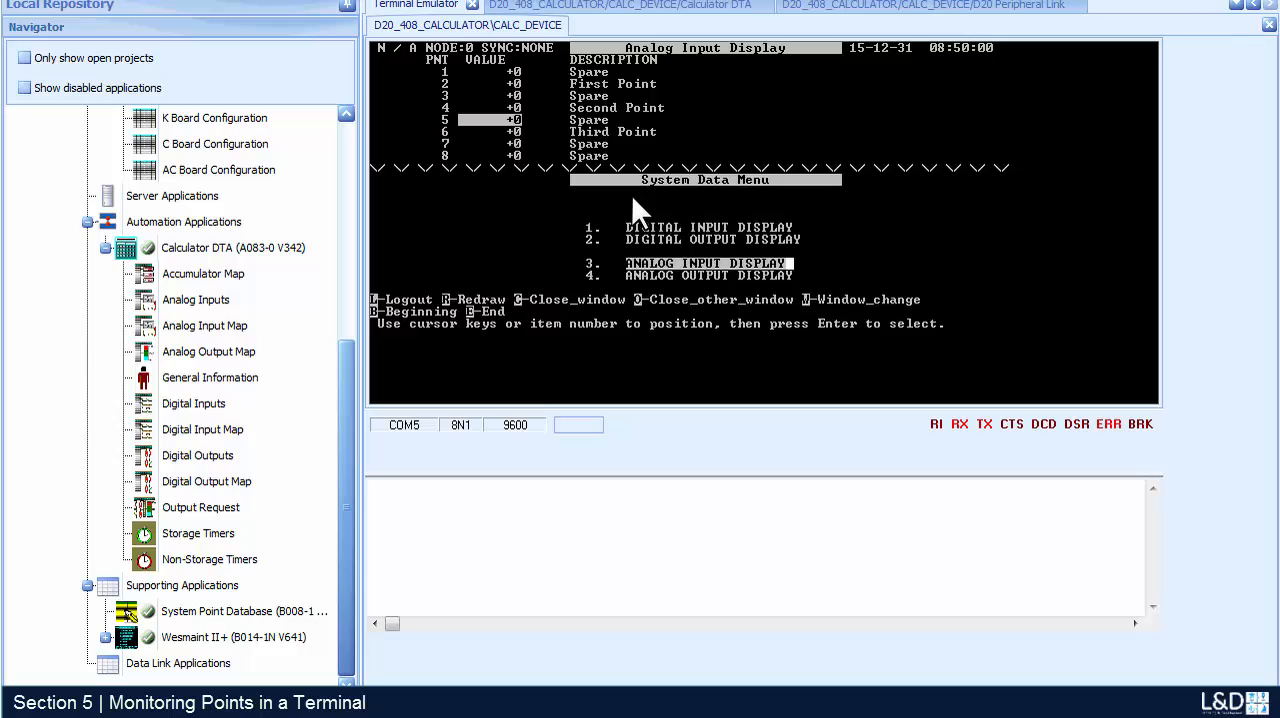
{"action": "key", "text": "Down"}
{"action": "key", "text": "Down"}
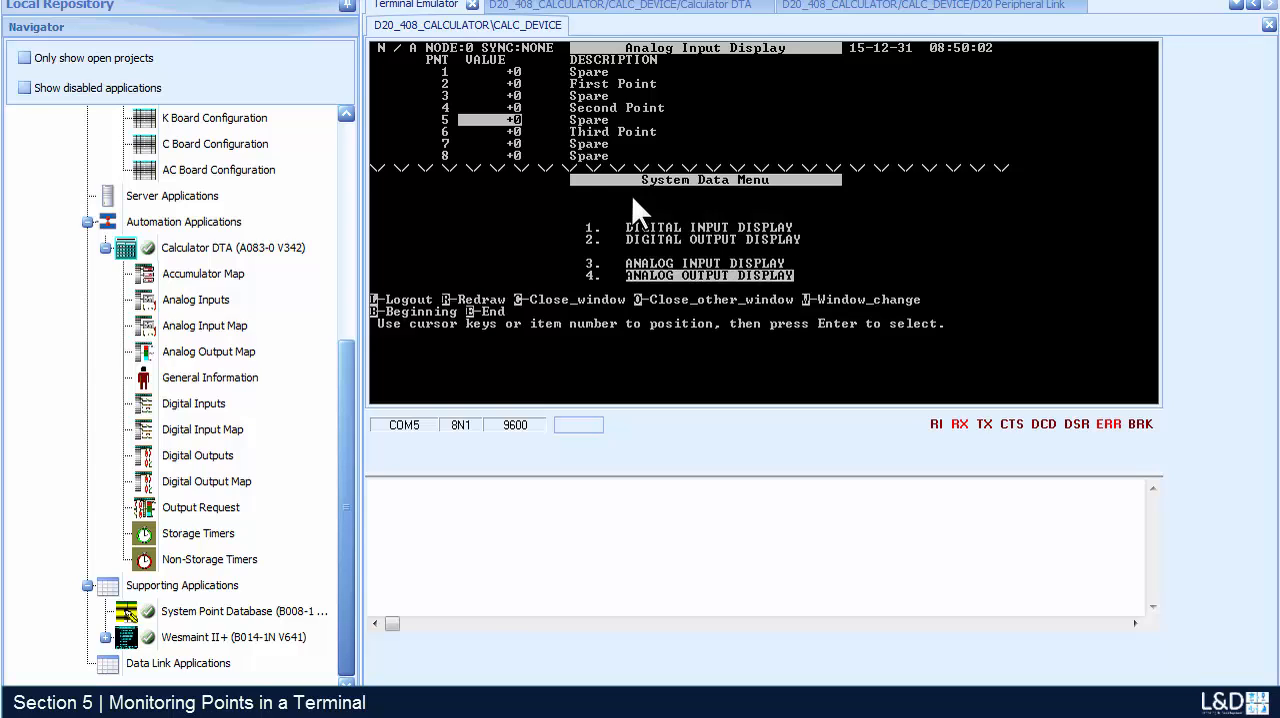
{"action": "key", "text": "Up"}
{"action": "key", "text": "Up"}
{"action": "key", "text": "Up"}
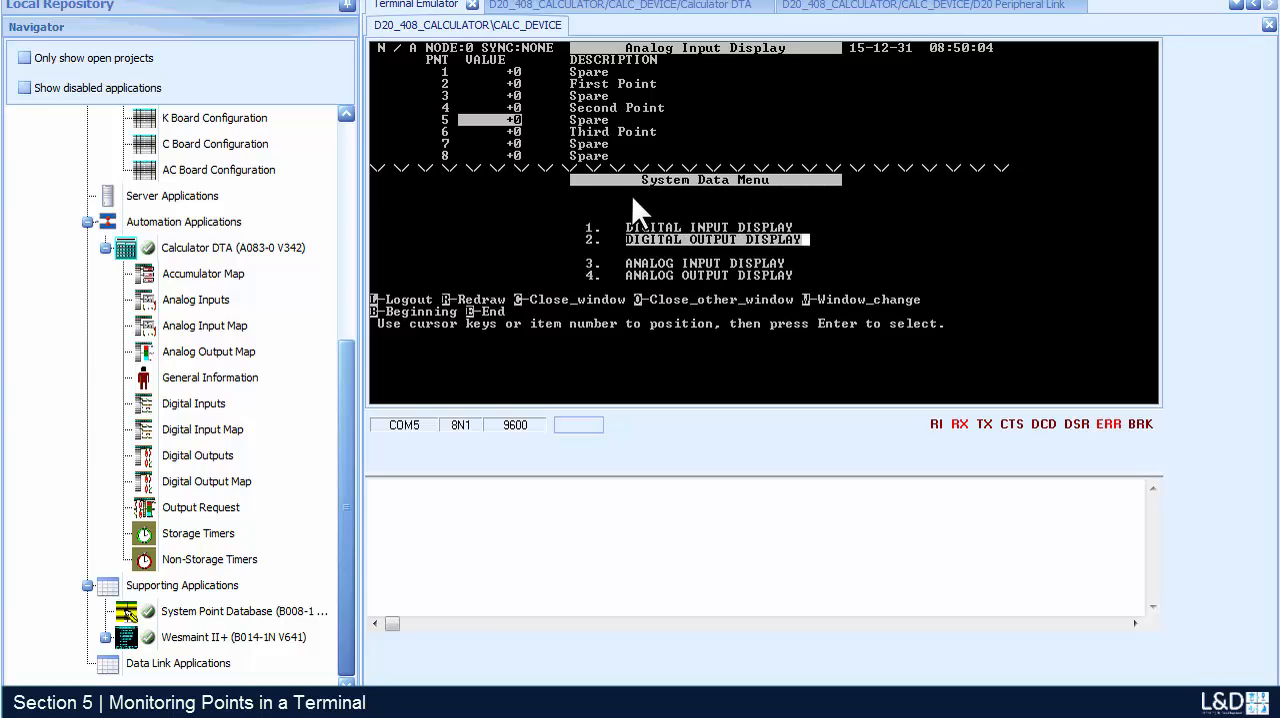
{"action": "key", "text": "Return"}
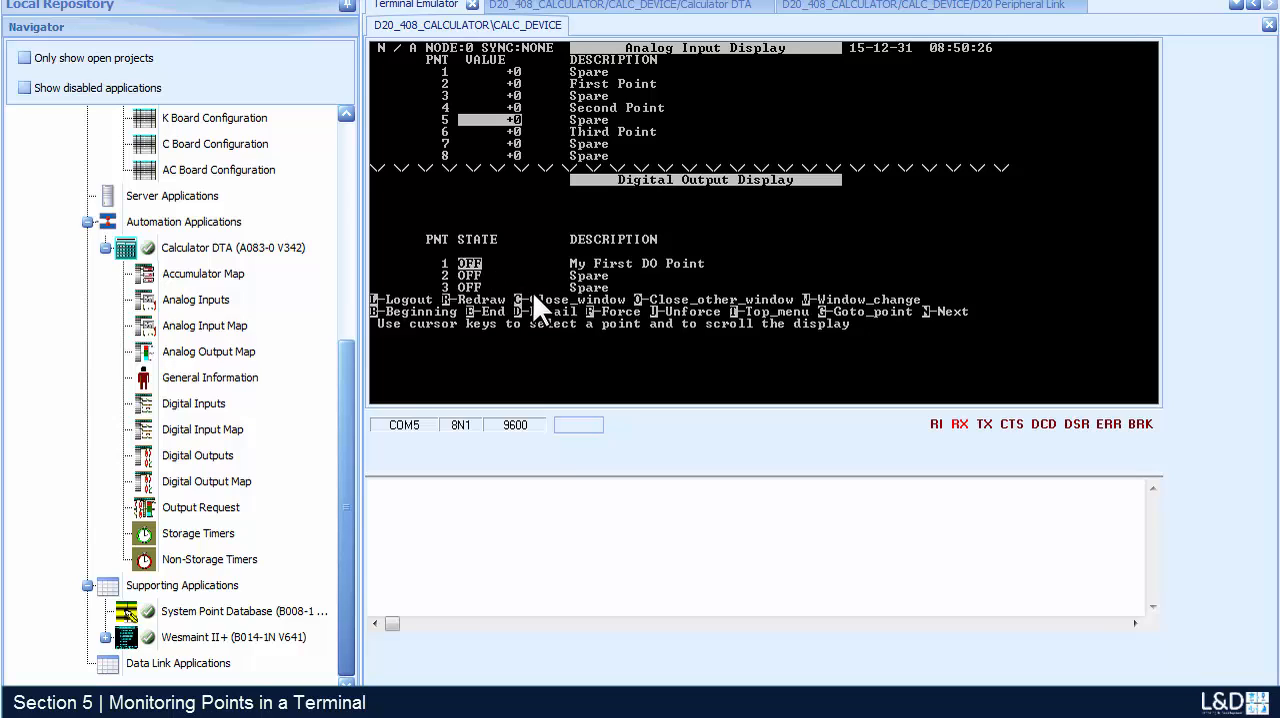
- Force the Third Point analog input to a value of 200 in the Analog Input Display window
{"action": "key", "text": "w"}
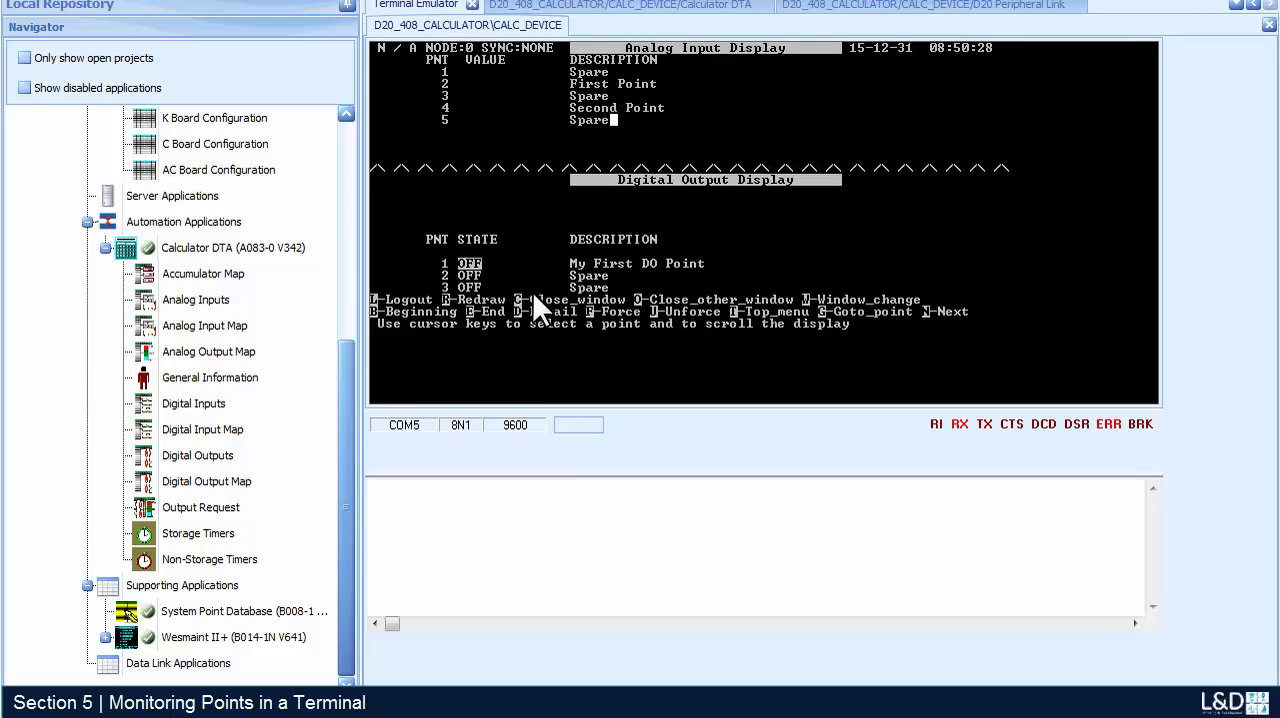
{"action": "key", "text": "Down"}
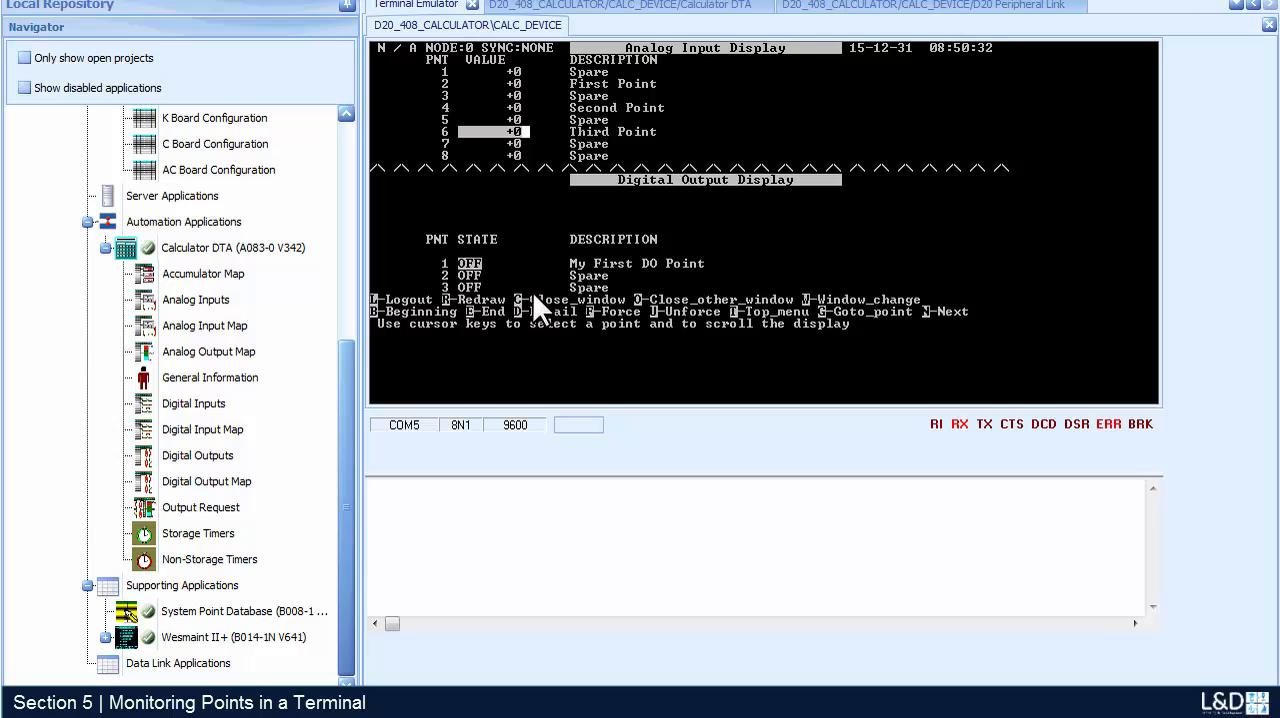
{"action": "key", "text": "f"}
{"action": "key", "text": "Return"}
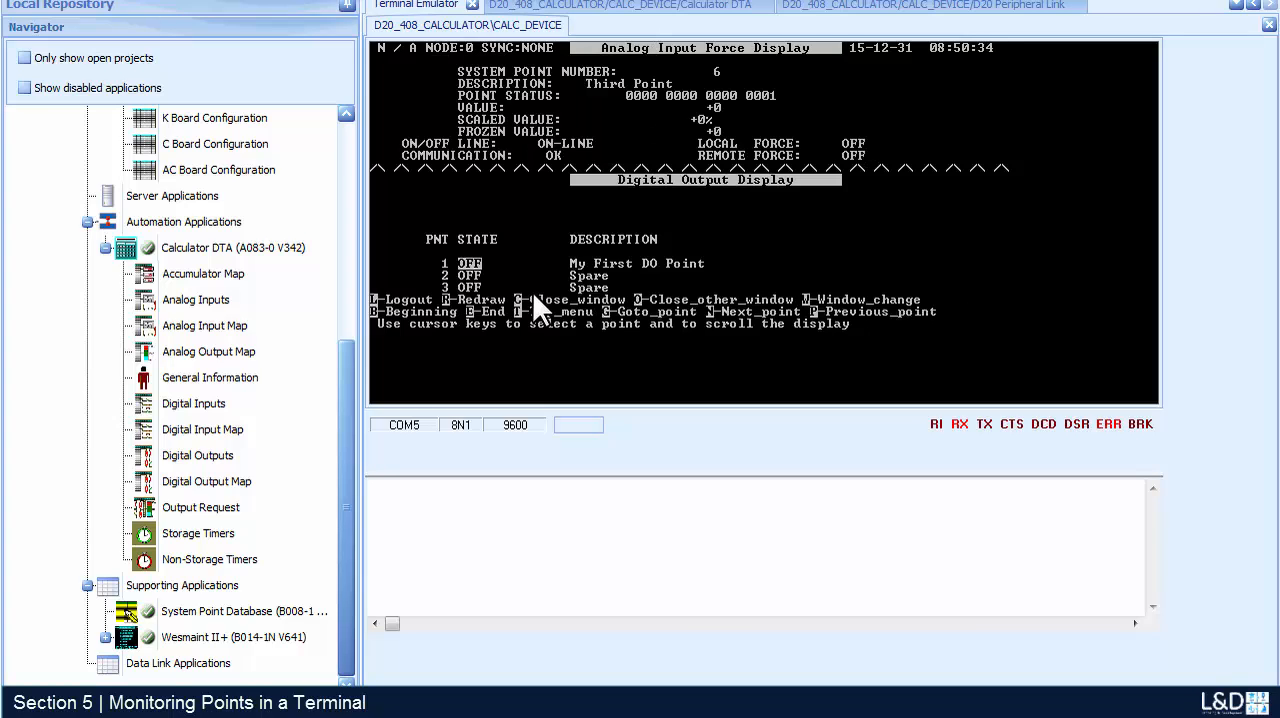
{"action": "key", "text": "Return"}
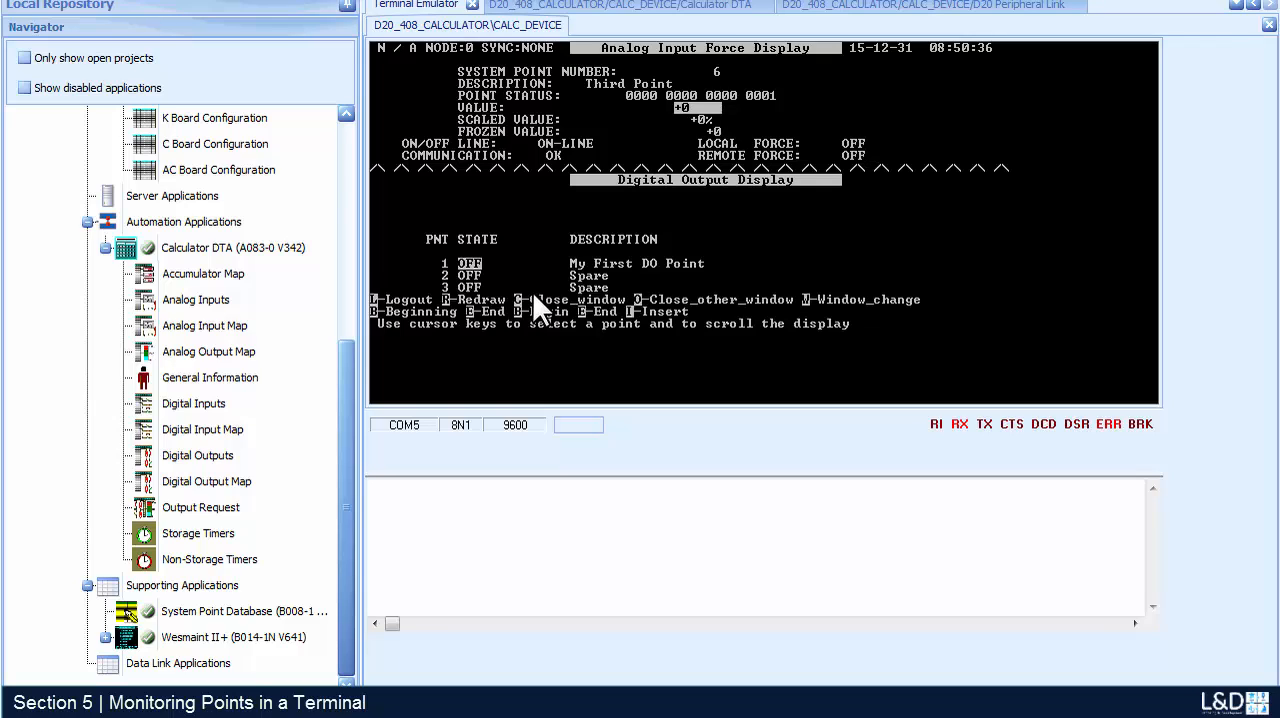
{"action": "type", "text": "200"}
{"action": "key", "text": "Return"}
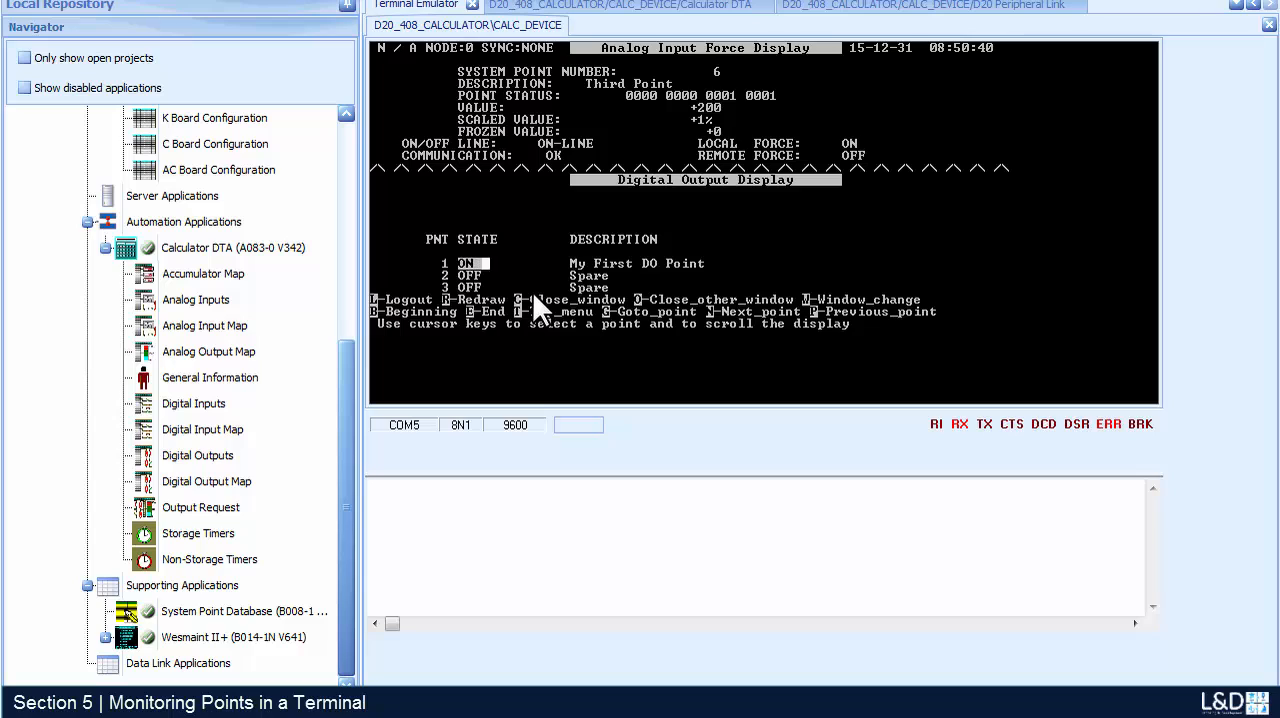
- Unforce the Third Point in the Analog Input Display
{"action": "key", "text": "w"}
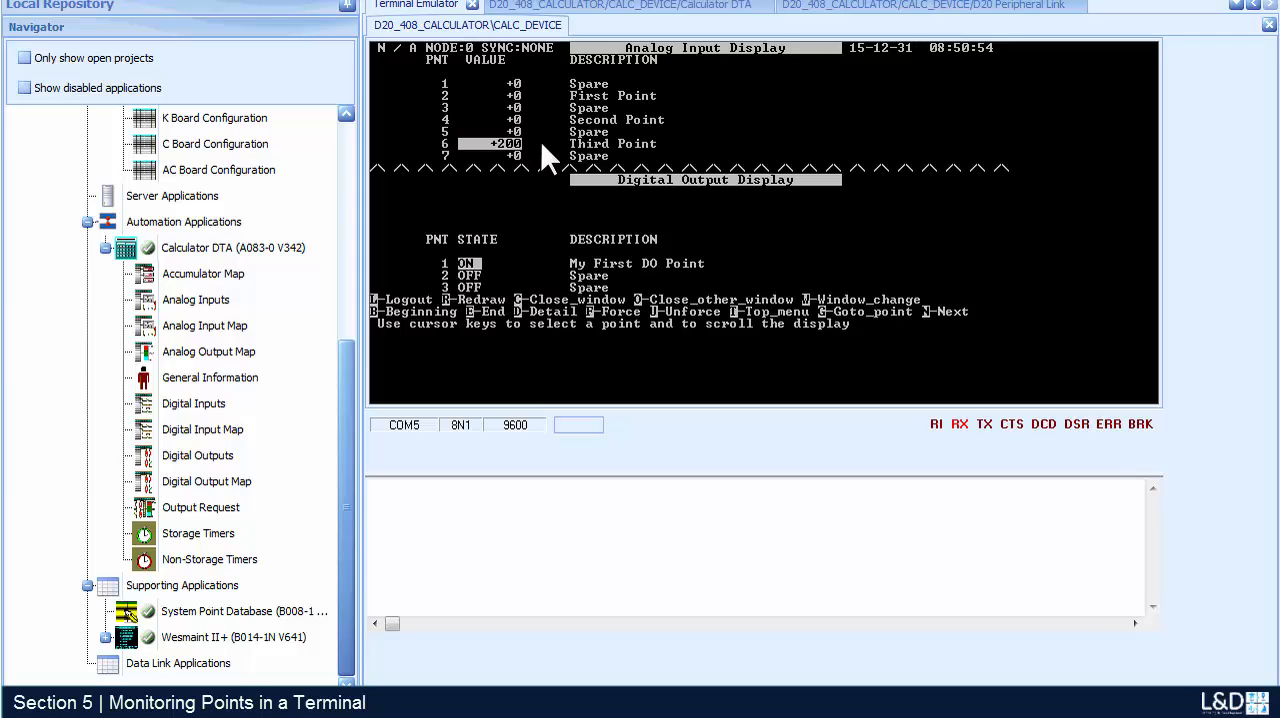
{"action": "key", "text": "u"}
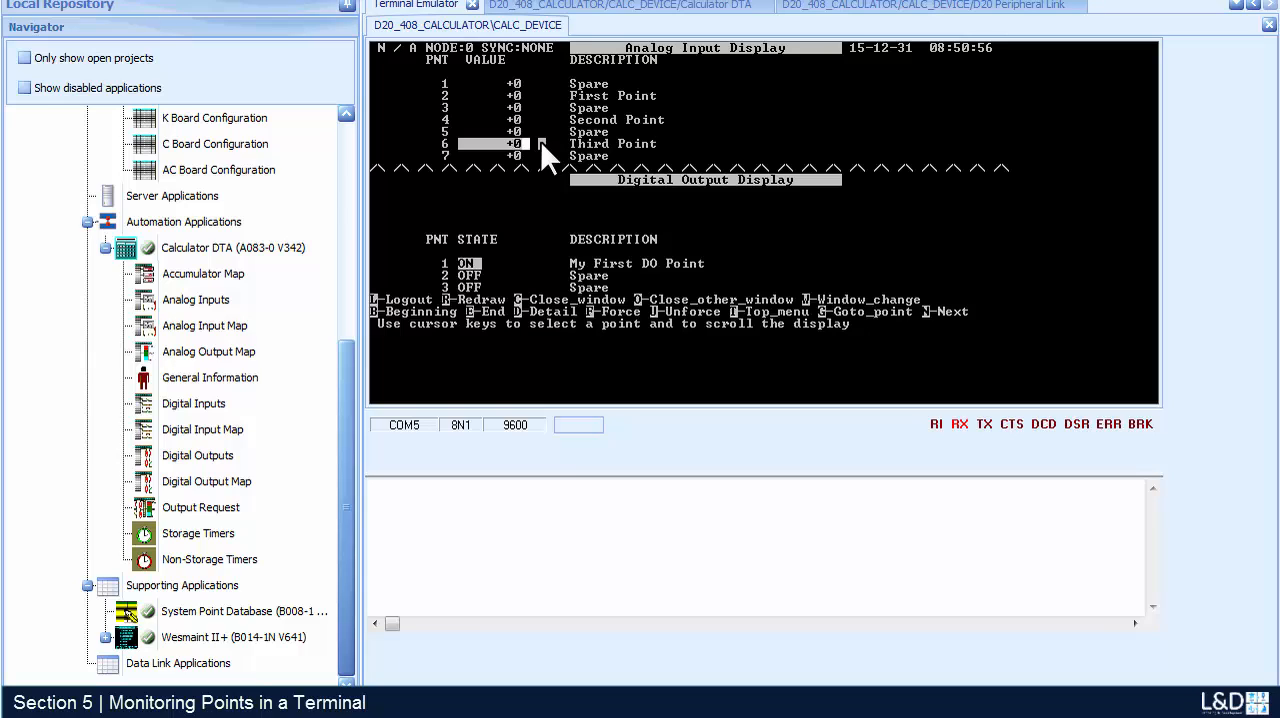